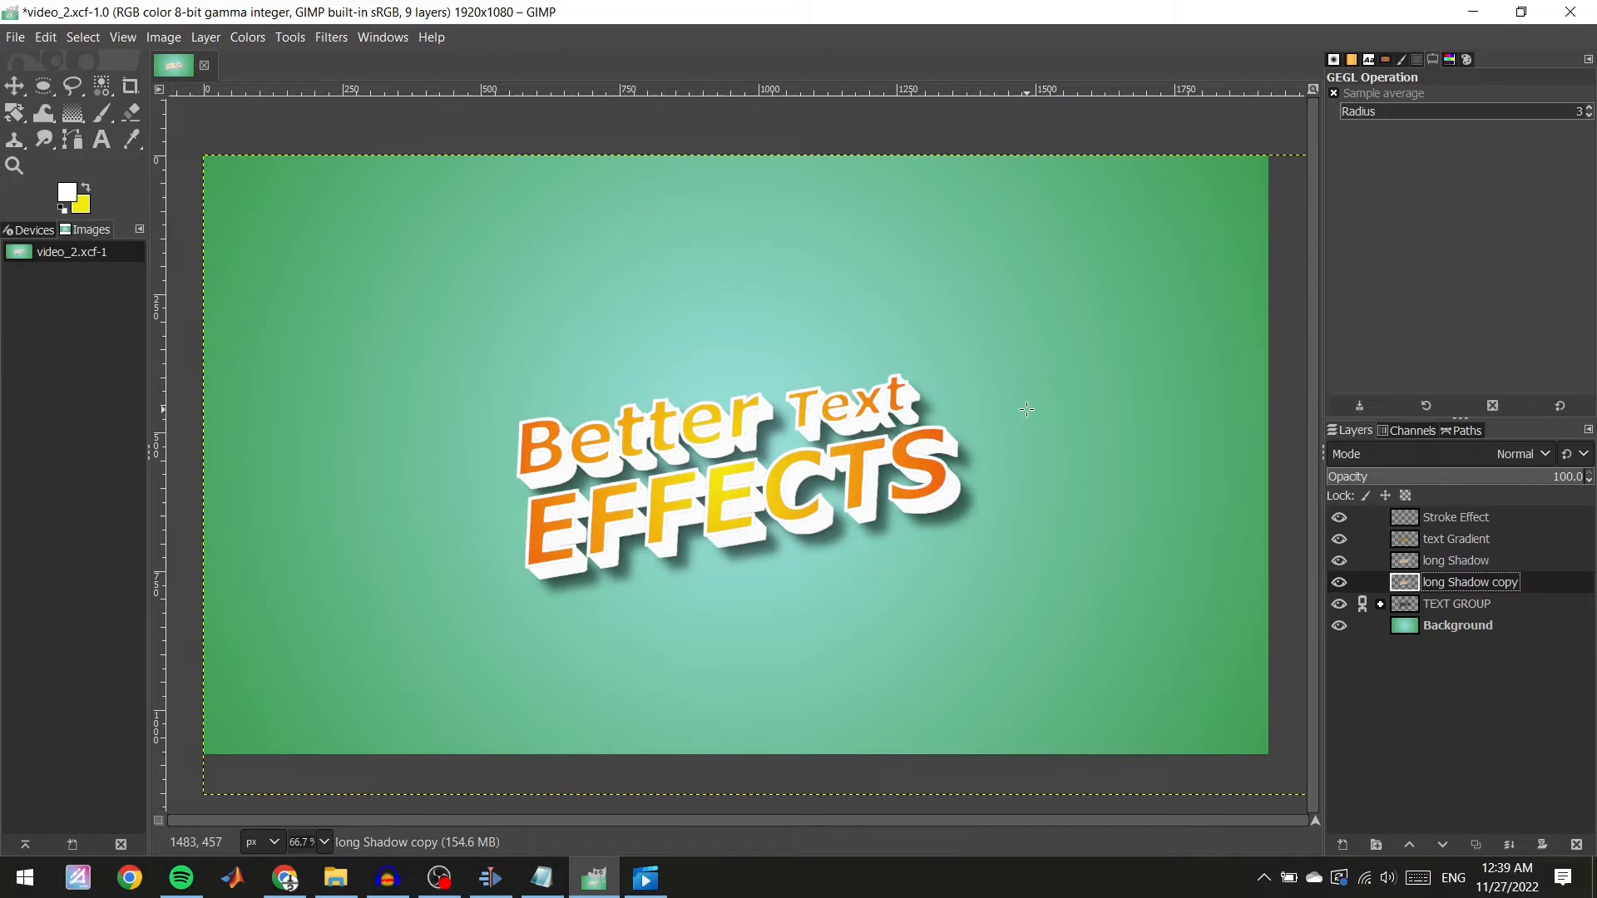
Create a new 1920 × 1080 px image.
left_click(17, 38)
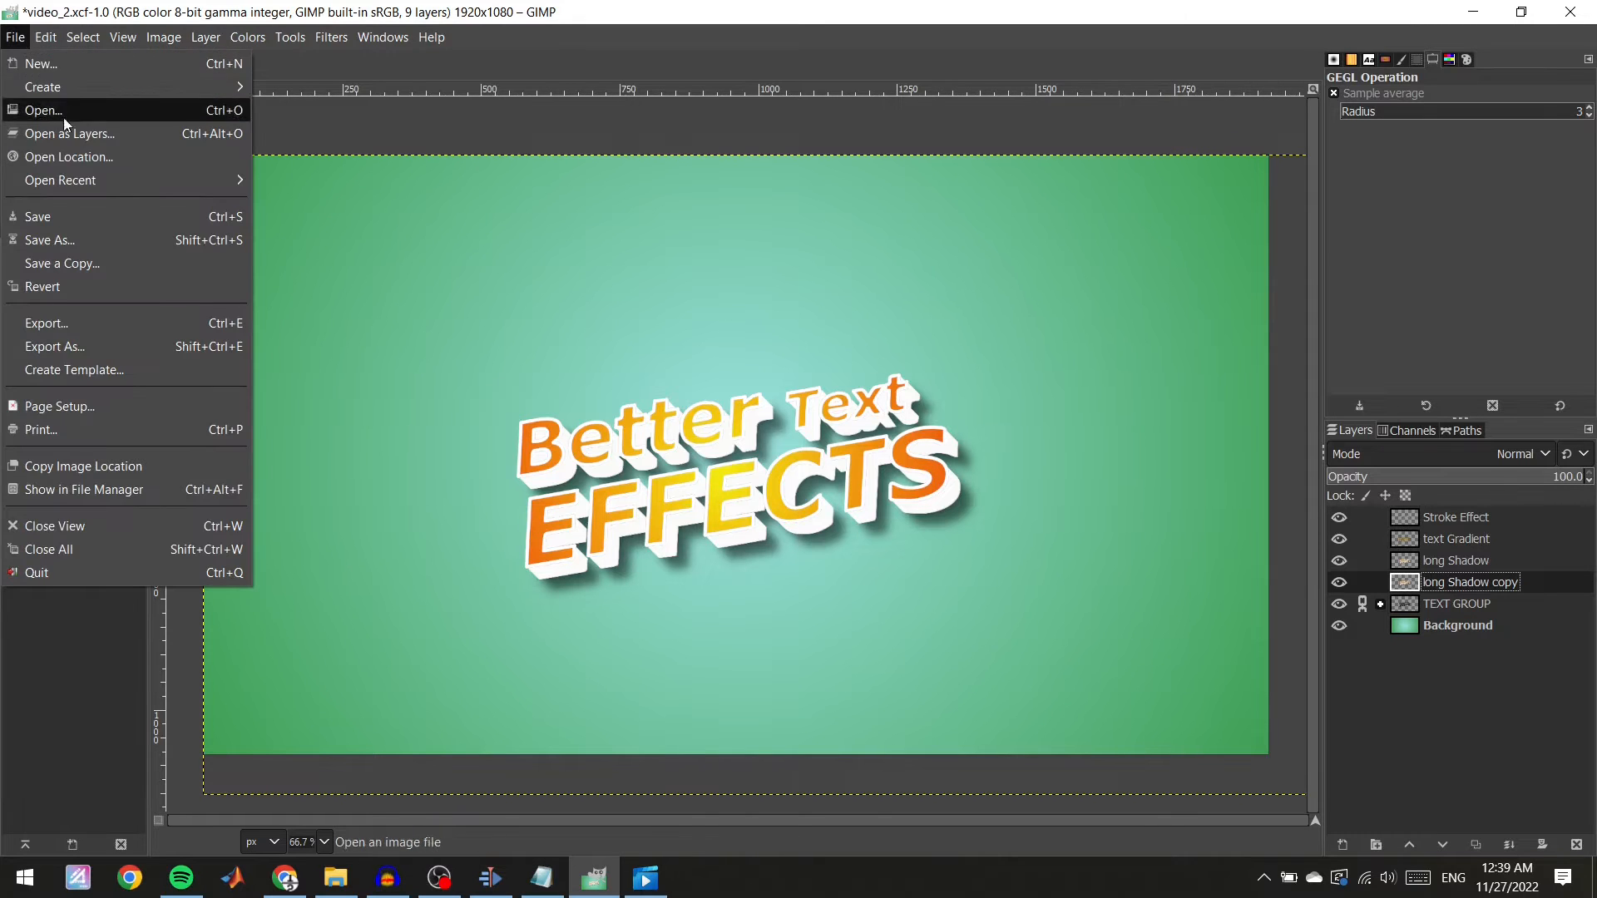
left_click(64, 68)
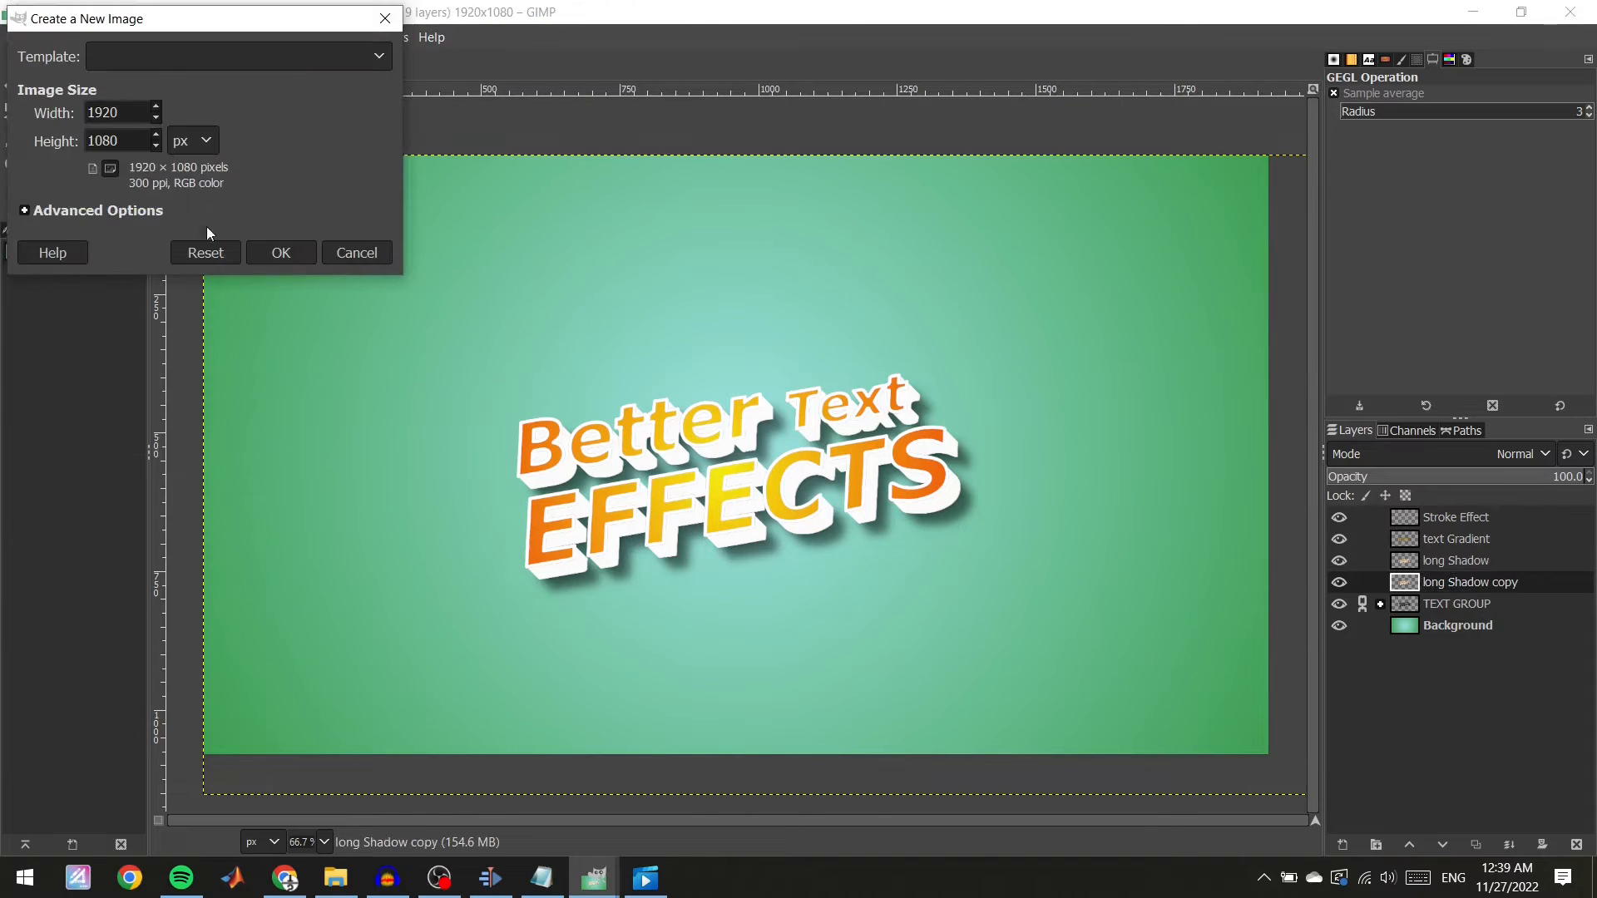
left_click(289, 252)
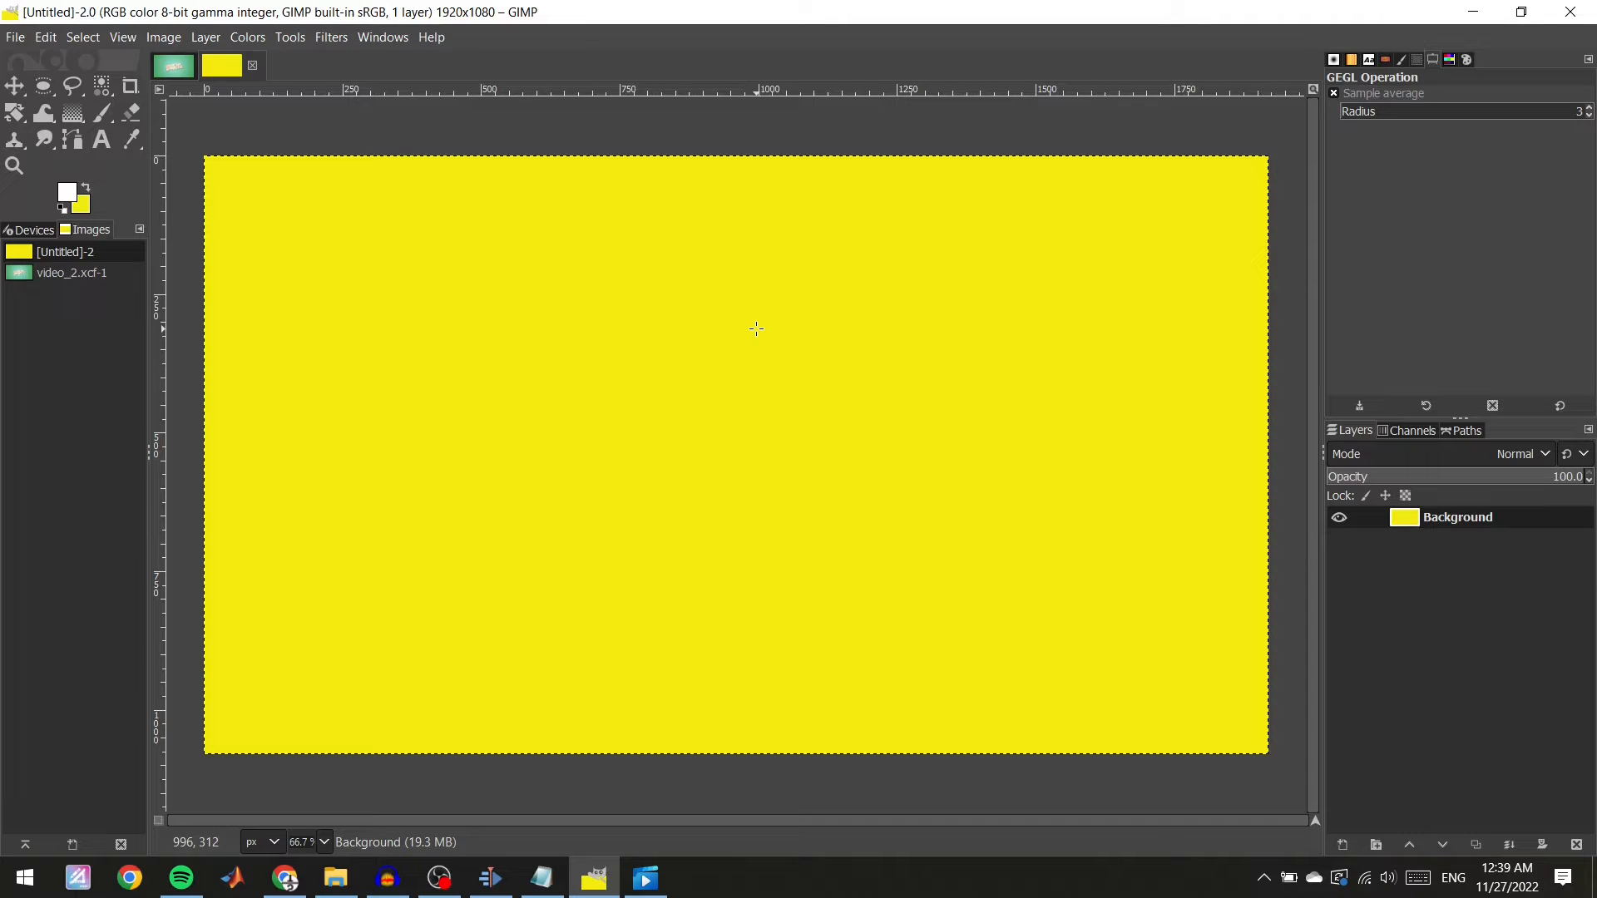
Add a vertical guide at 50 percent of the image width.
left_click(173, 43)
mouse_move(205, 40)
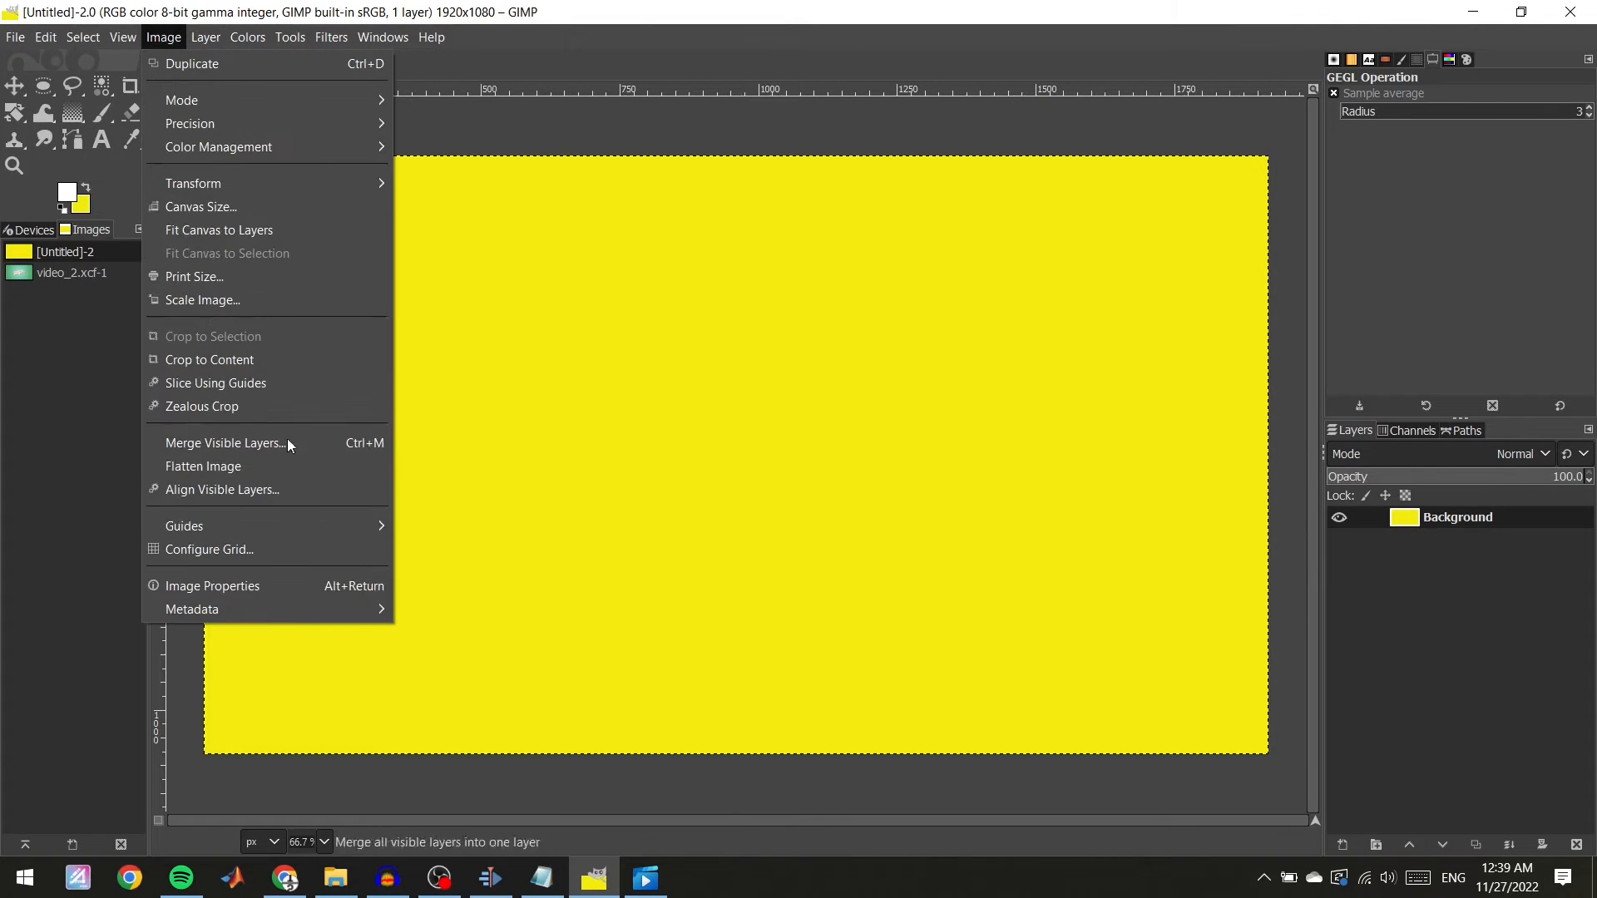
mouse_move(283, 525)
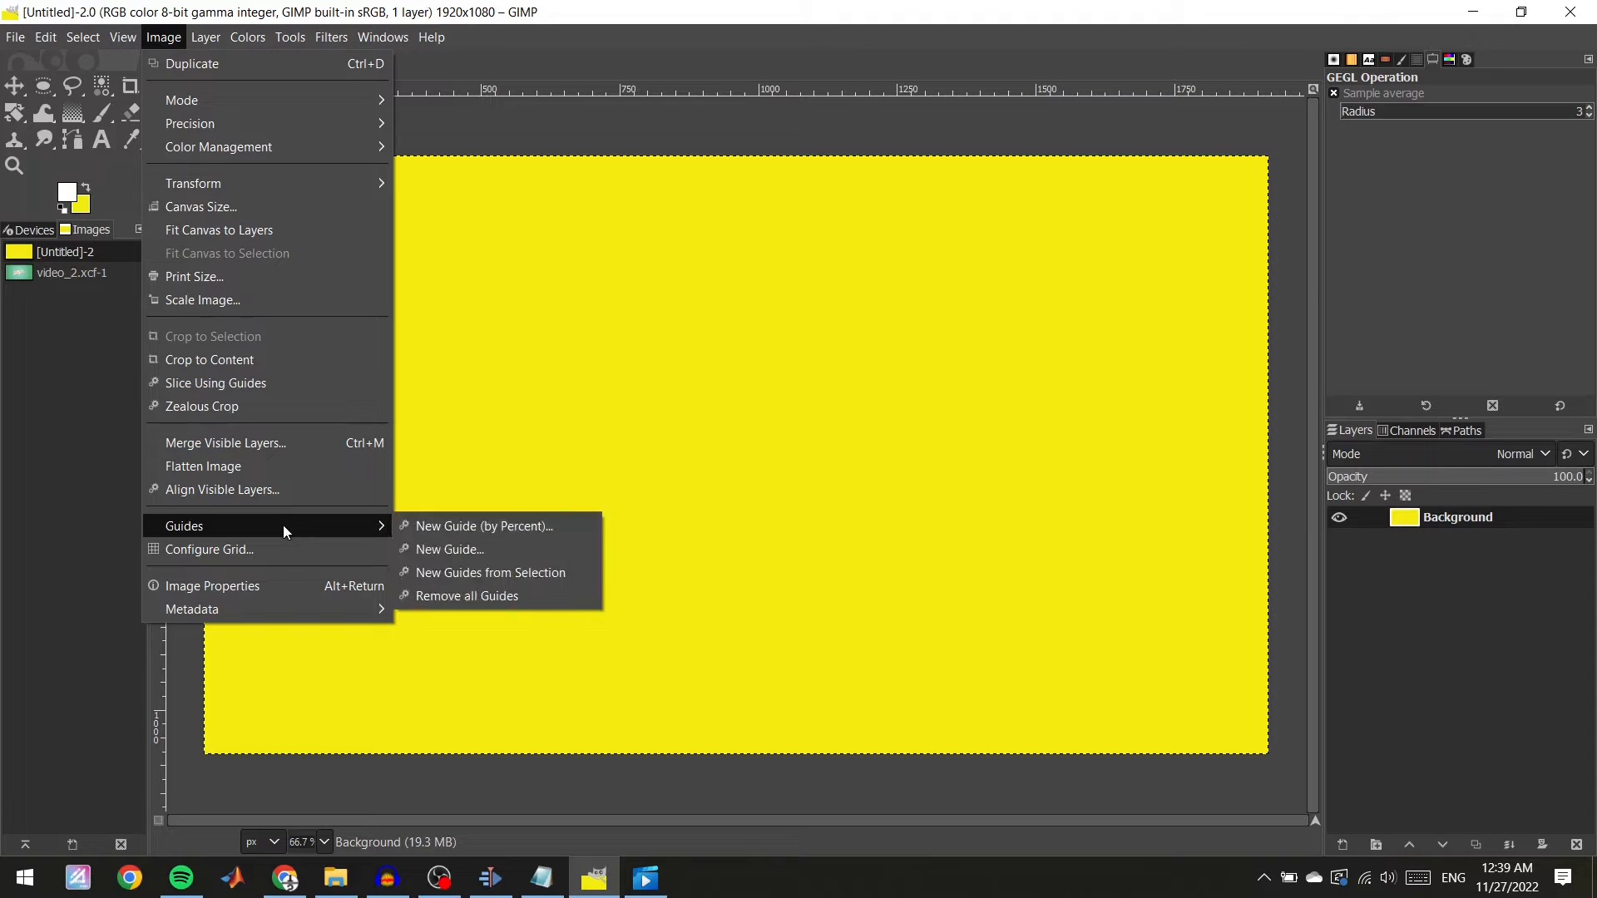
left_click(461, 525)
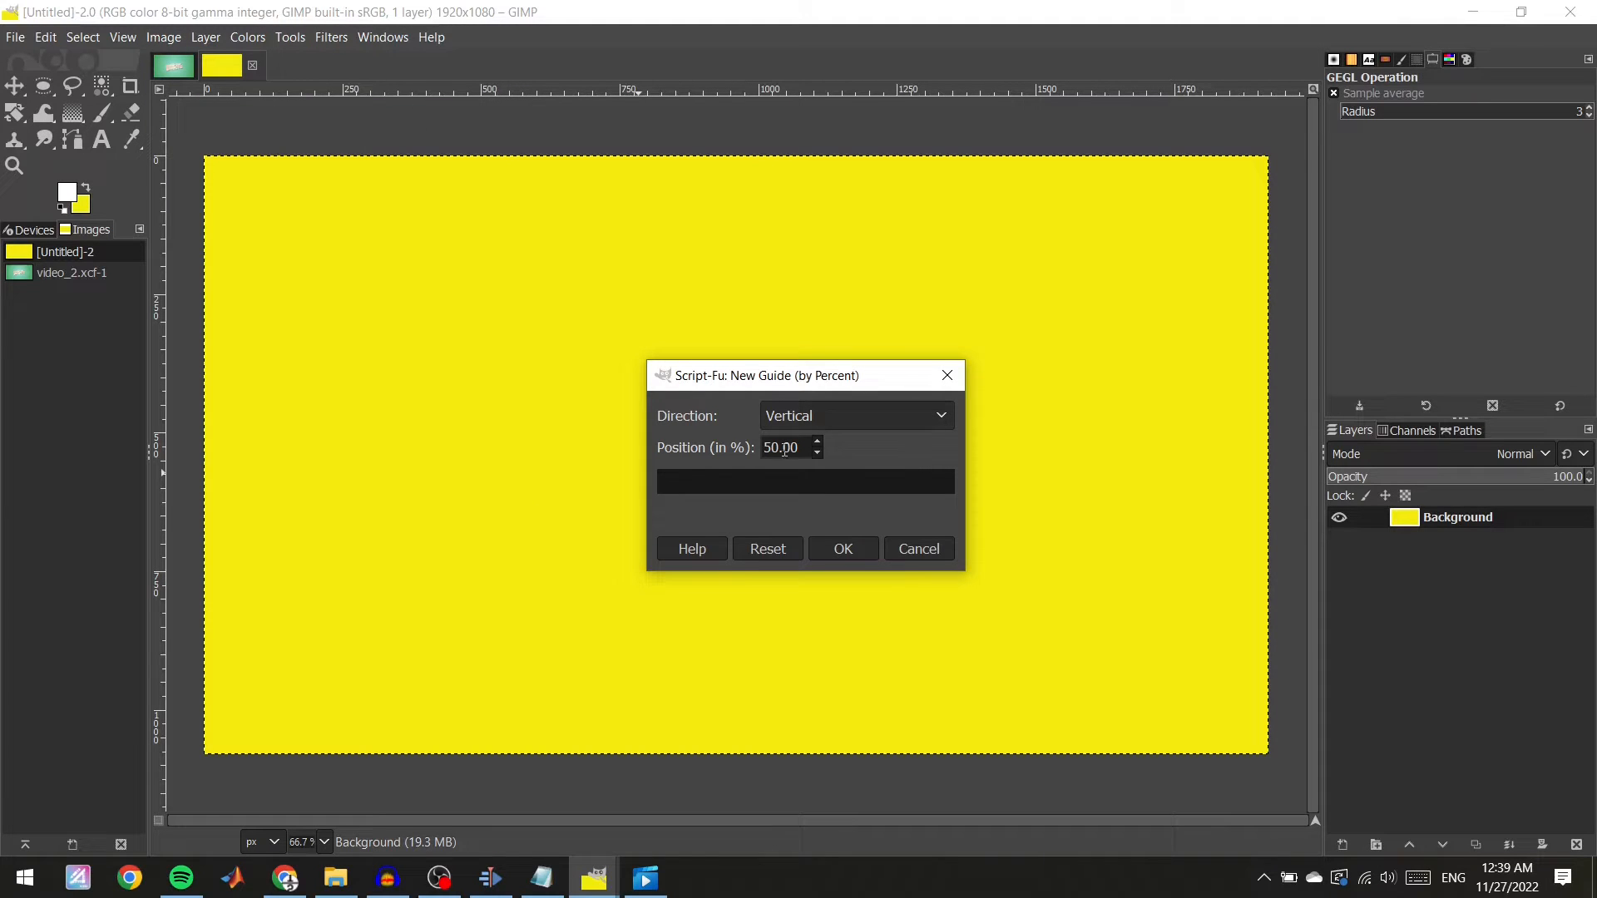
left_click(856, 551)
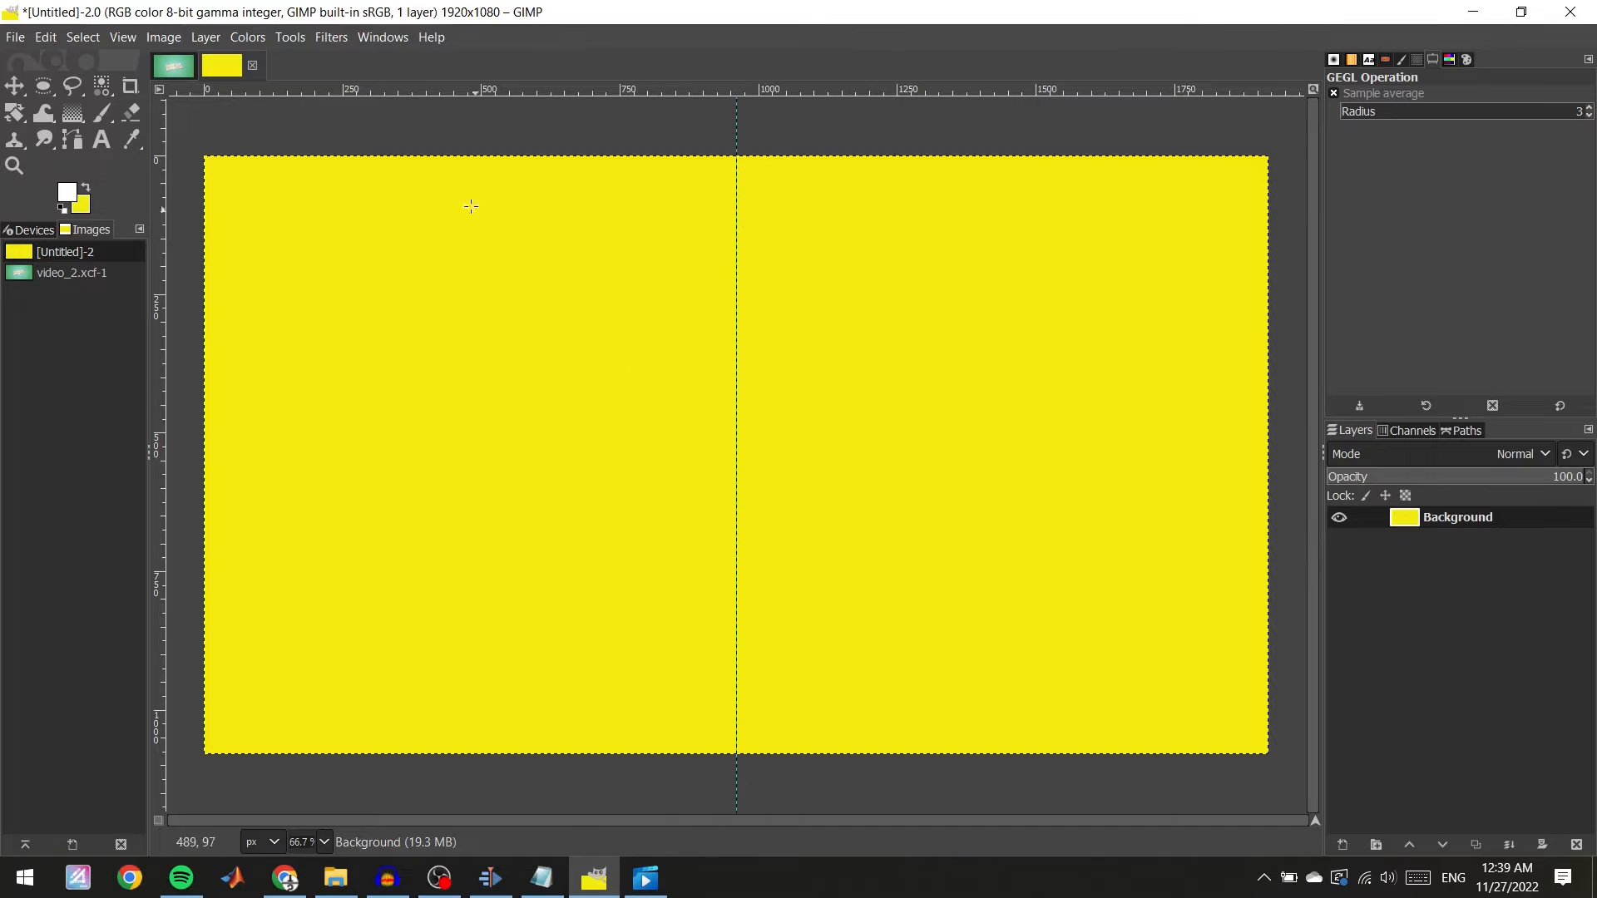
Add a horizontal guide at 50 percent of the image height.
key("alt+l")
left_click(163, 37)
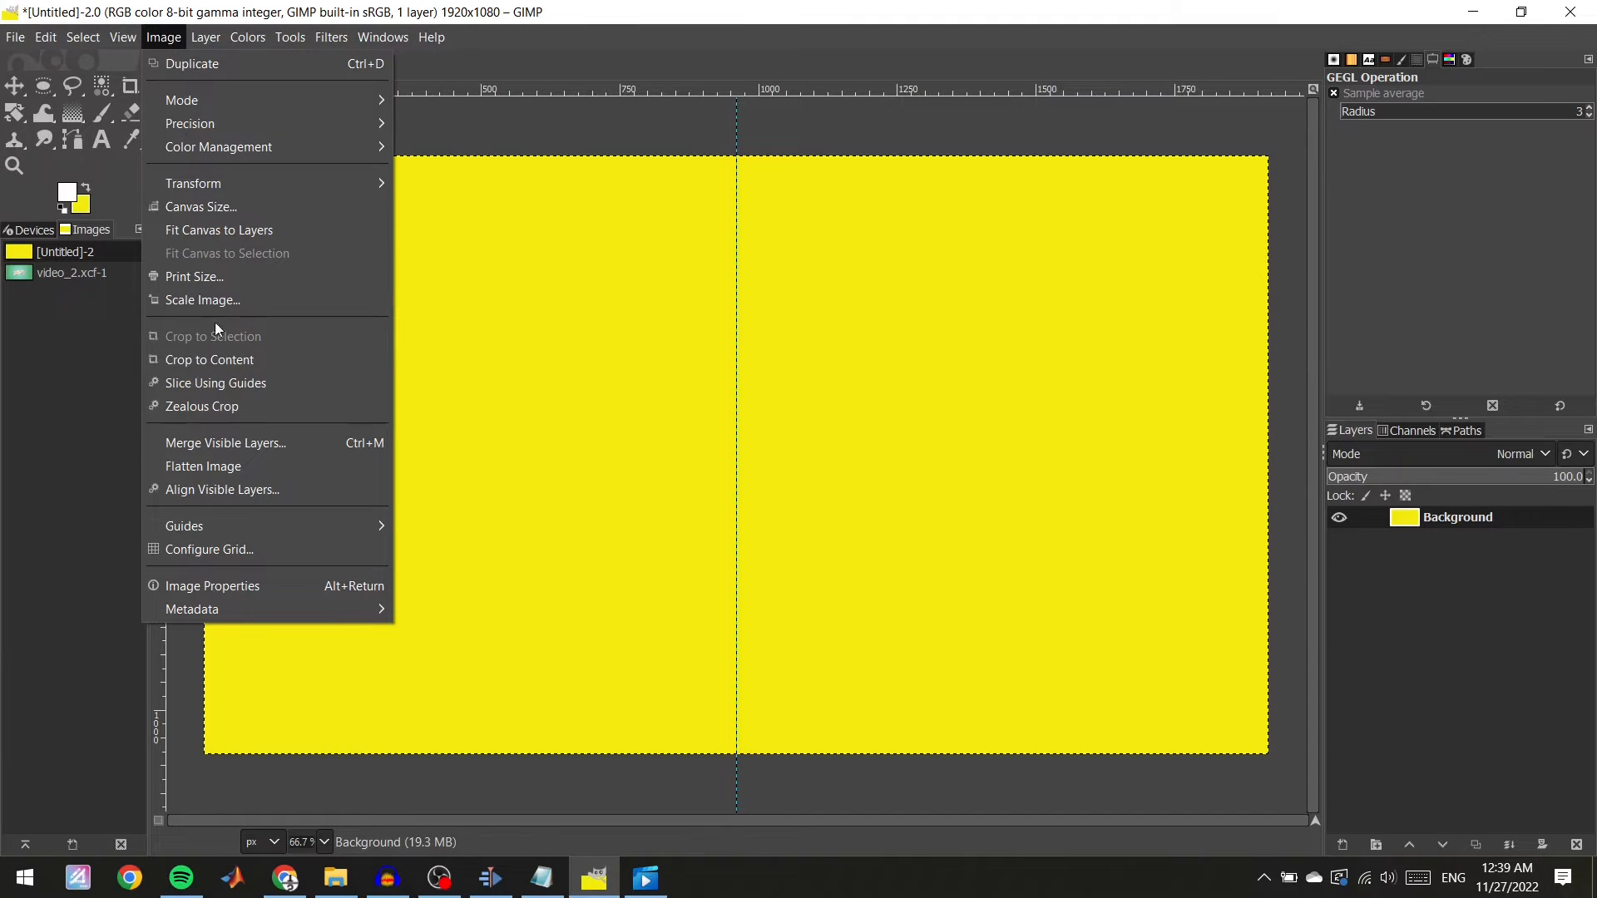
mouse_move(243, 525)
left_click(491, 528)
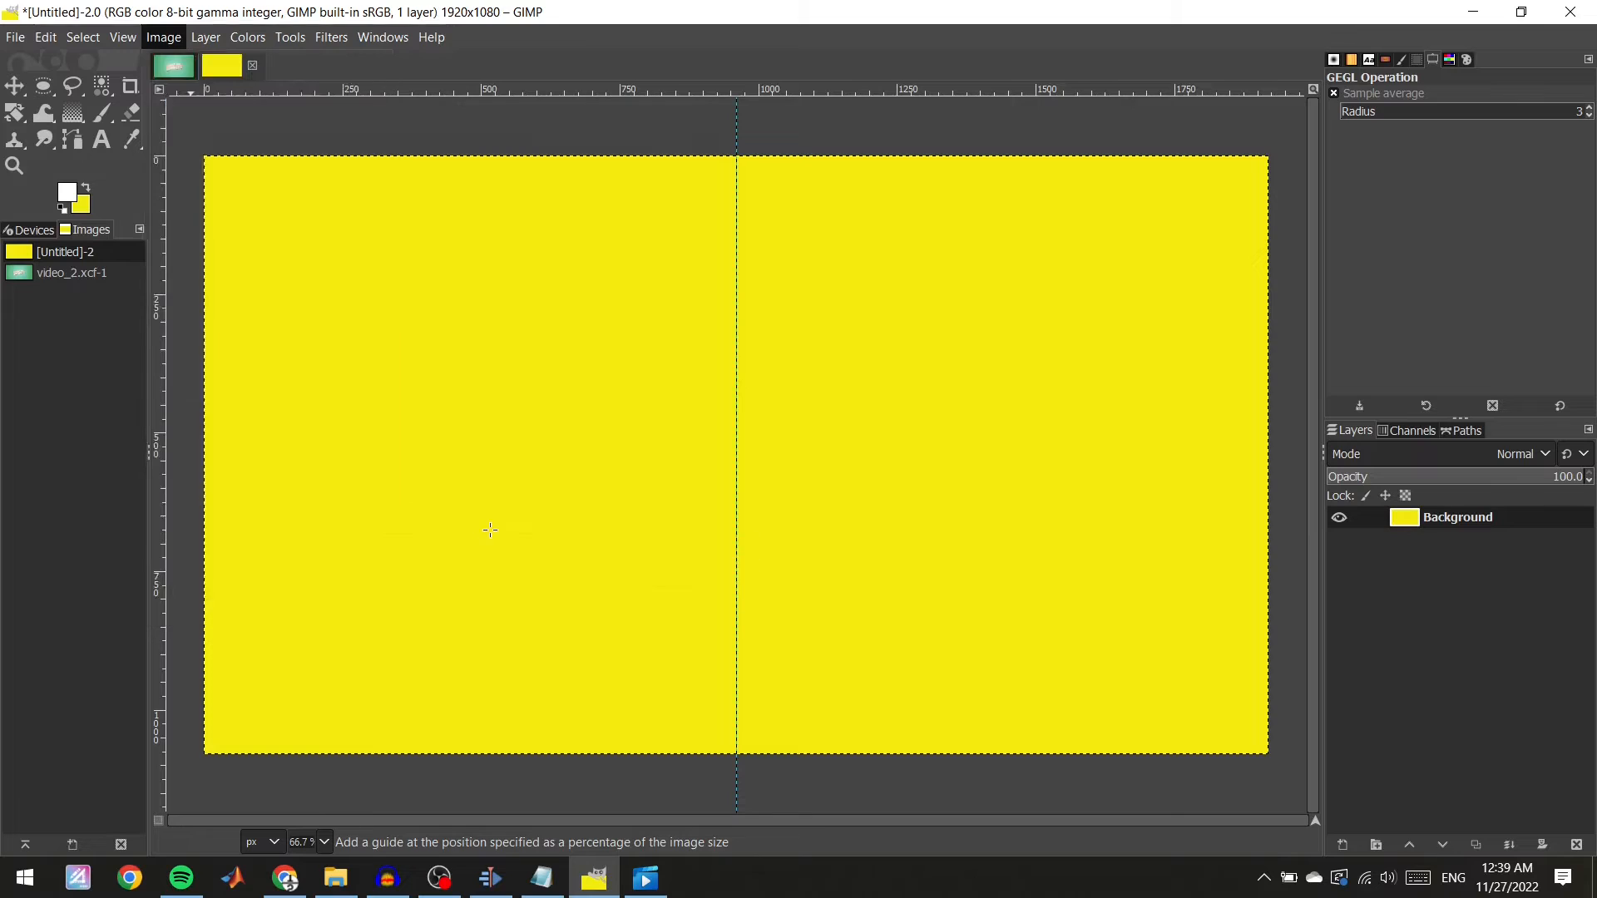
left_click(838, 414)
left_click(823, 443)
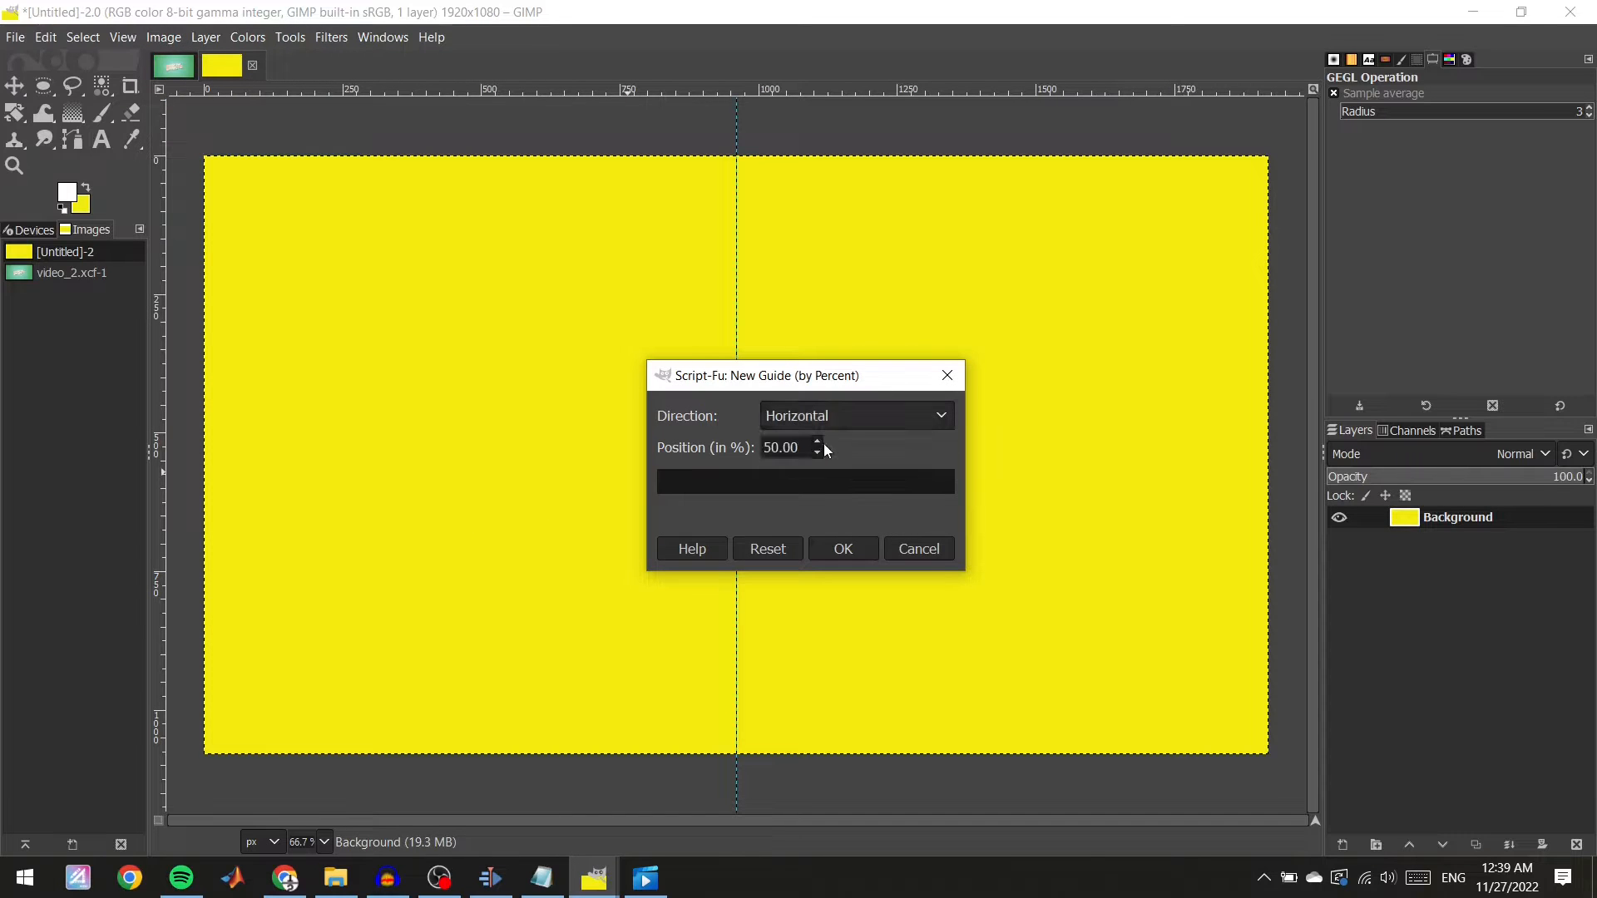
left_click(843, 549)
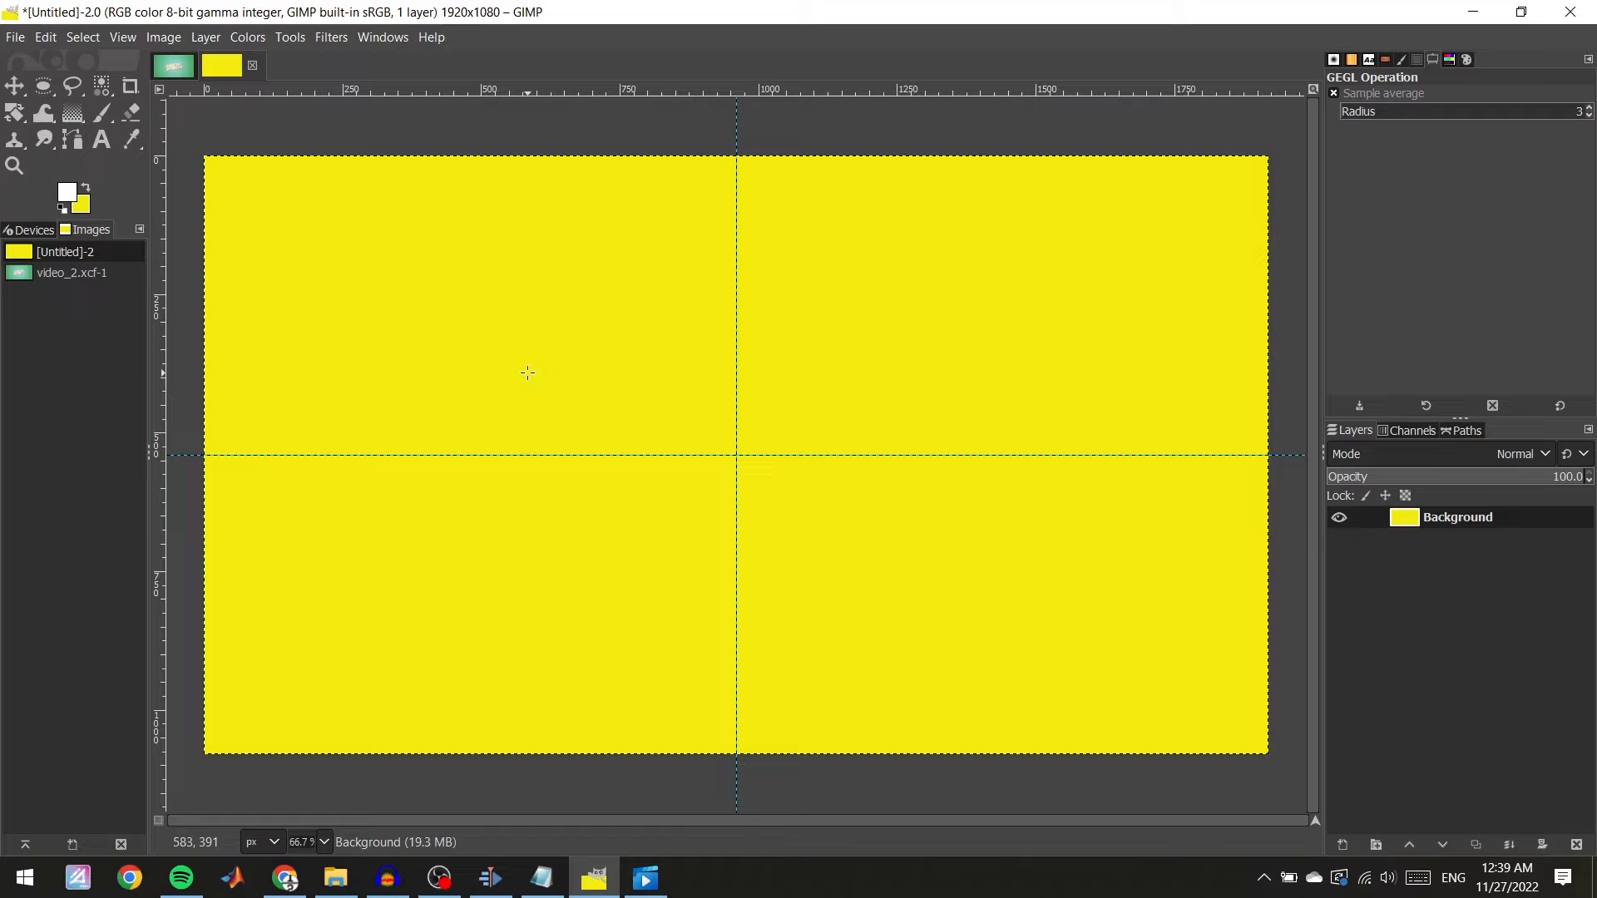
Set the foreground color to green 33b62d.
left_click(70, 196)
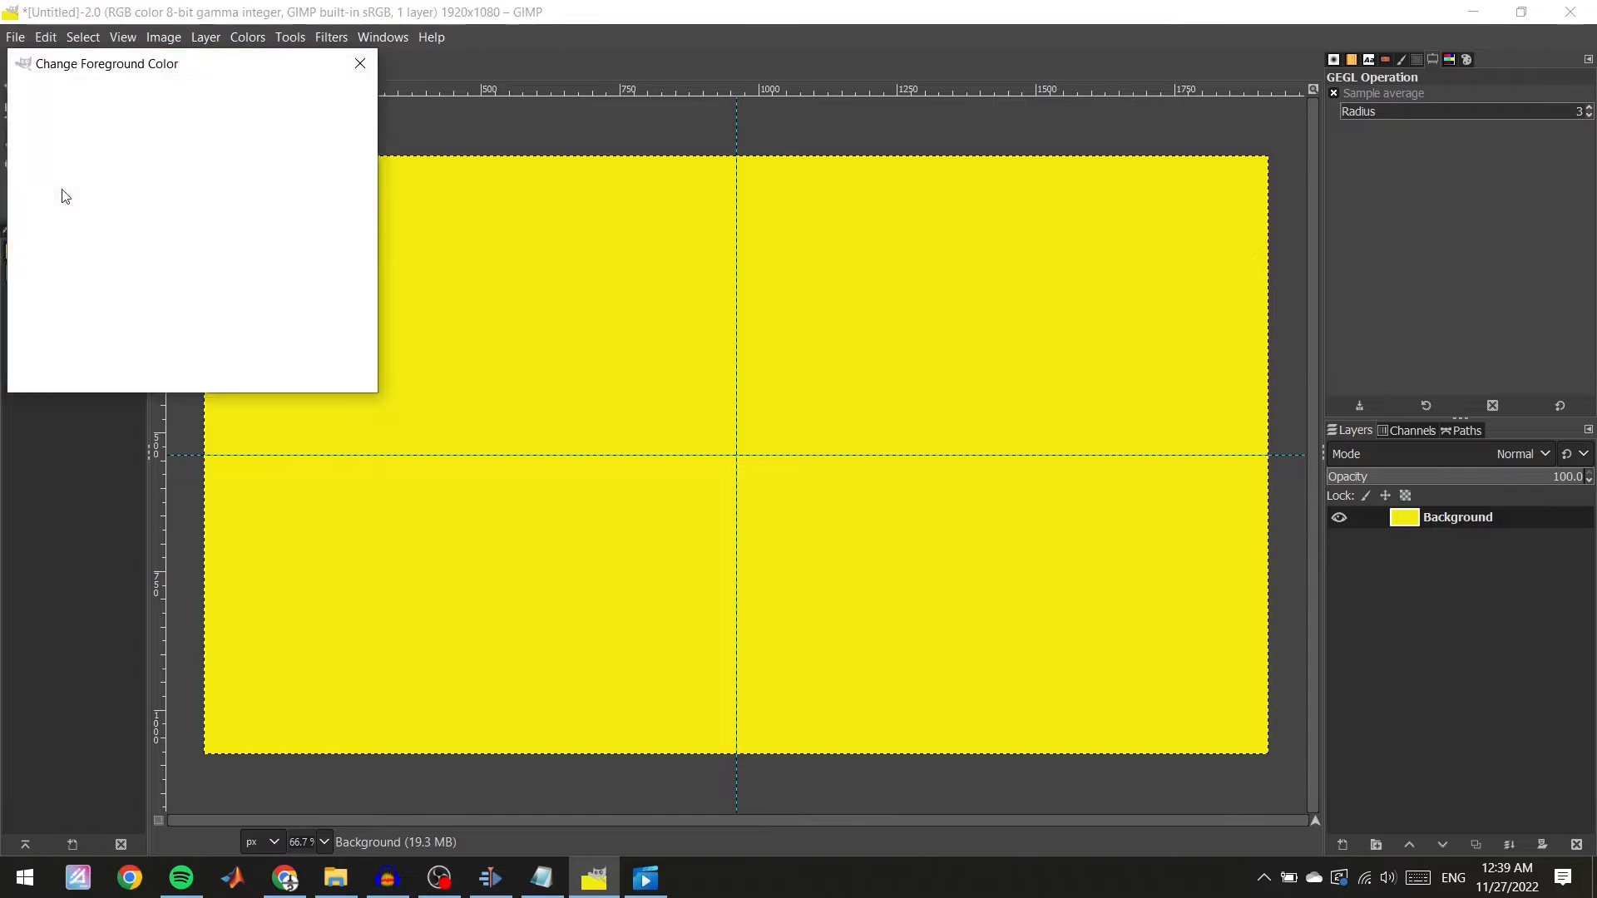
left_click(354, 333)
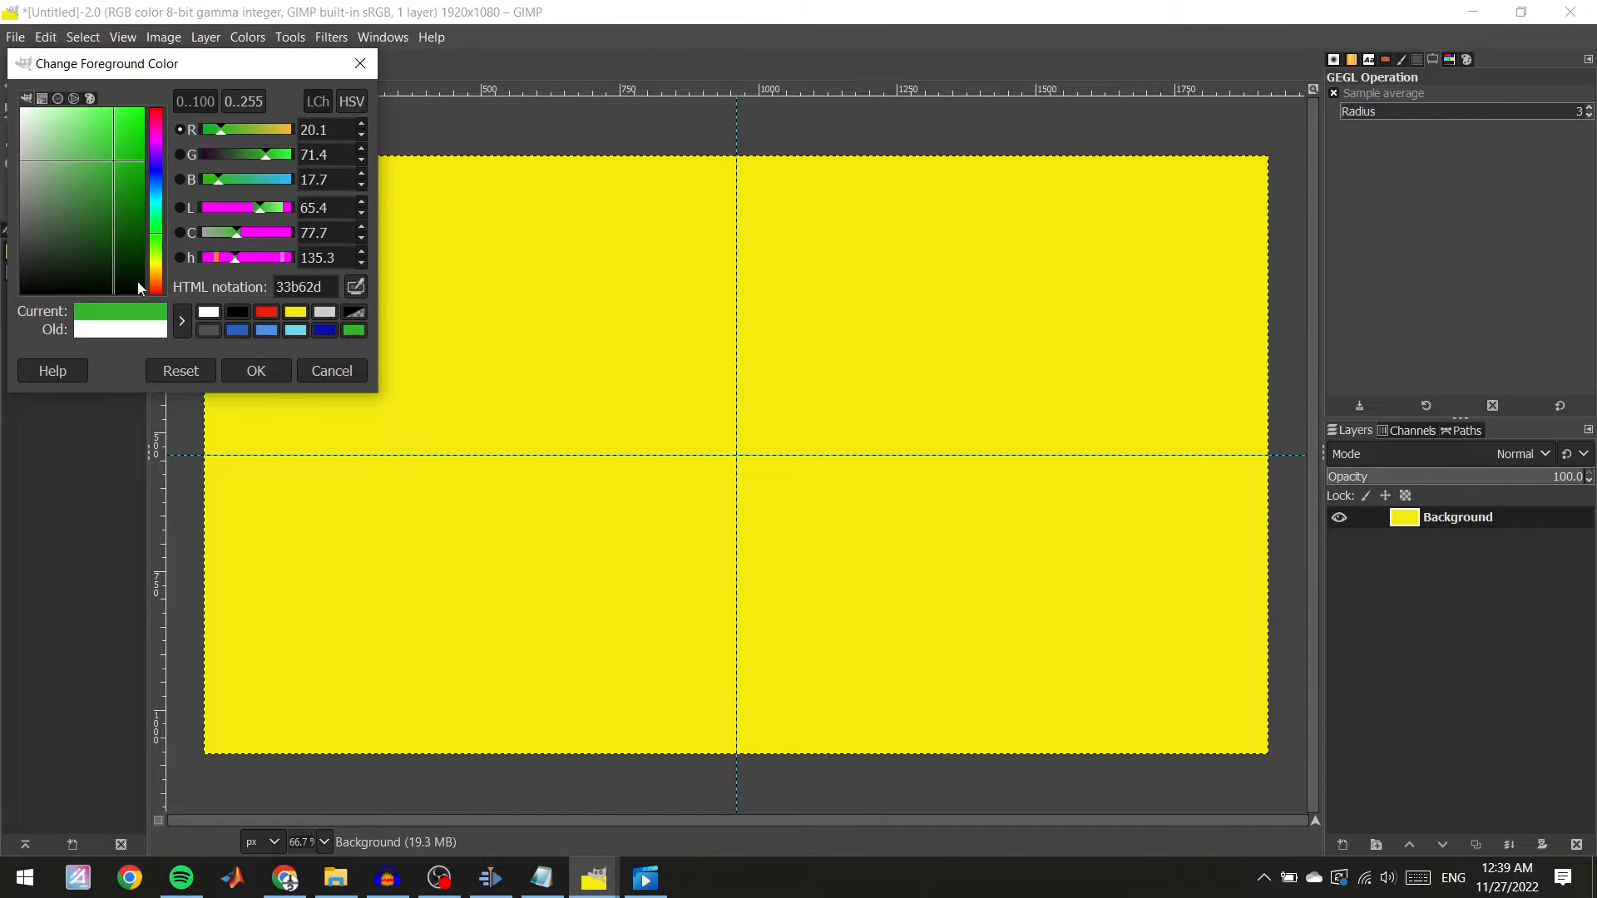
left_click(262, 361)
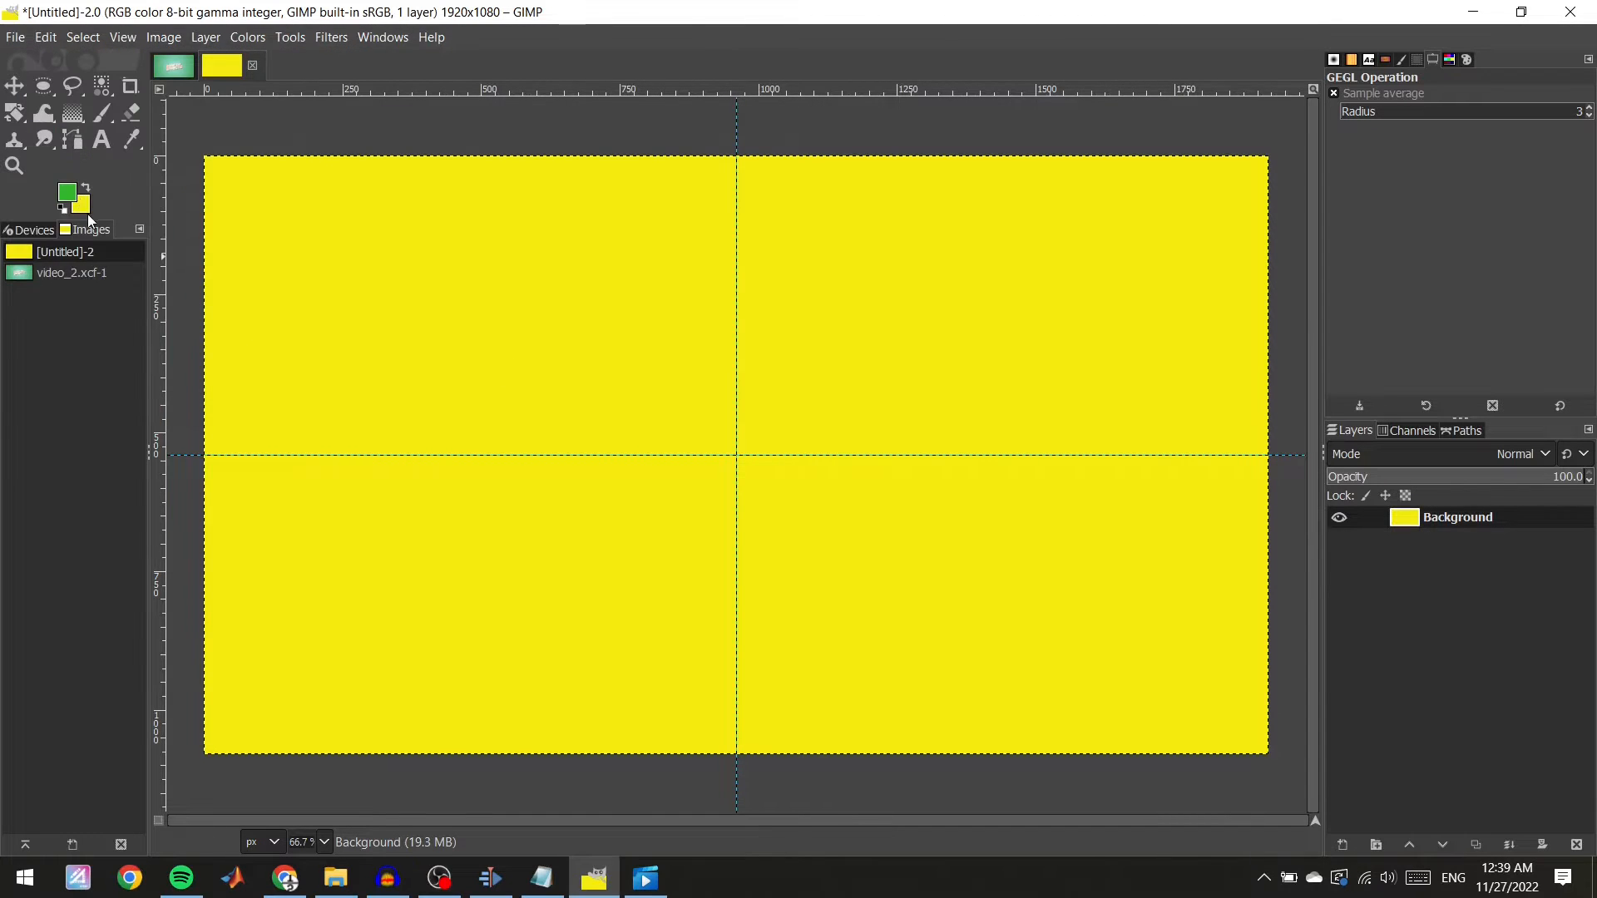
Set the background color to the light cyan swatch.
left_click(87, 211)
left_click(293, 330)
left_click(282, 367)
Fill the canvas with a radial gradient dragged from the centre toward the top-right corner, comparing against the reference image.
left_click(175, 65)
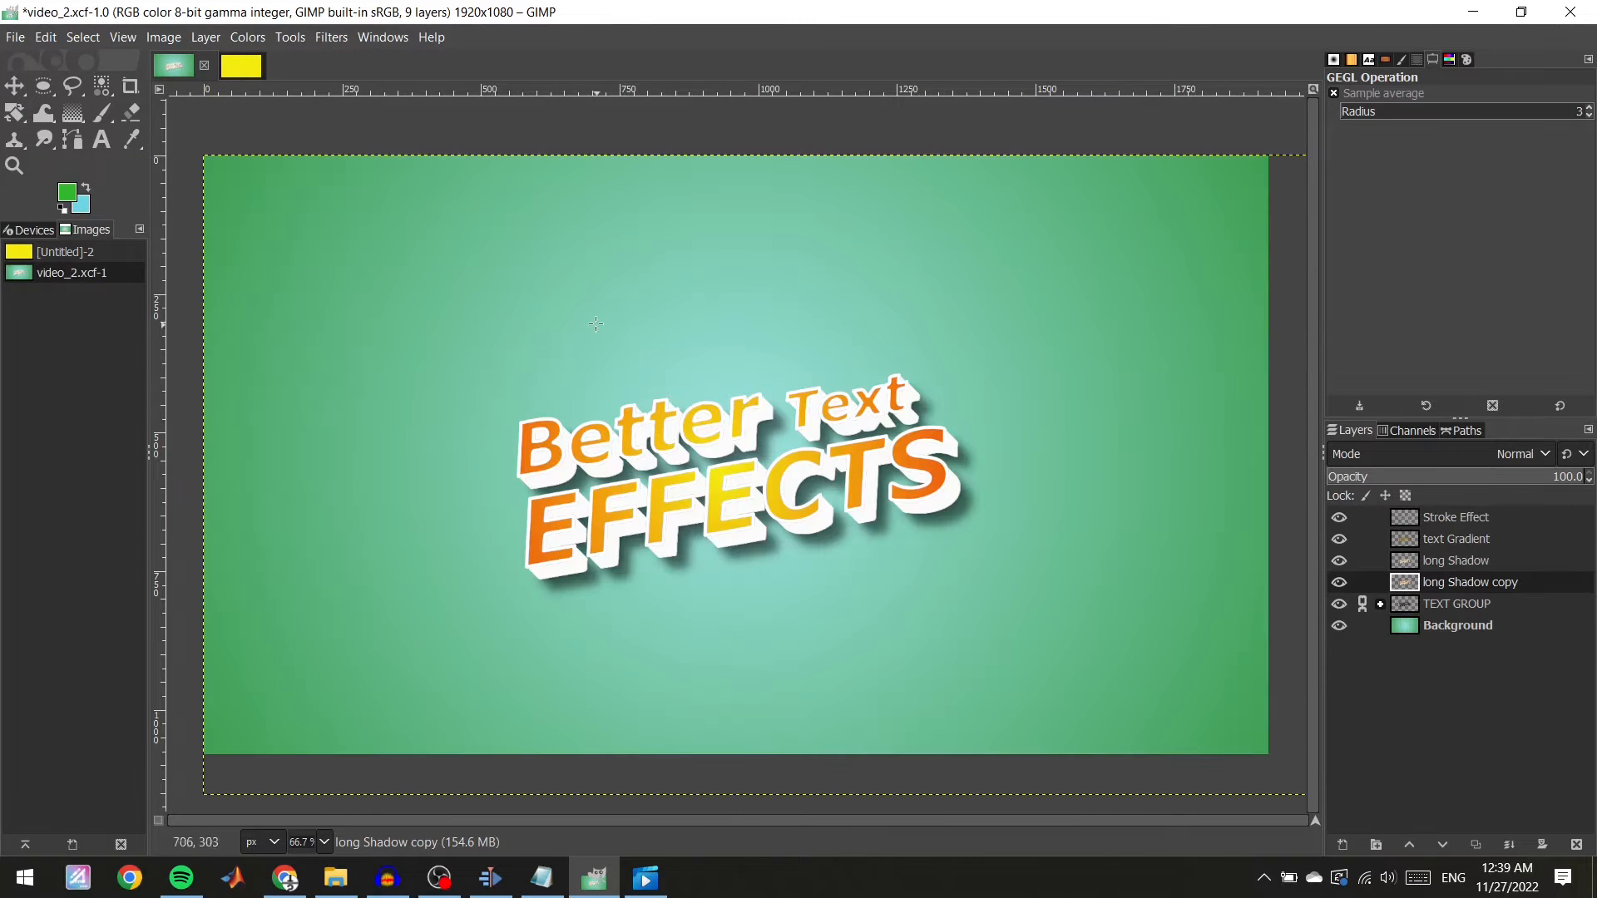
left_click(240, 65)
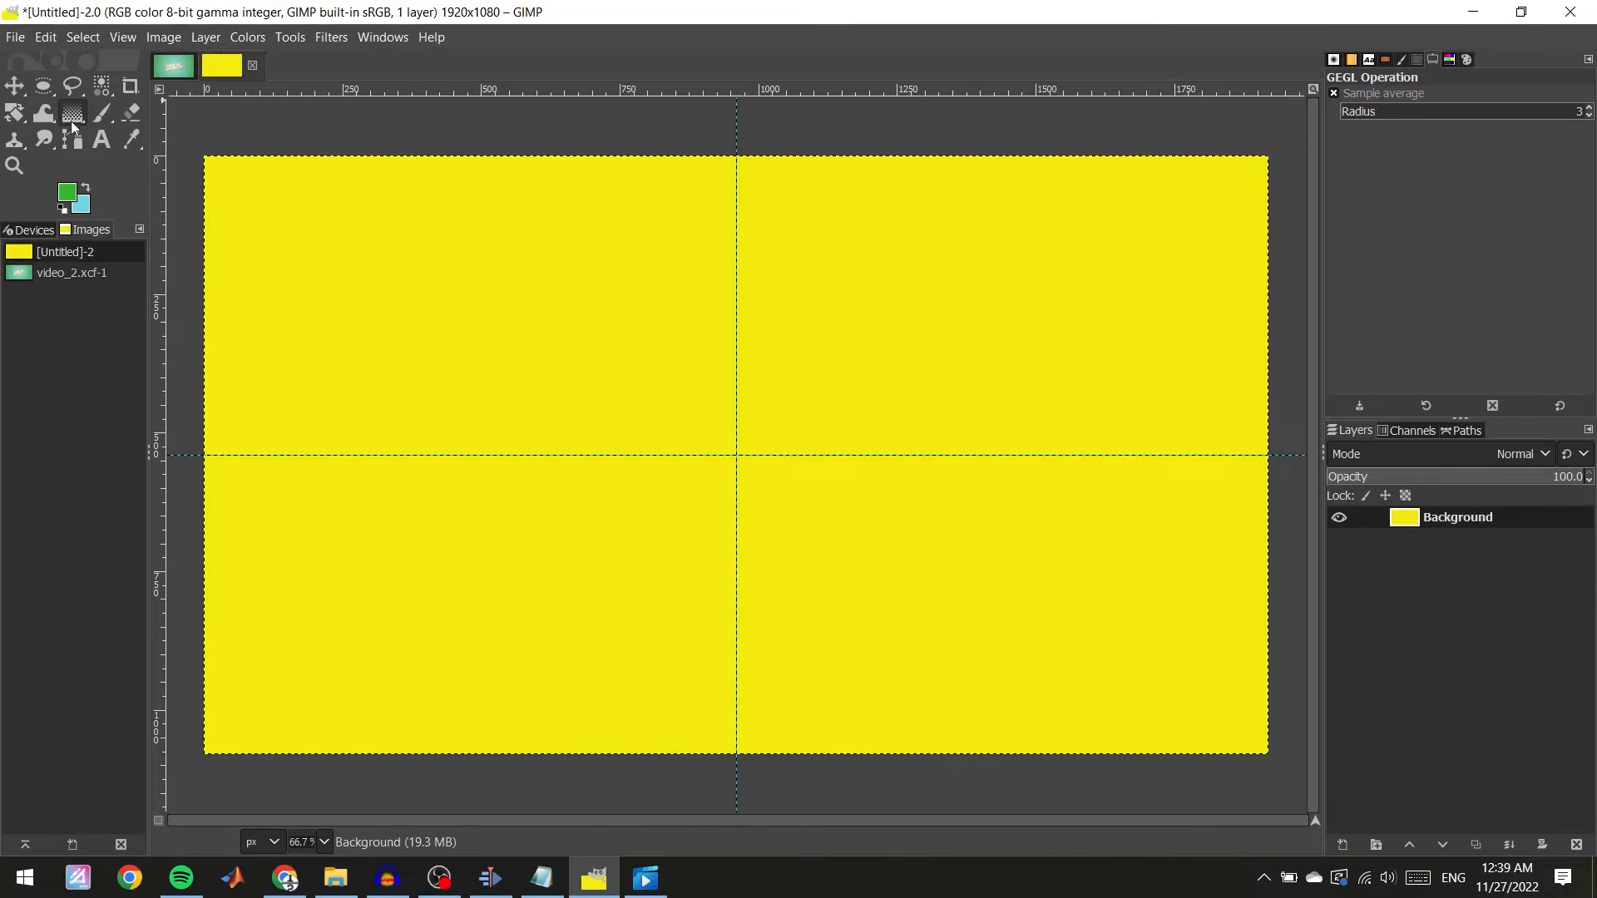
left_click(72, 115)
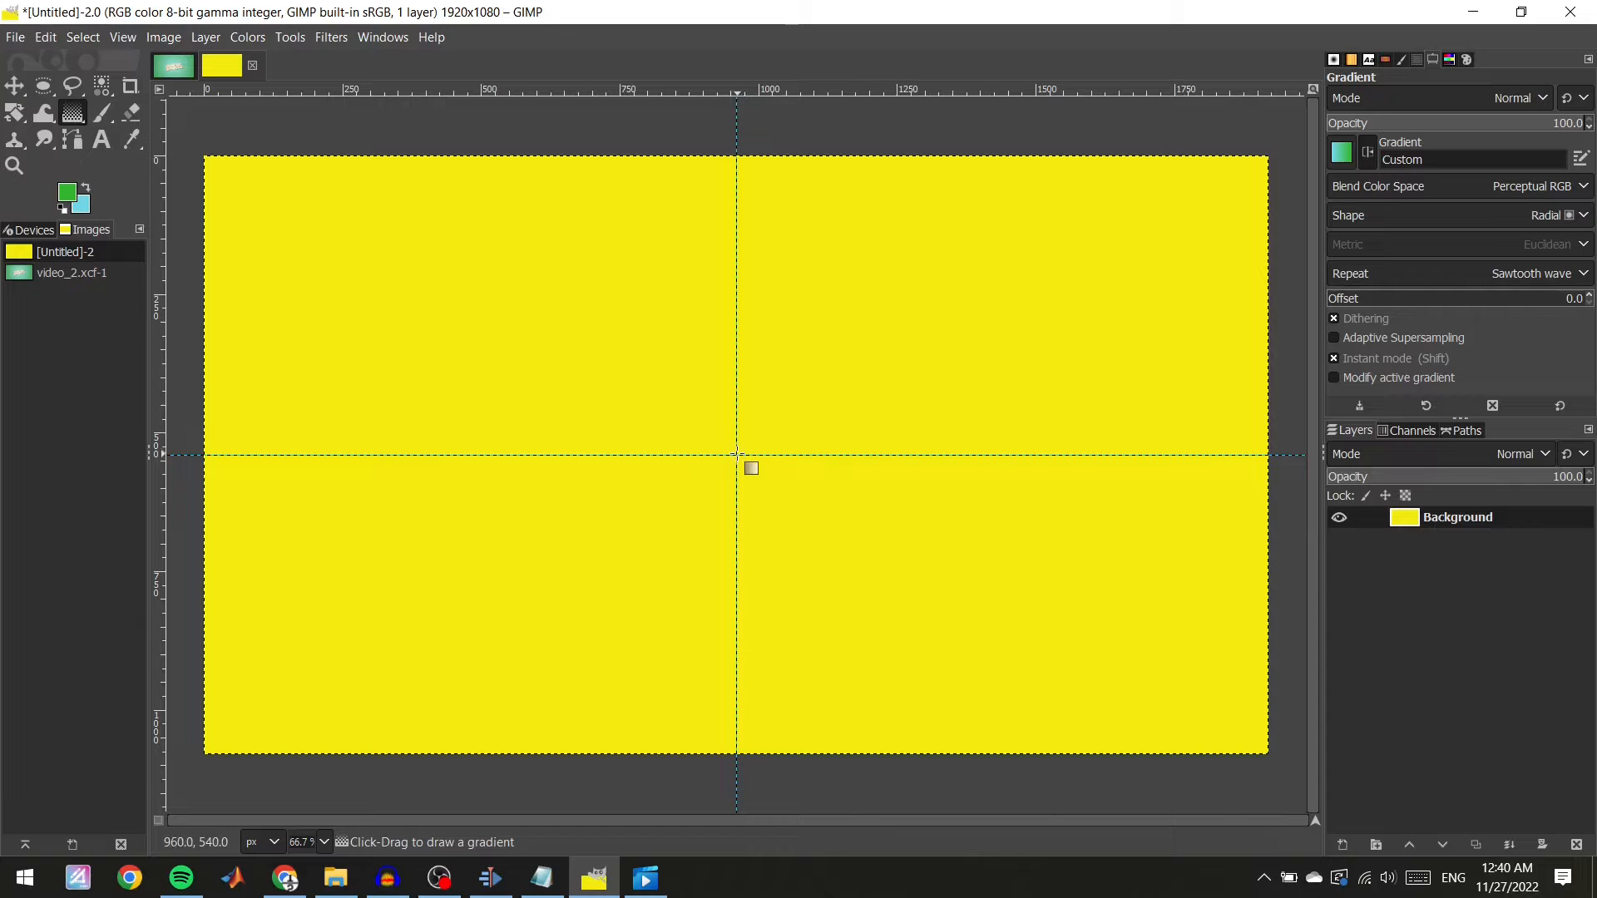
left_click_drag(736, 454, 1564, 8)
left_click(174, 66)
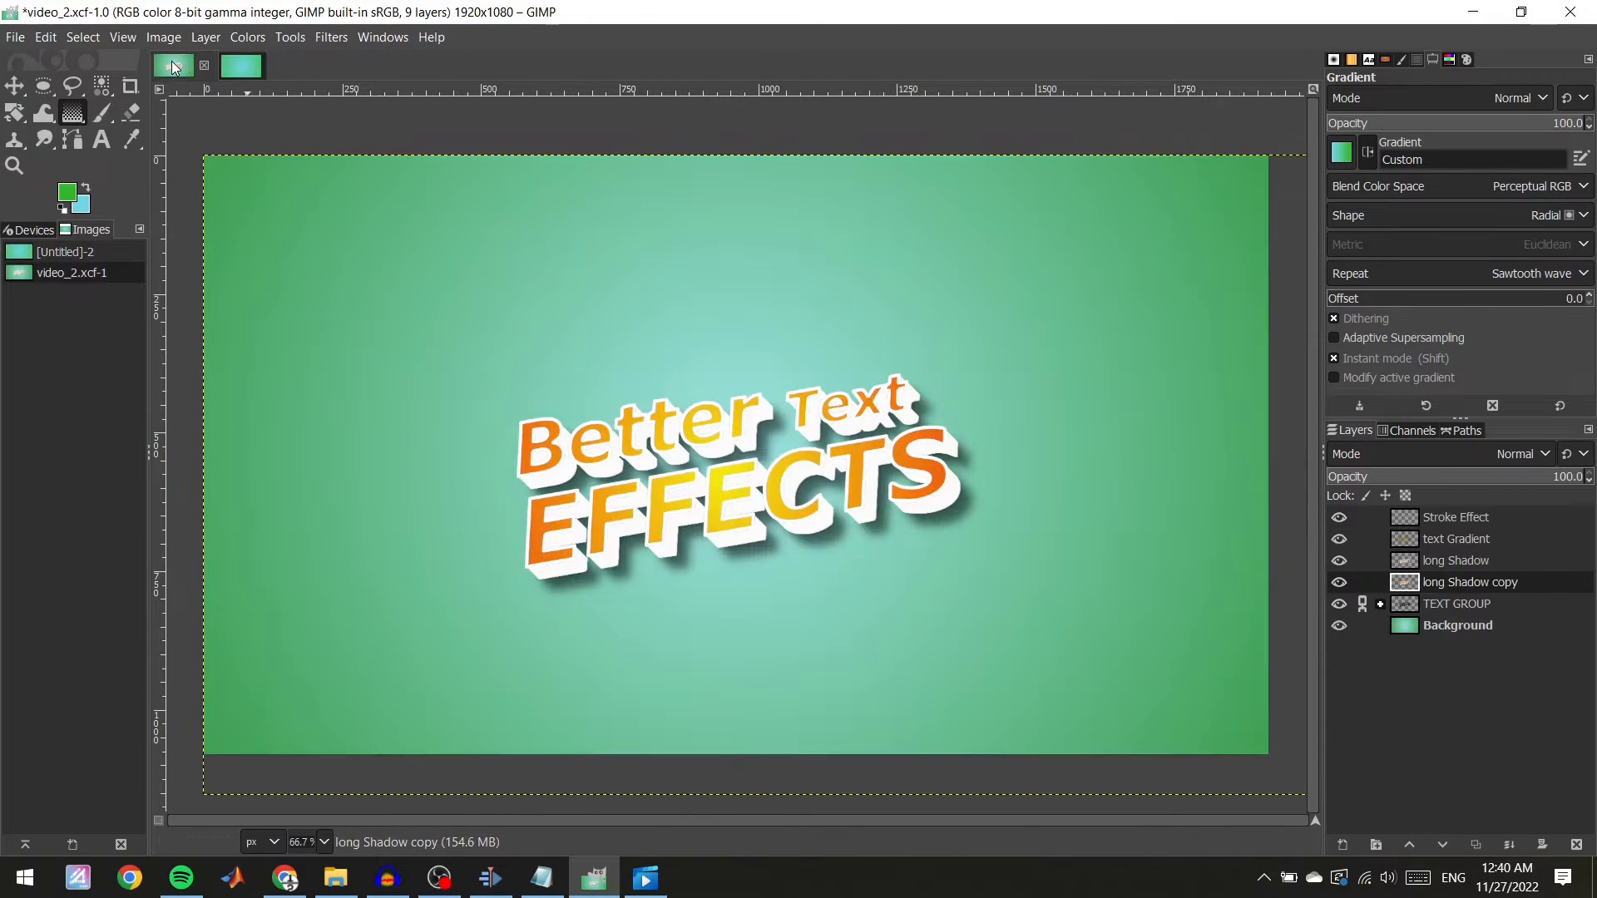
left_click(242, 67)
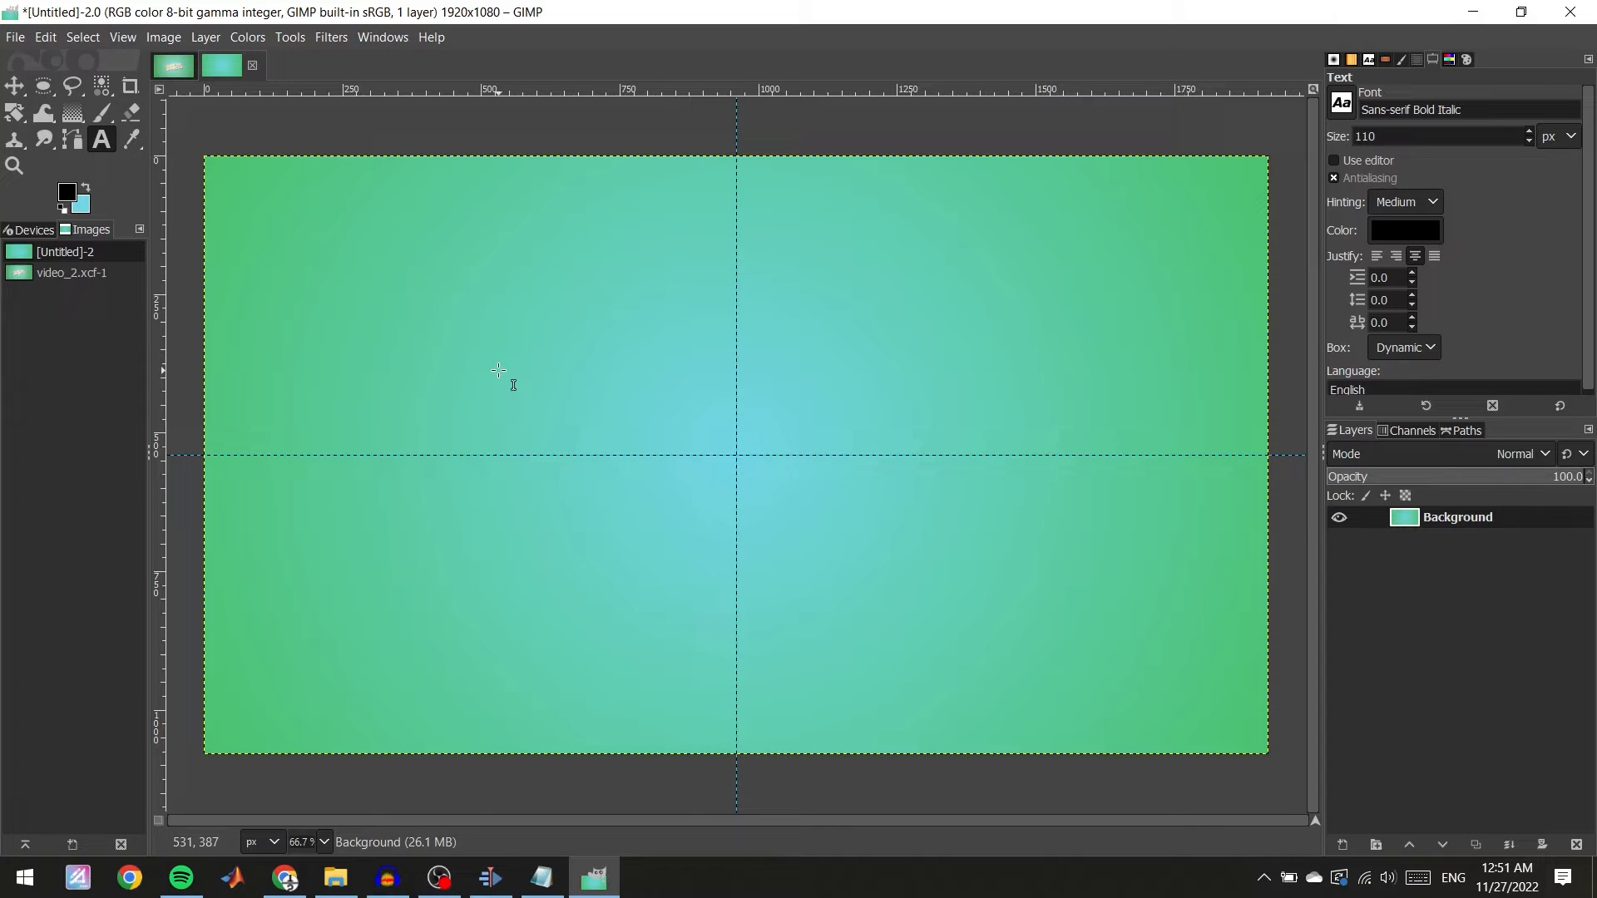
Add a Sans-serif Bold Italic 110 px text layer reading "Better" above-left of the canvas centre.
left_click_drag(436, 356, 722, 446)
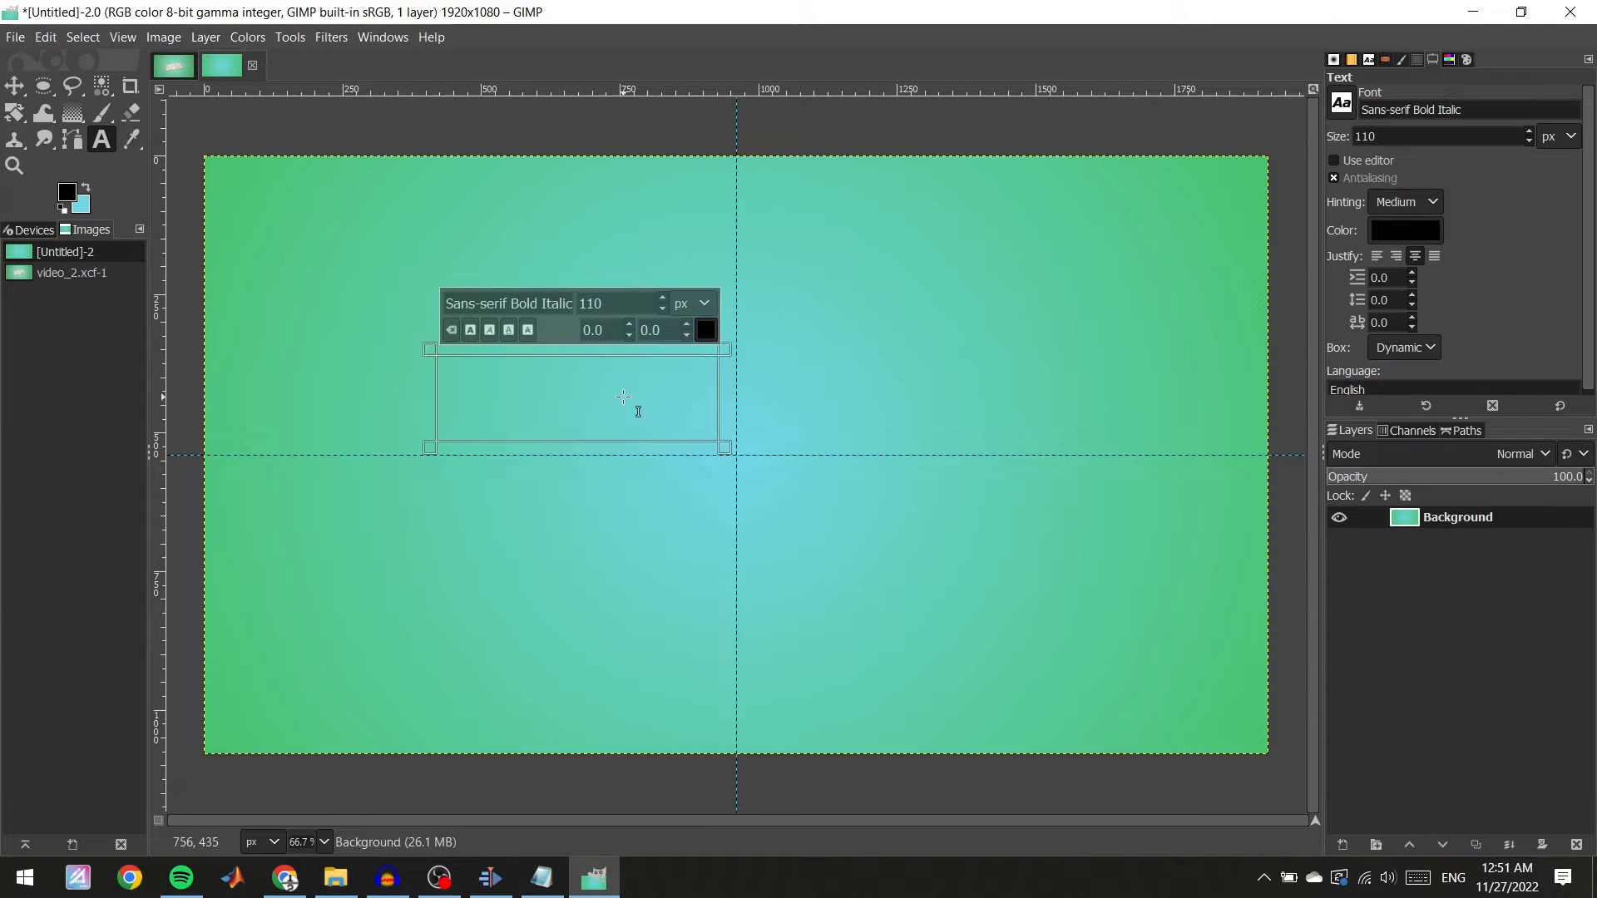
type("Better")
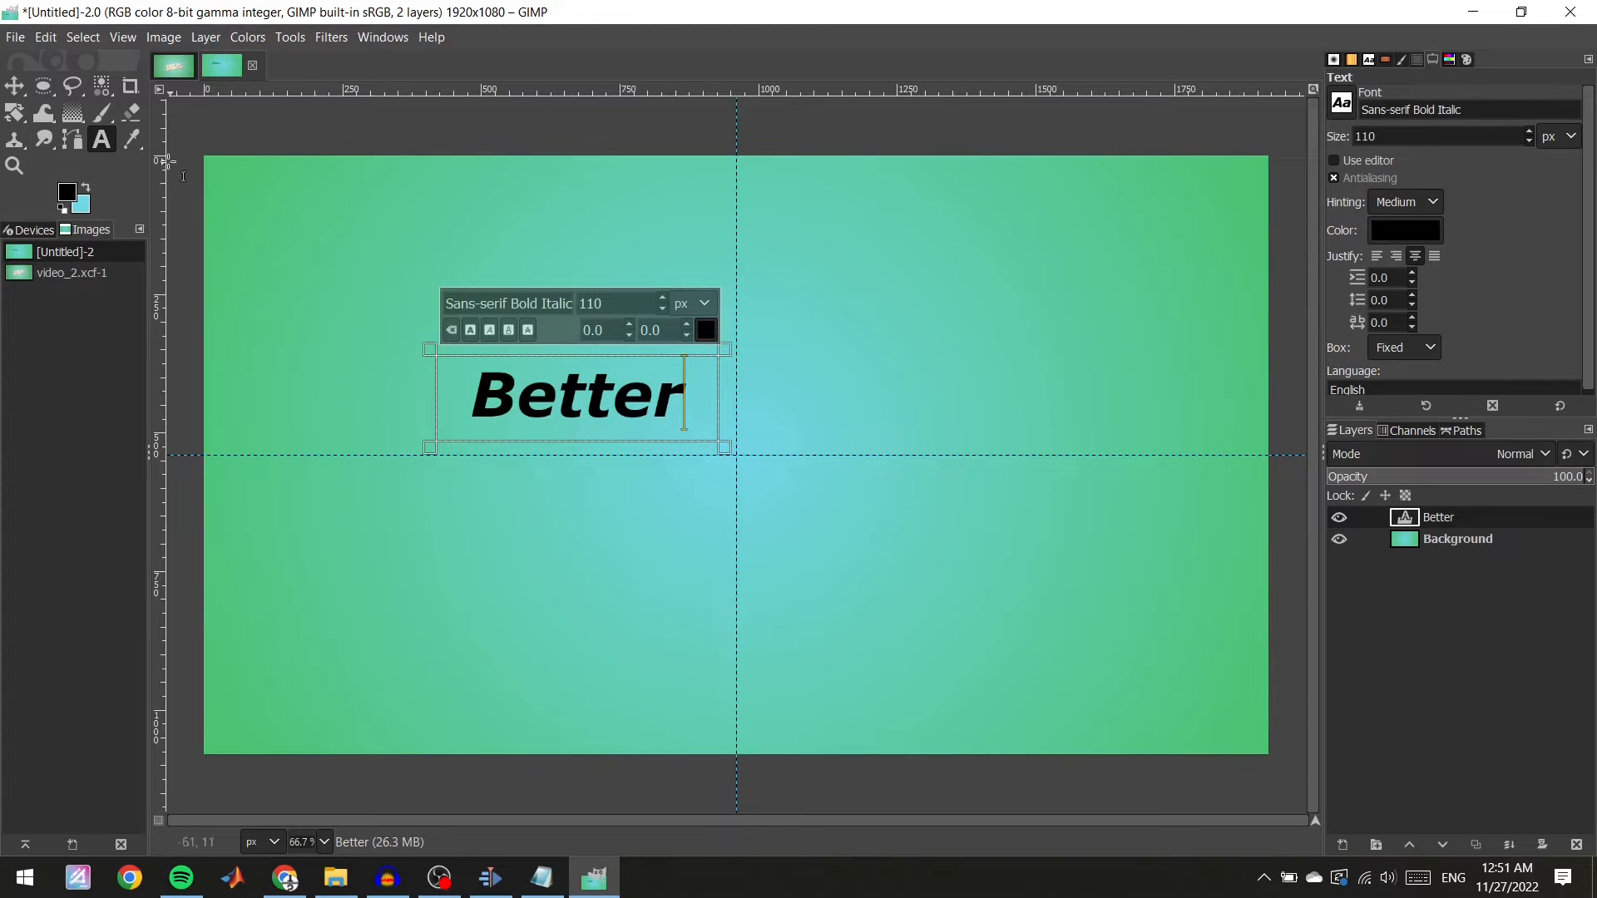
Add a text layer reading "Text" to the right of the vertical guide, above the horizontal guide.
left_click_drag(774, 383, 1005, 445)
type("TE")
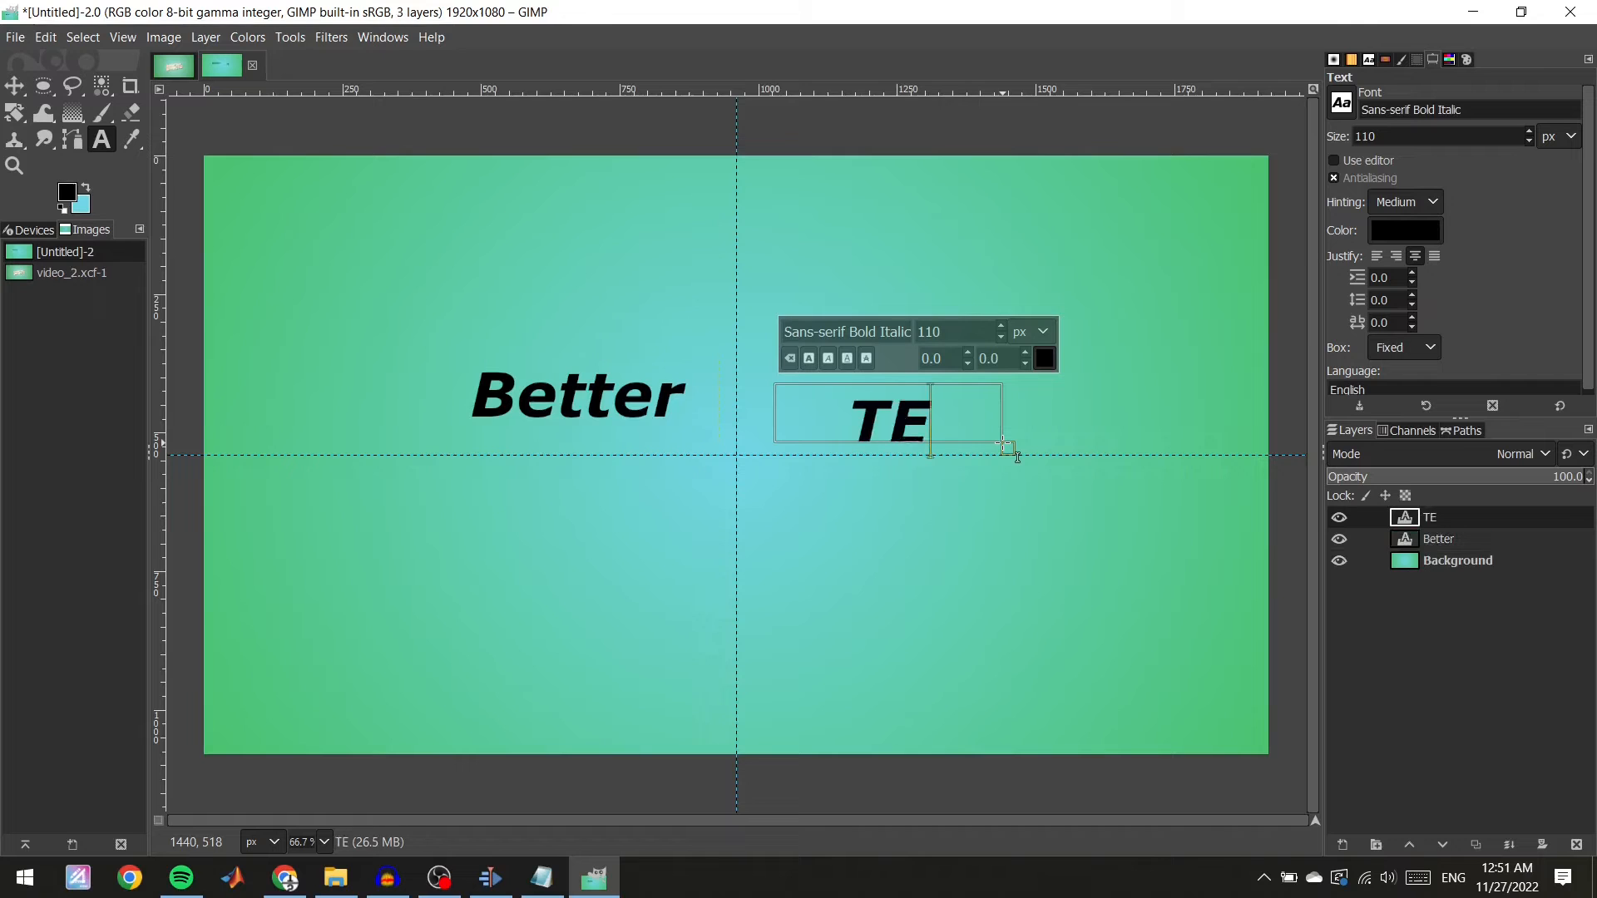
key("BackSpace")
type("ext")
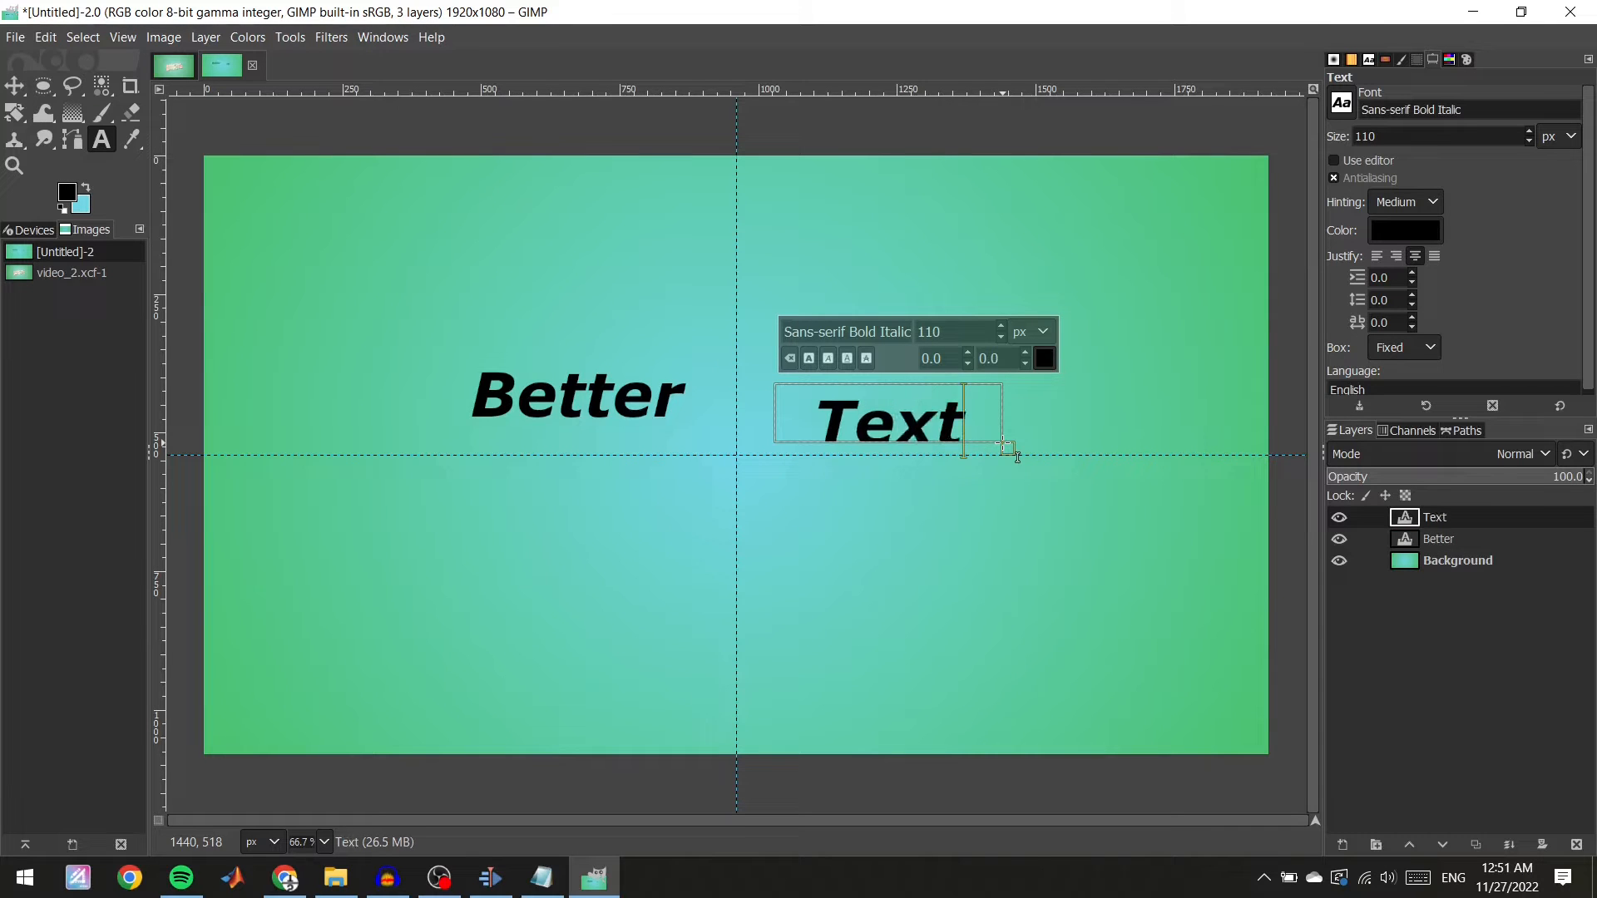
Add a text layer reading "EFFECTS" below the horizontal guide.
left_click_drag(575, 484, 975, 591)
type("E")
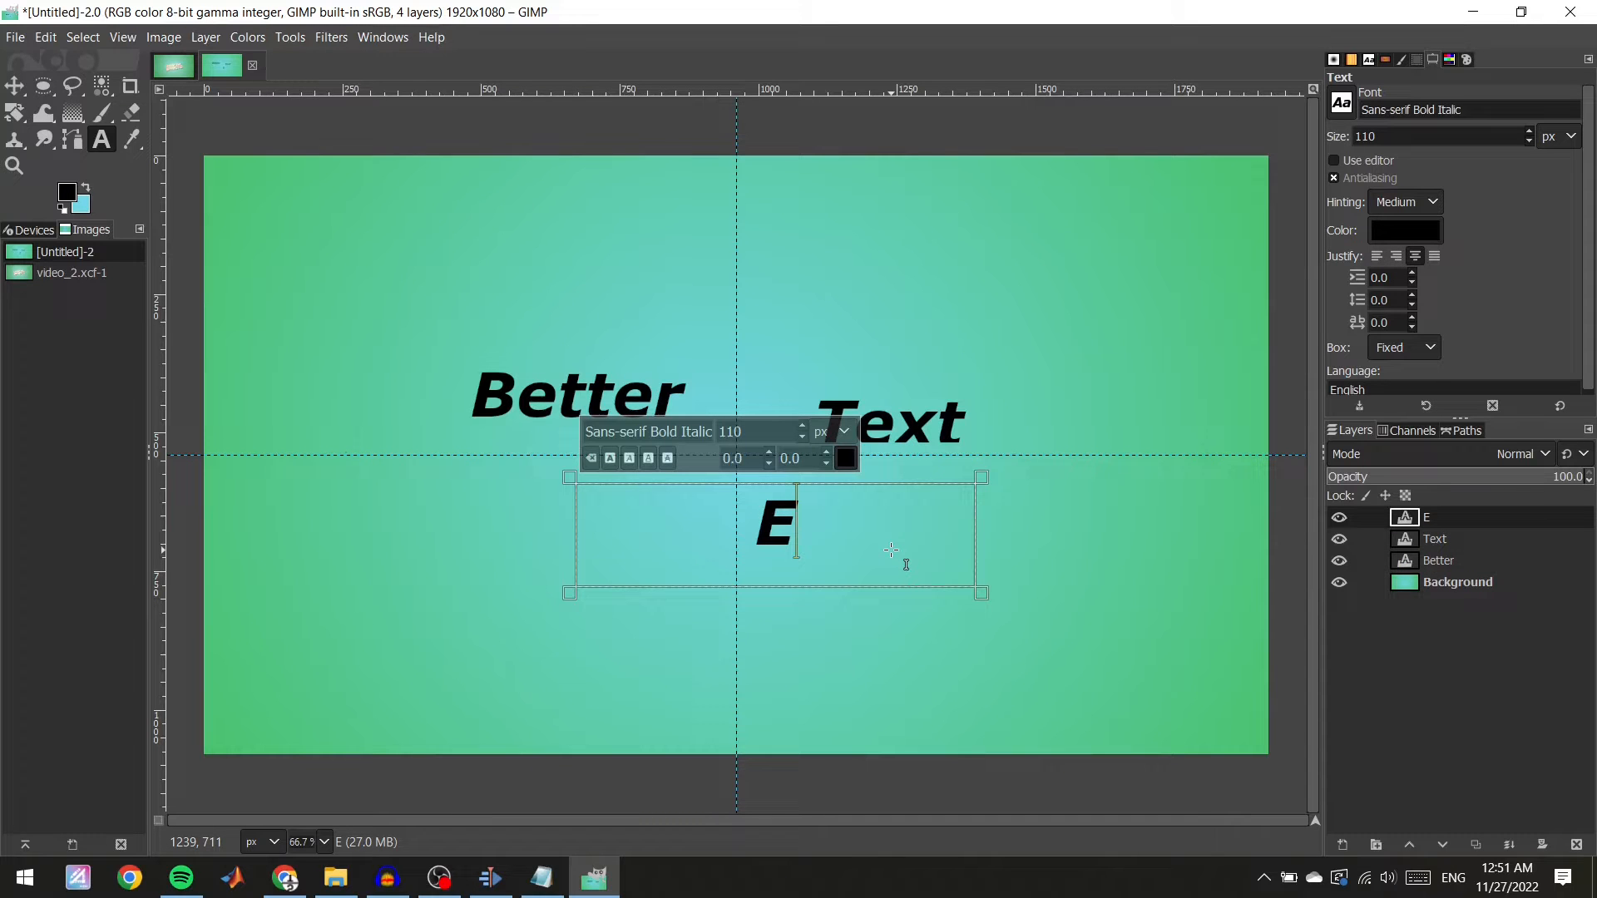
type("FFECTS")
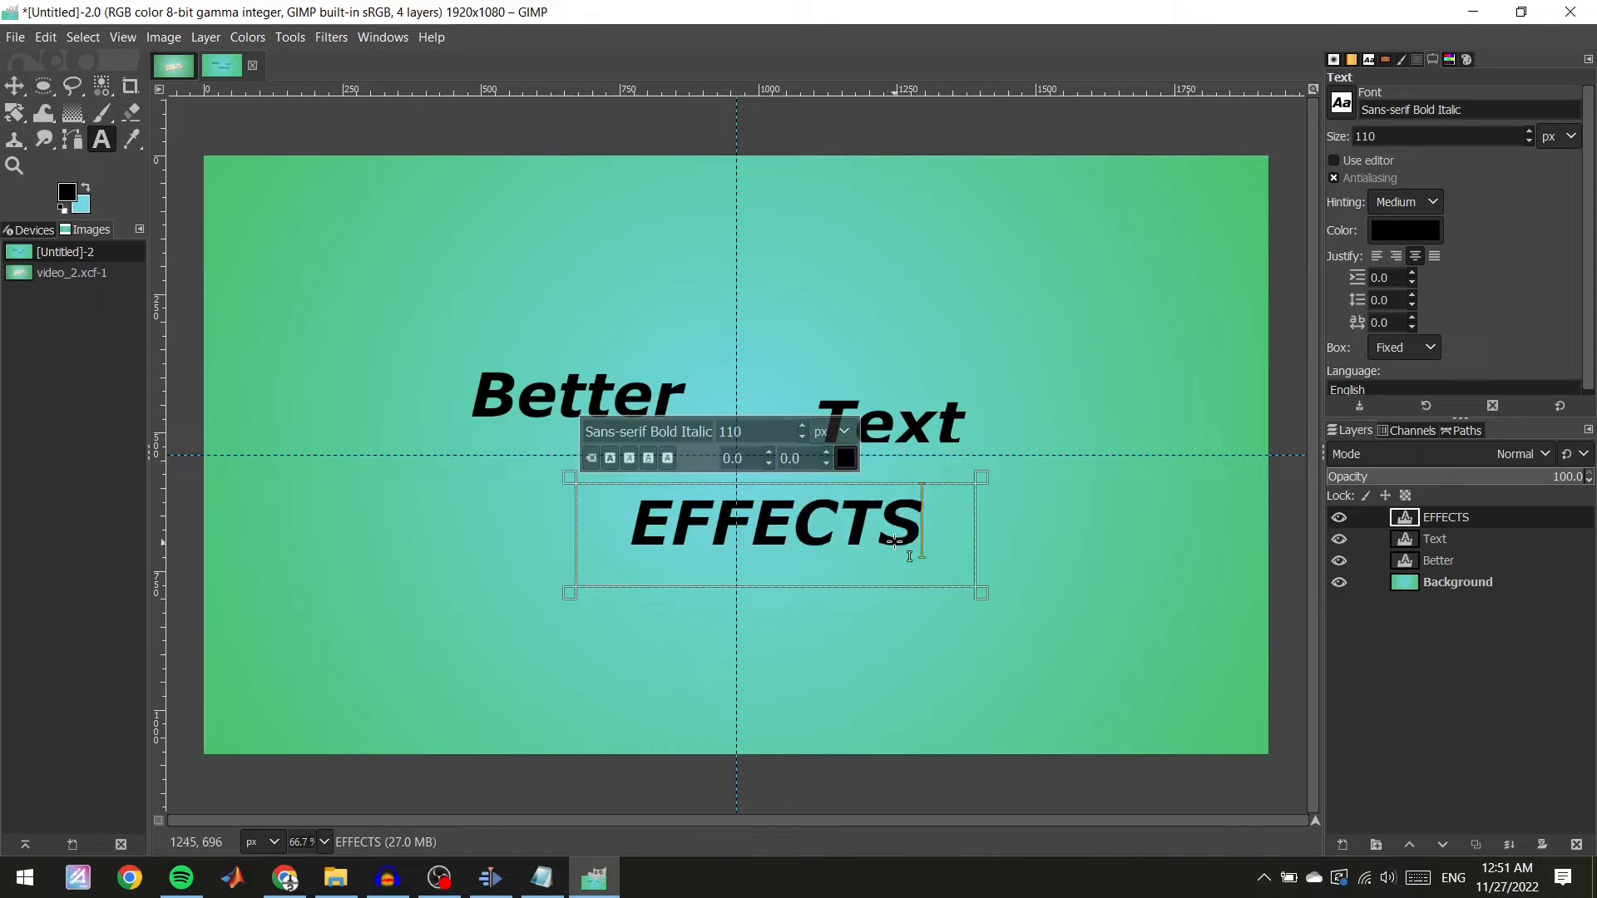
Set the EFFECTS text size to 165 px and widen its text box to fit the word.
left_click(1030, 509)
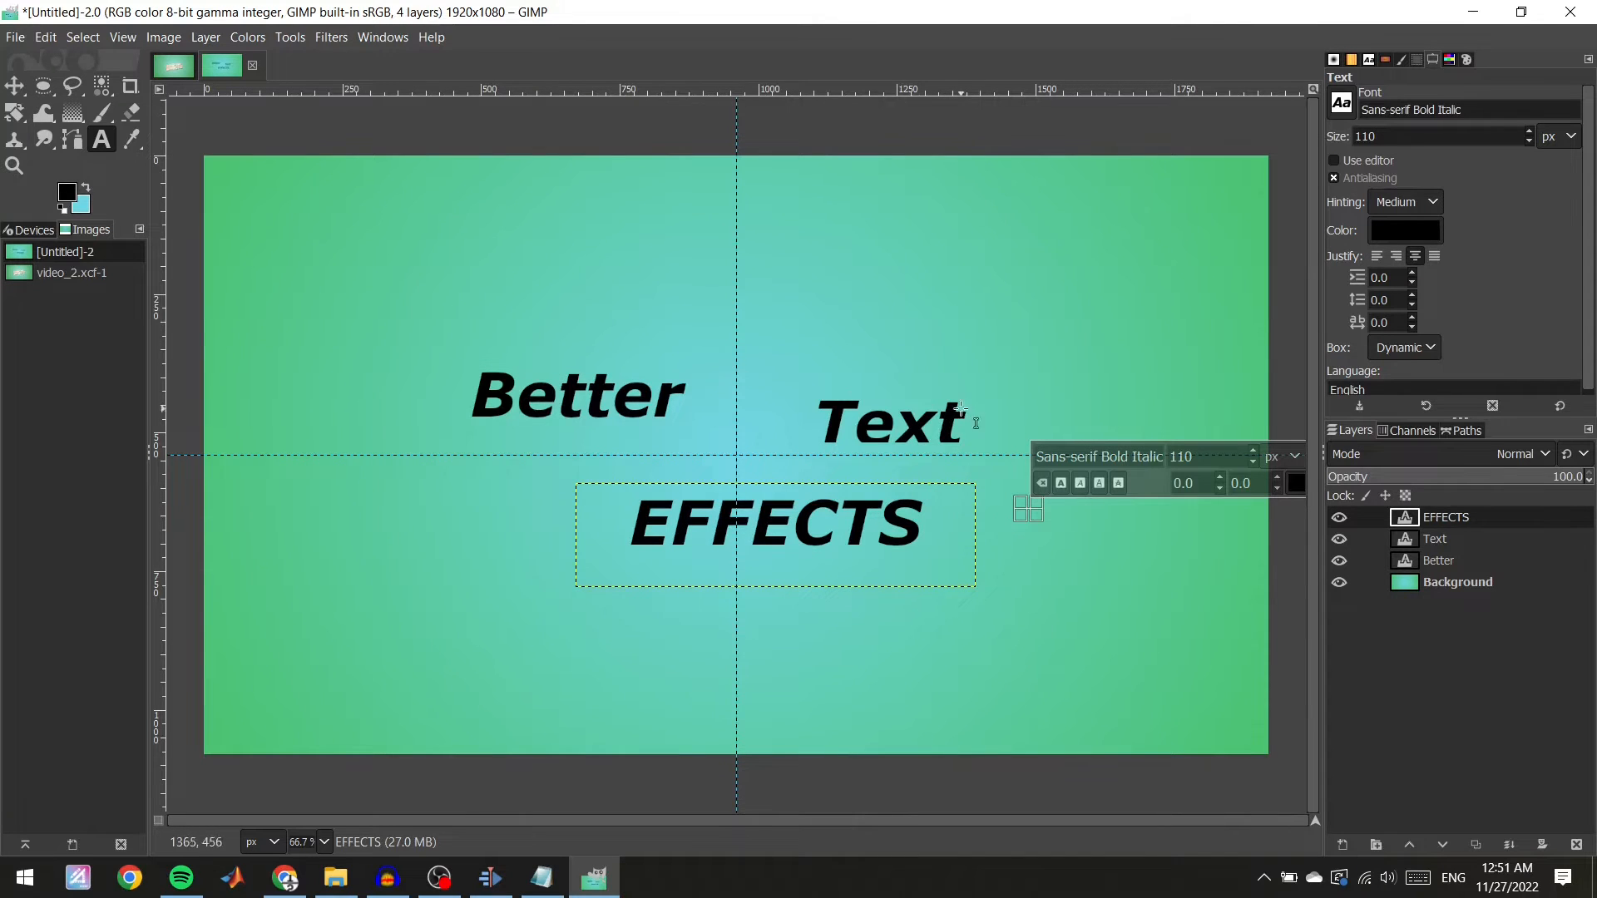
left_click(931, 534)
double_click(789, 430)
type("165")
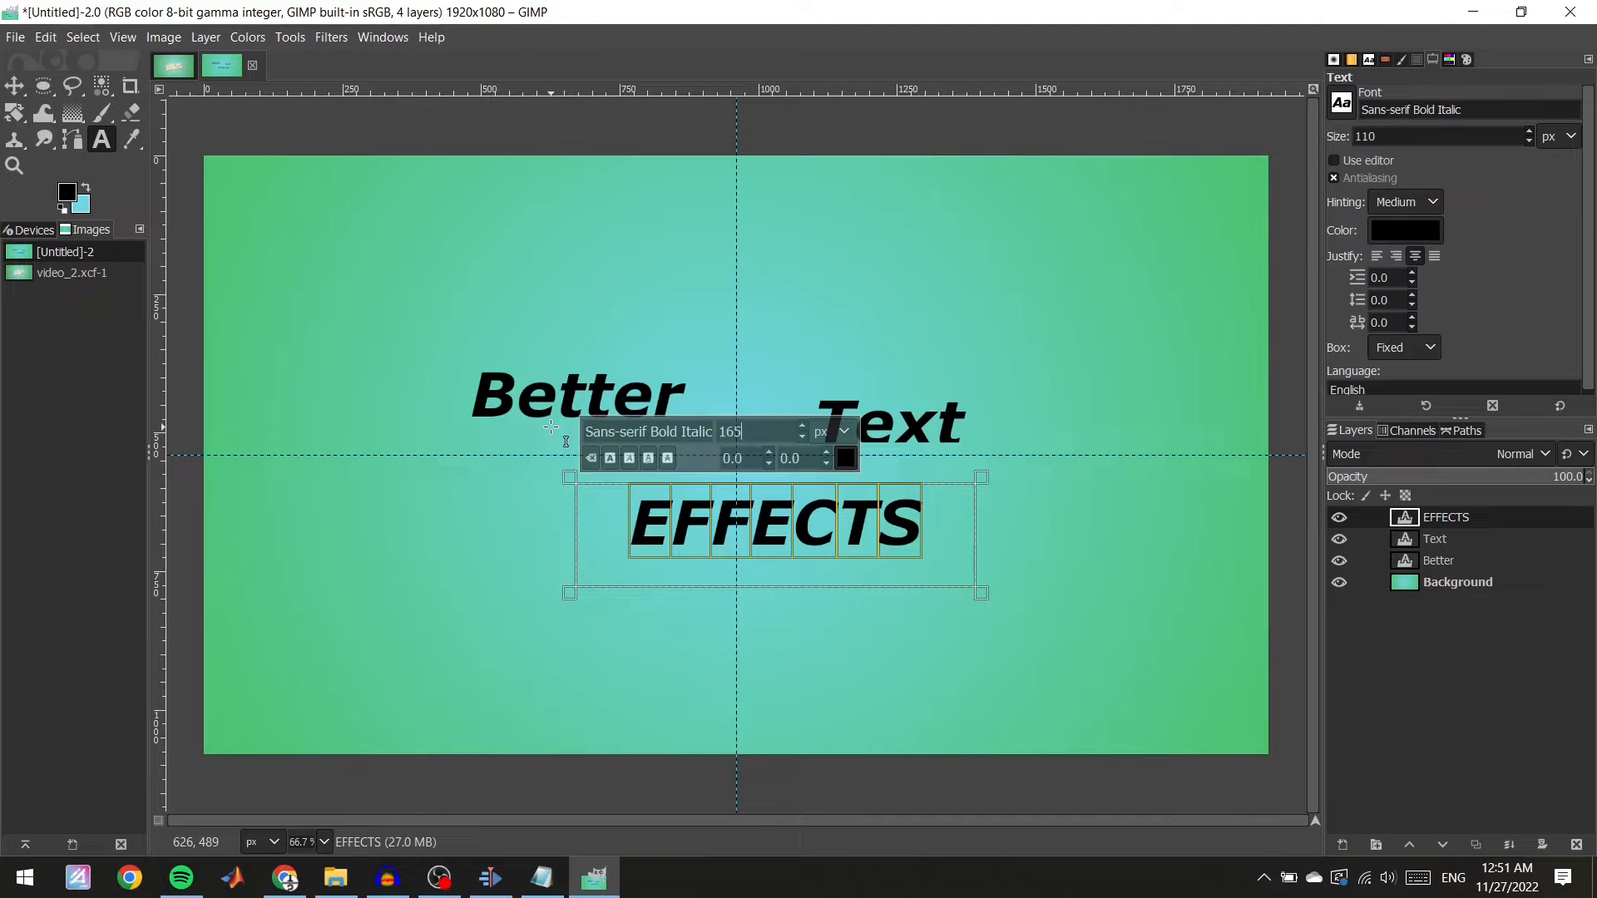
key("Return")
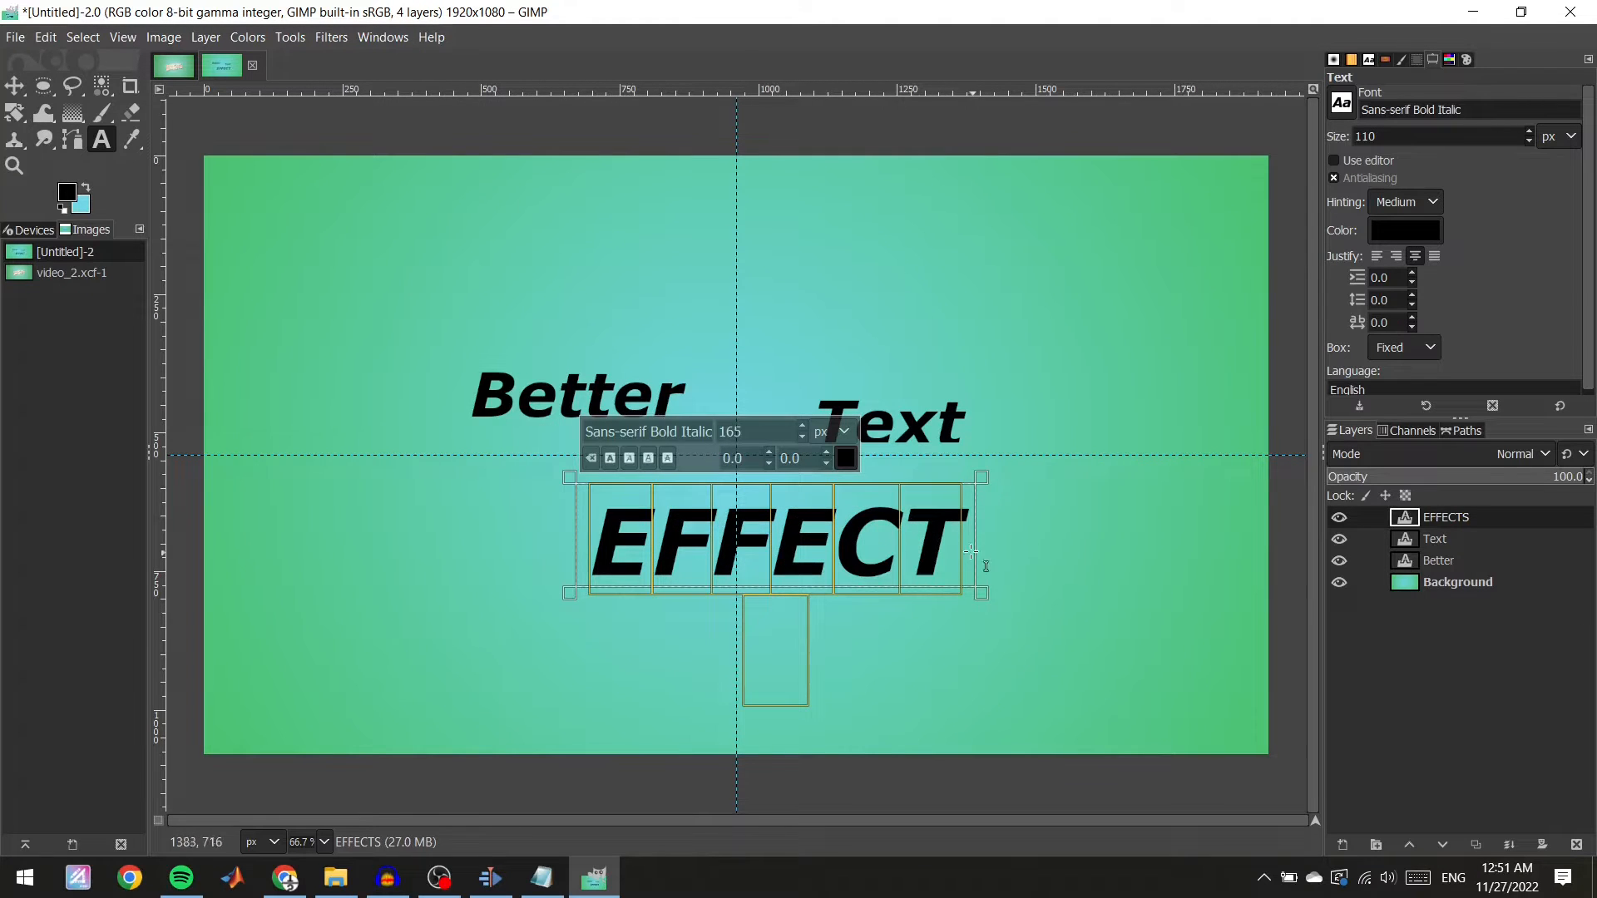
left_click_drag(988, 488, 1120, 625)
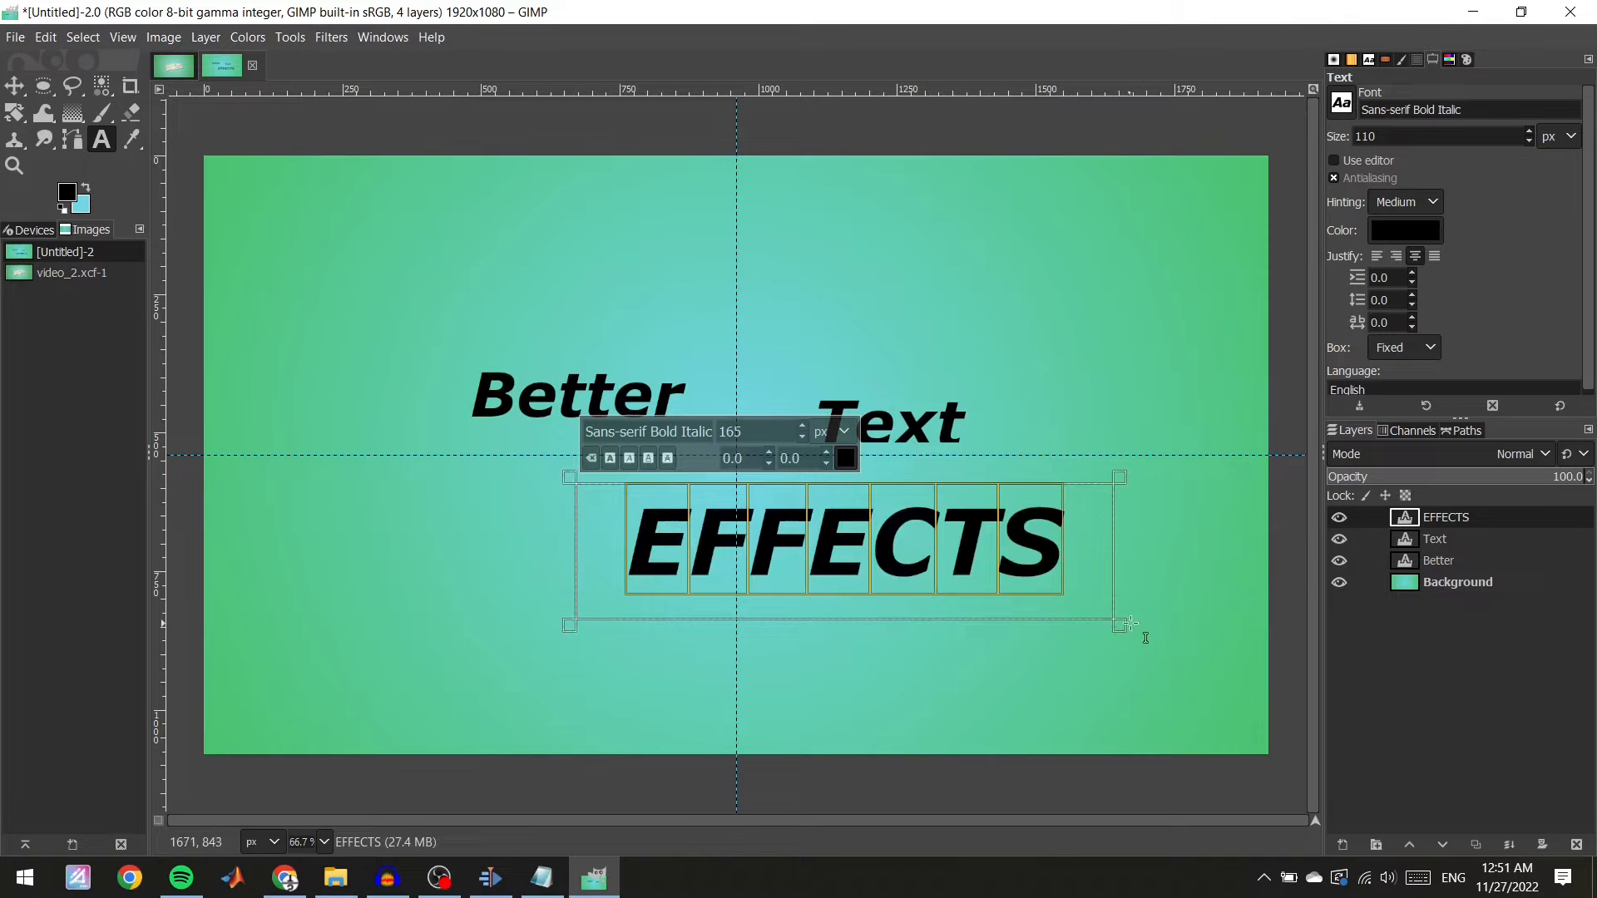
Set the "Text" layer's font size to 90 px.
left_click(969, 409)
left_click_drag(974, 420, 803, 426)
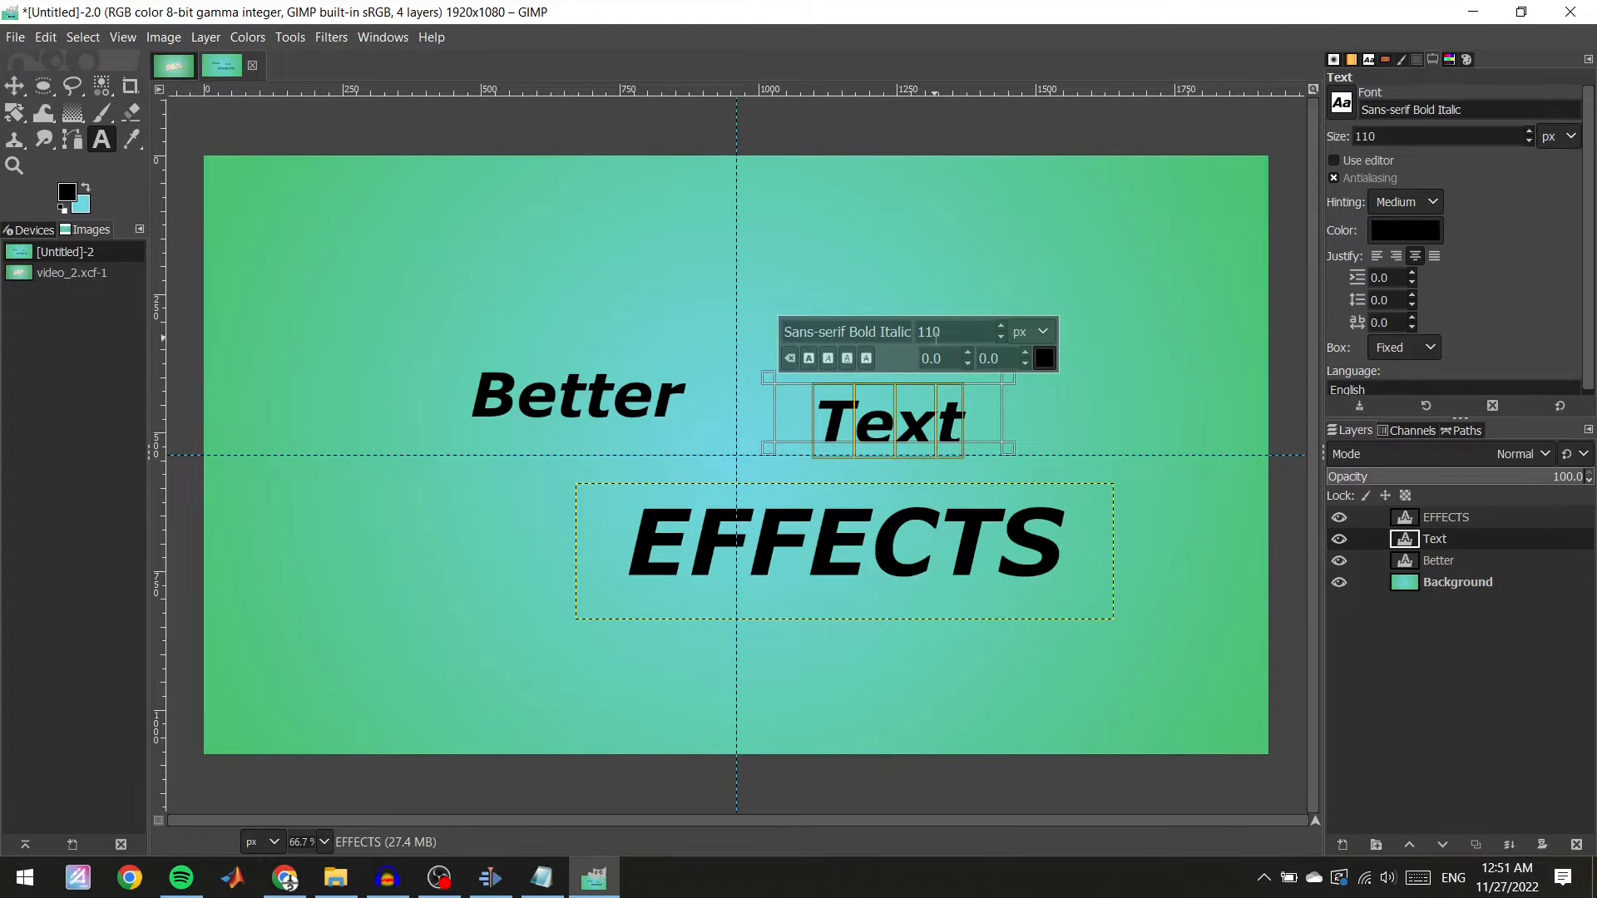
left_click_drag(974, 325, 862, 327)
type("90")
key("Return")
Set the "Better" layer's font size to 125 px.
left_click(604, 420)
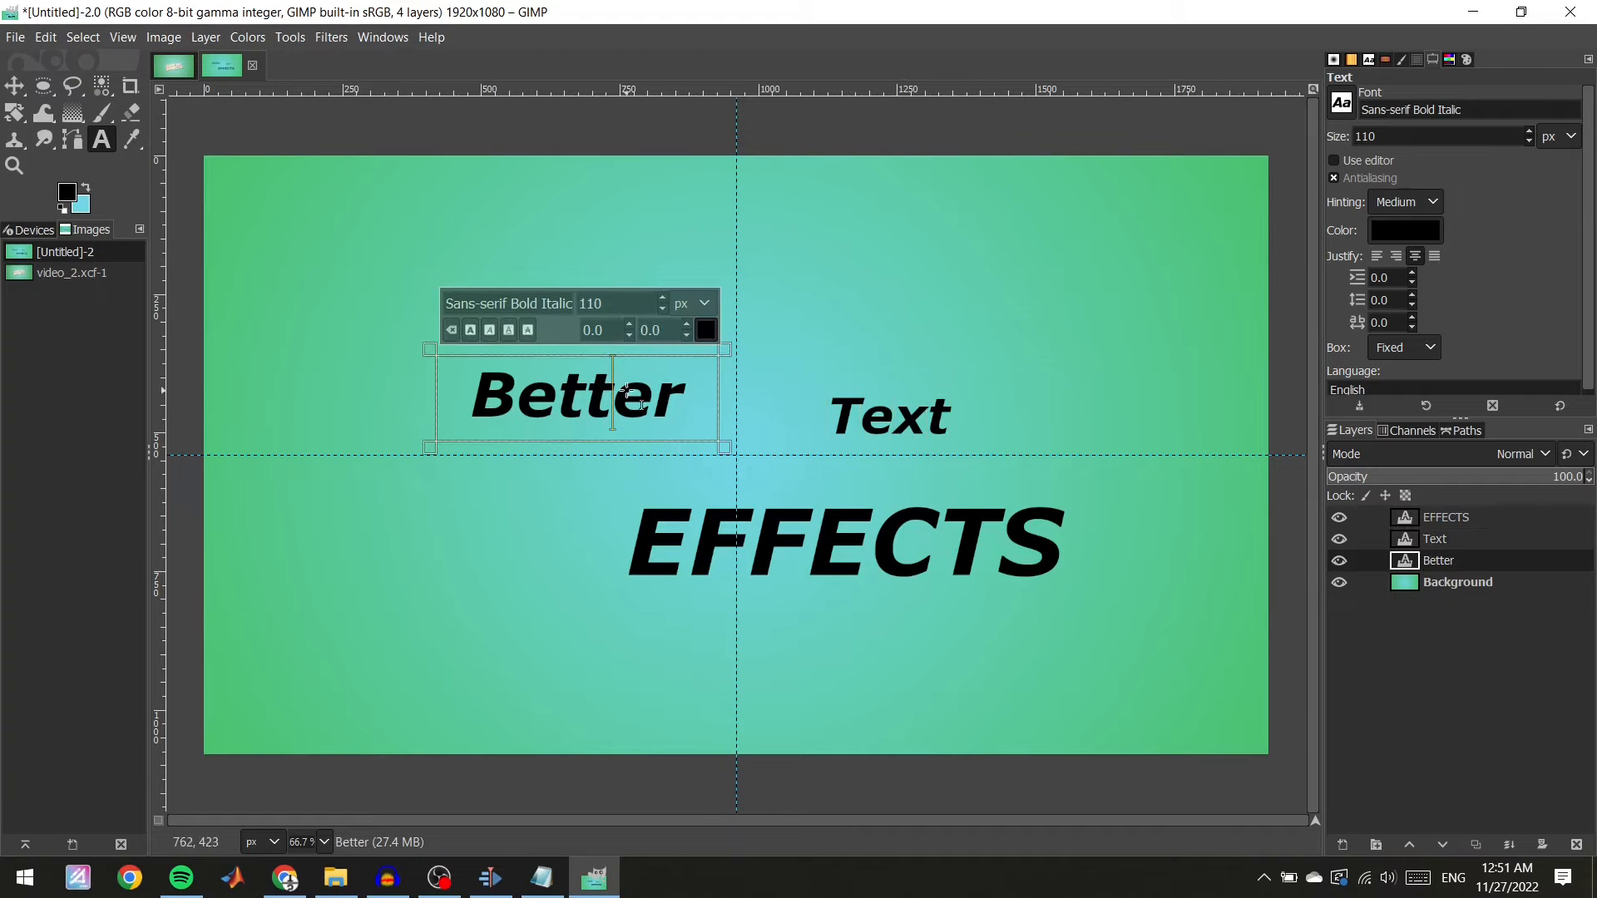
left_click_drag(622, 302, 567, 305)
left_click_drag(697, 409, 434, 405)
left_click_drag(642, 299, 536, 303)
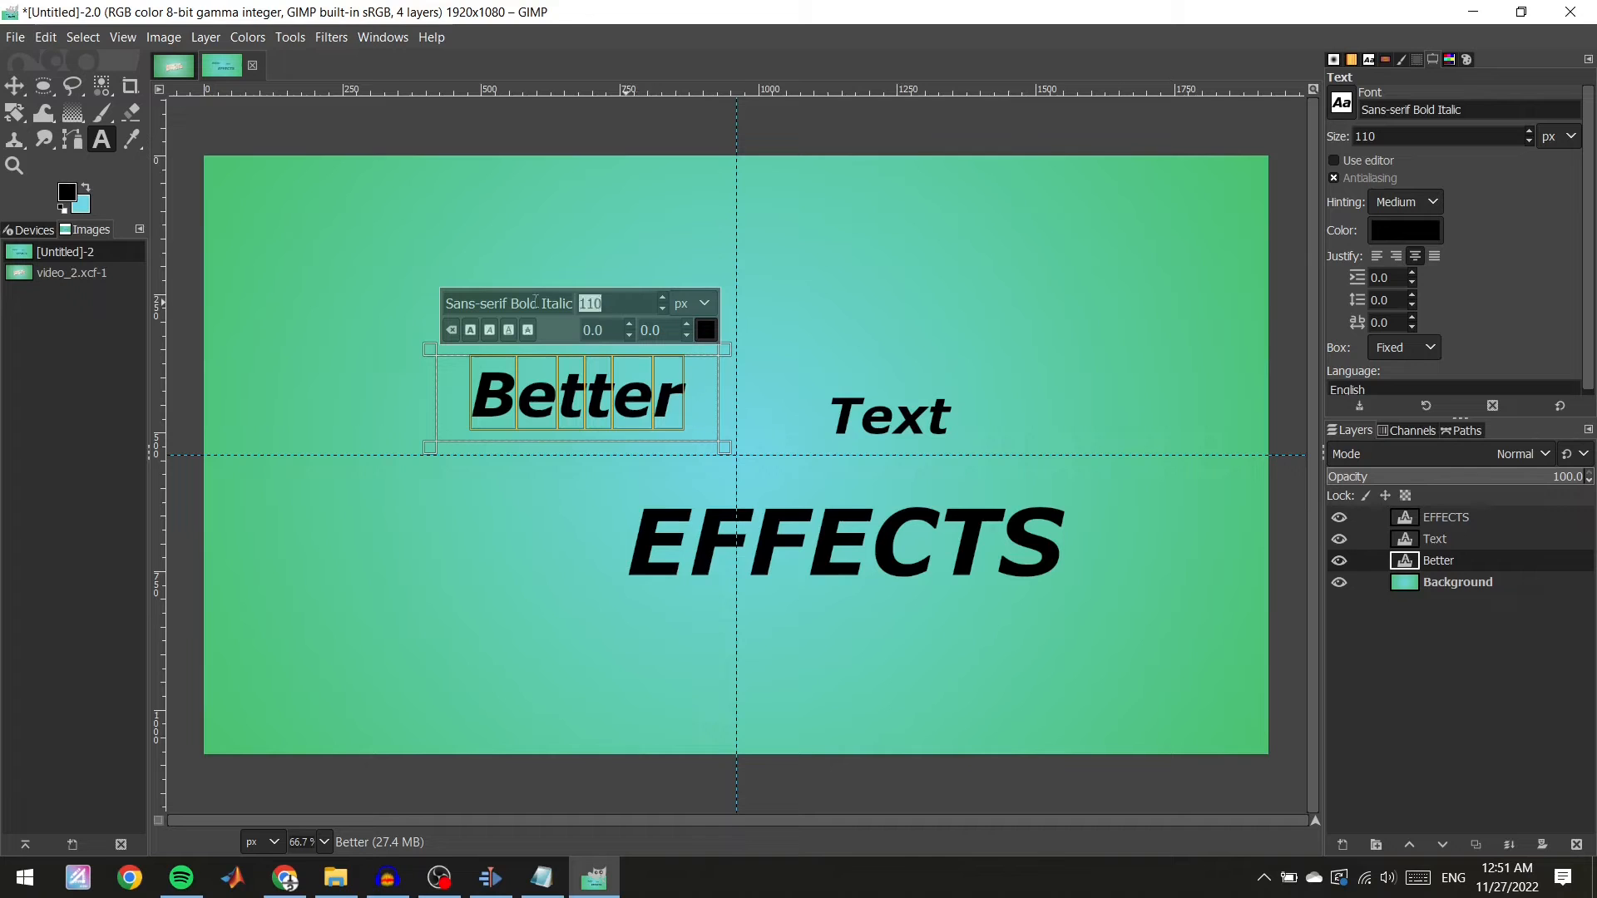
type("125")
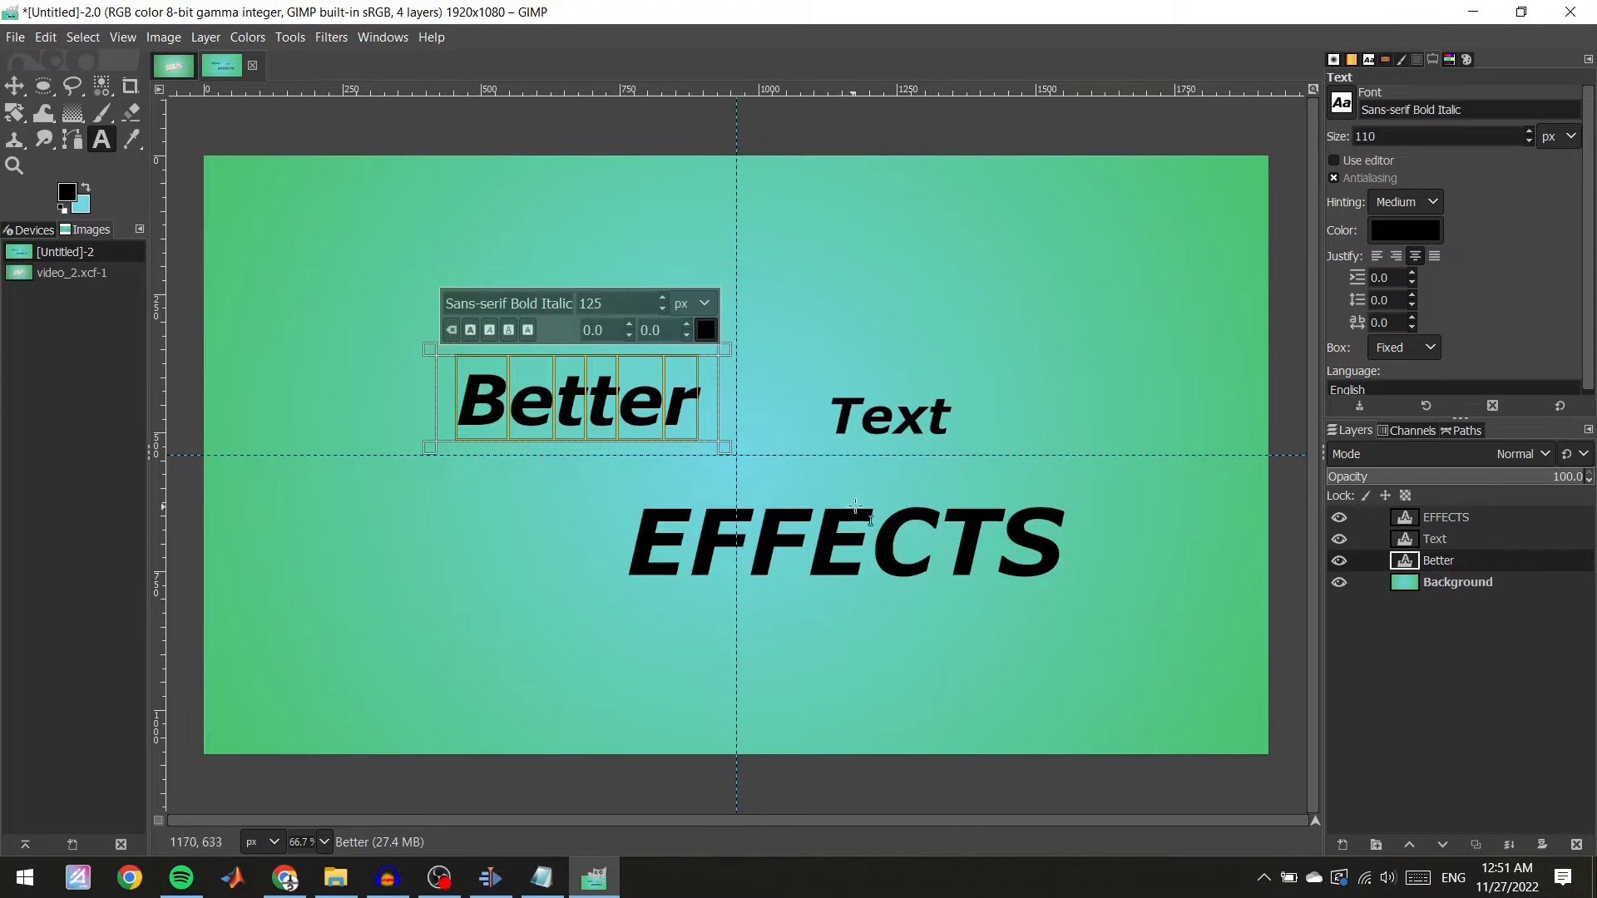
left_click(759, 358)
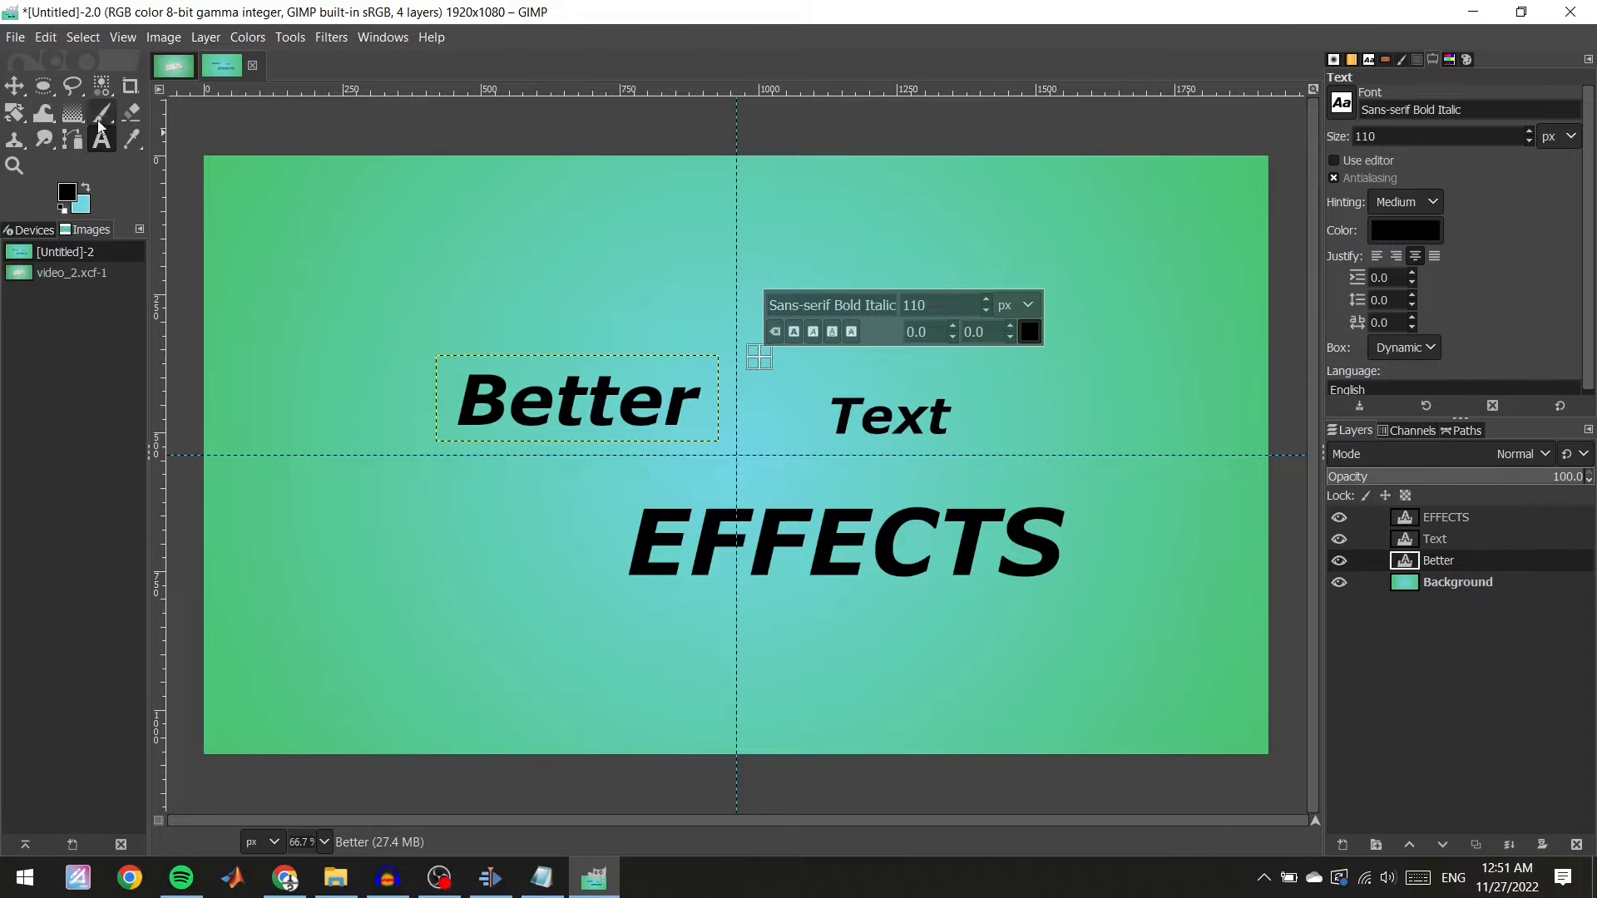
Move the EFFECTS text up and left so it sits centred across the guides.
left_click(14, 86)
left_click_drag(845, 541, 737, 490)
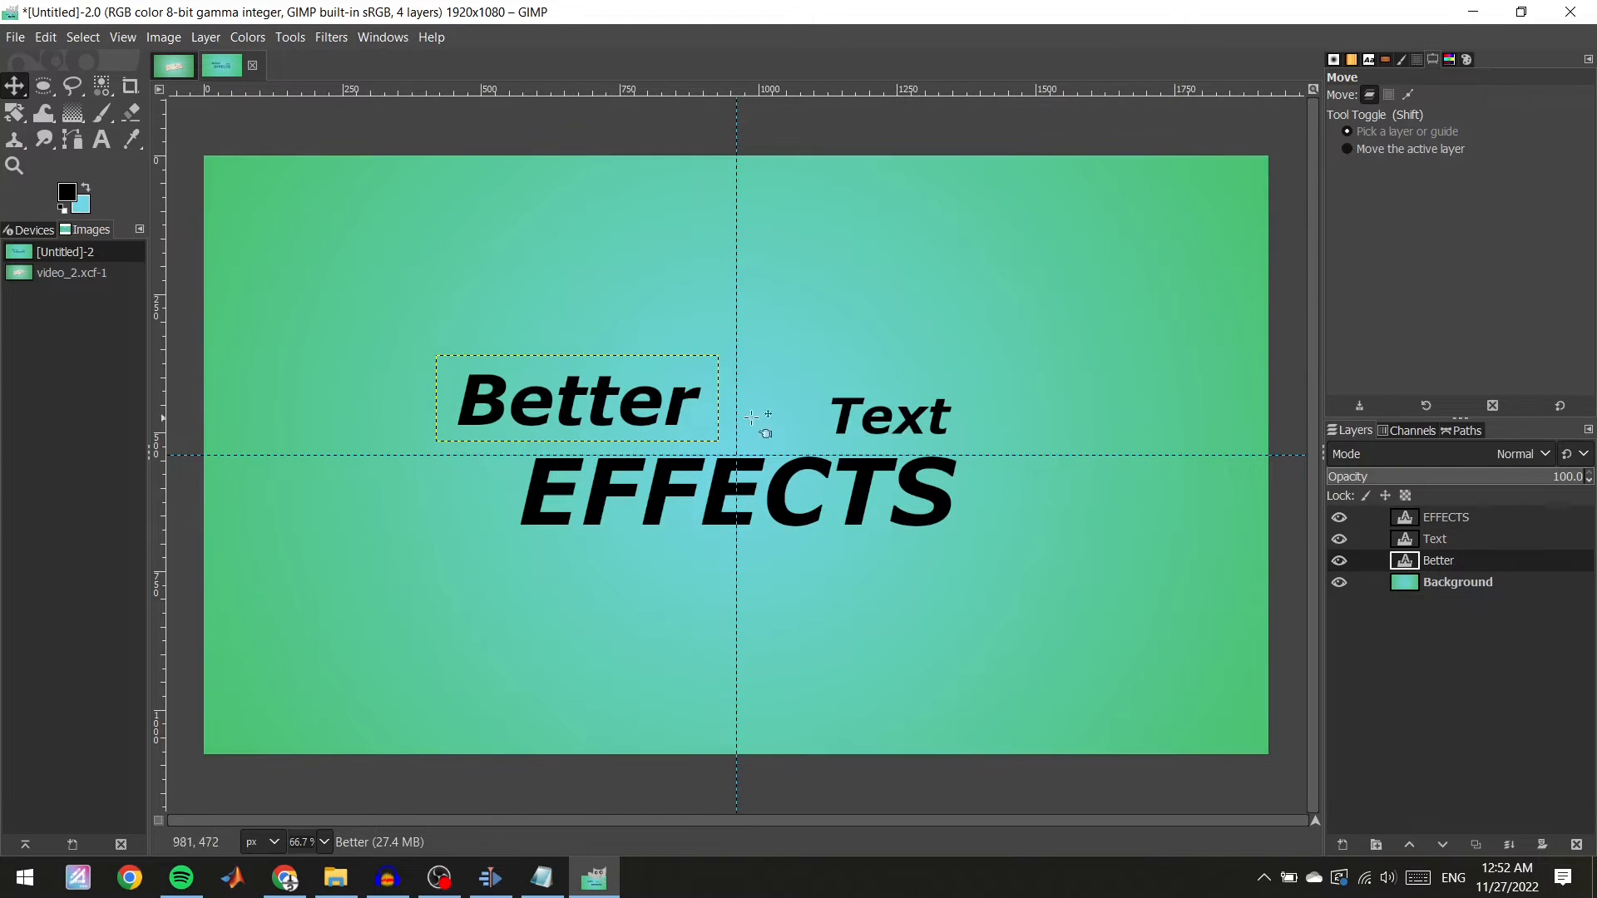
Move the "Better" word right and the "Text" word slightly left so both sit together above EFFECTS.
left_click_drag(598, 393, 663, 405)
left_click(927, 438)
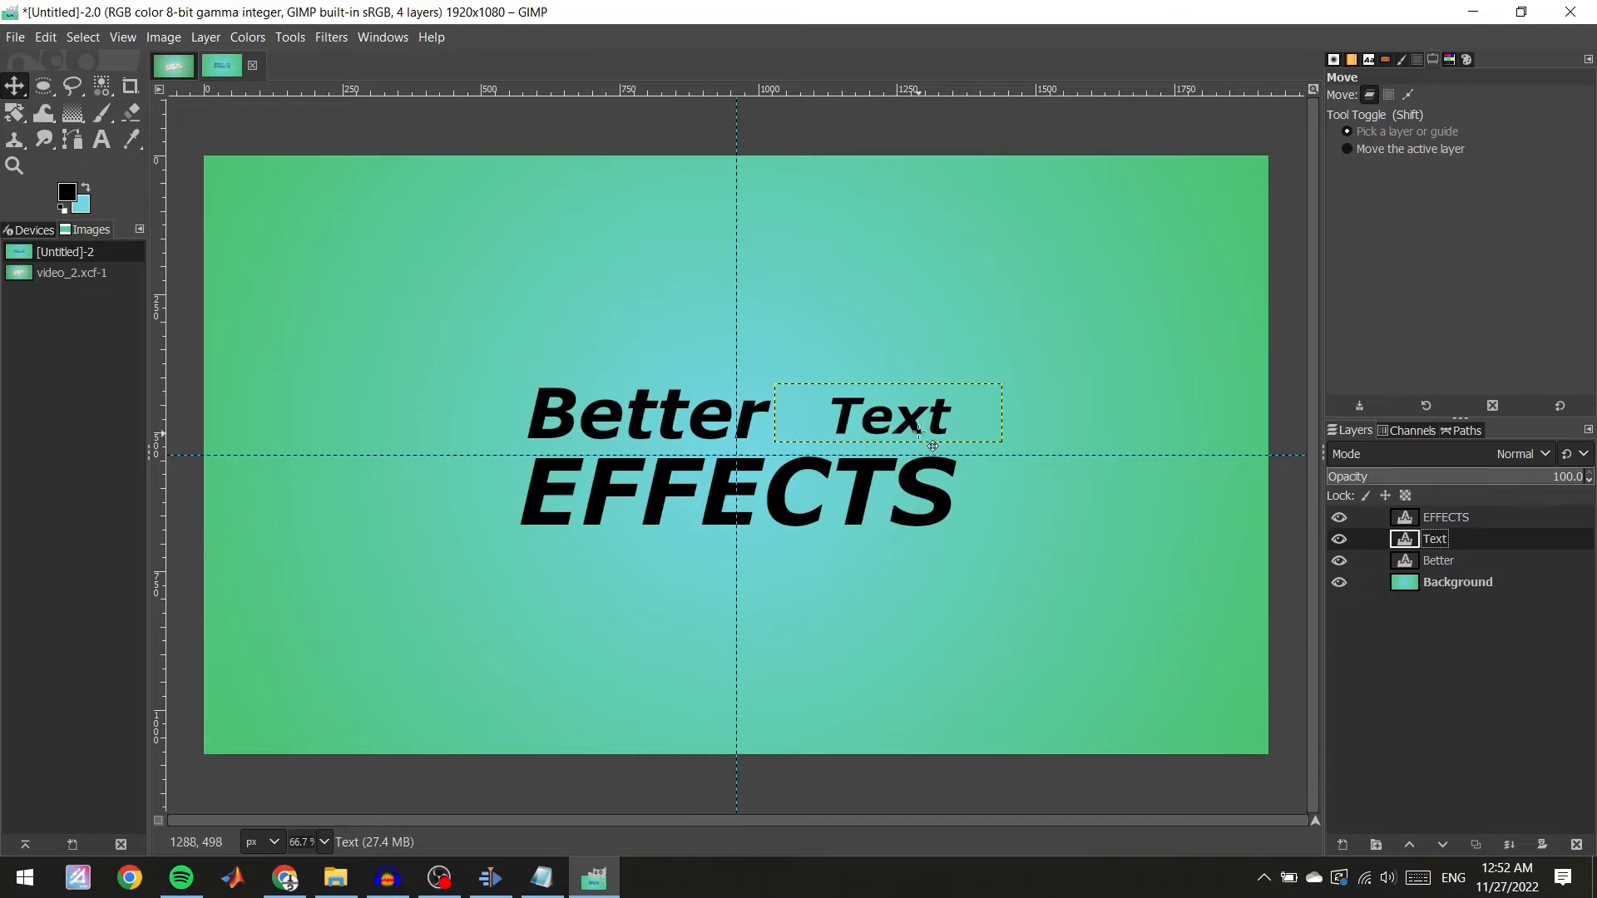
left_click_drag(904, 414, 880, 424)
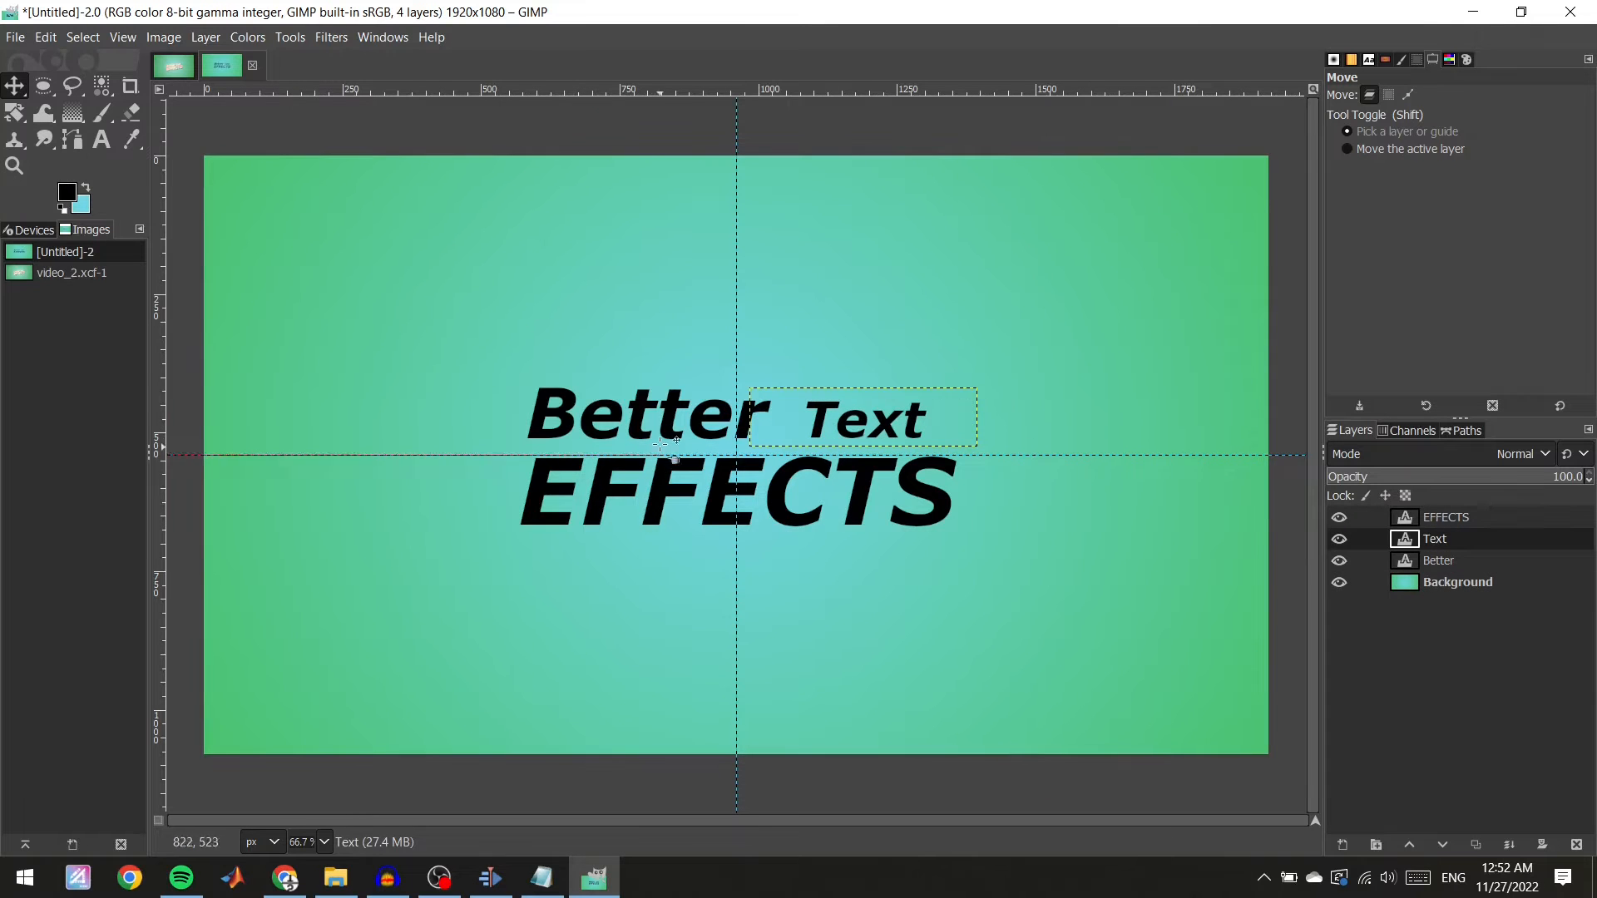
Switch to the reference image to compare the layout, then return to the new canvas.
left_click(1457, 582)
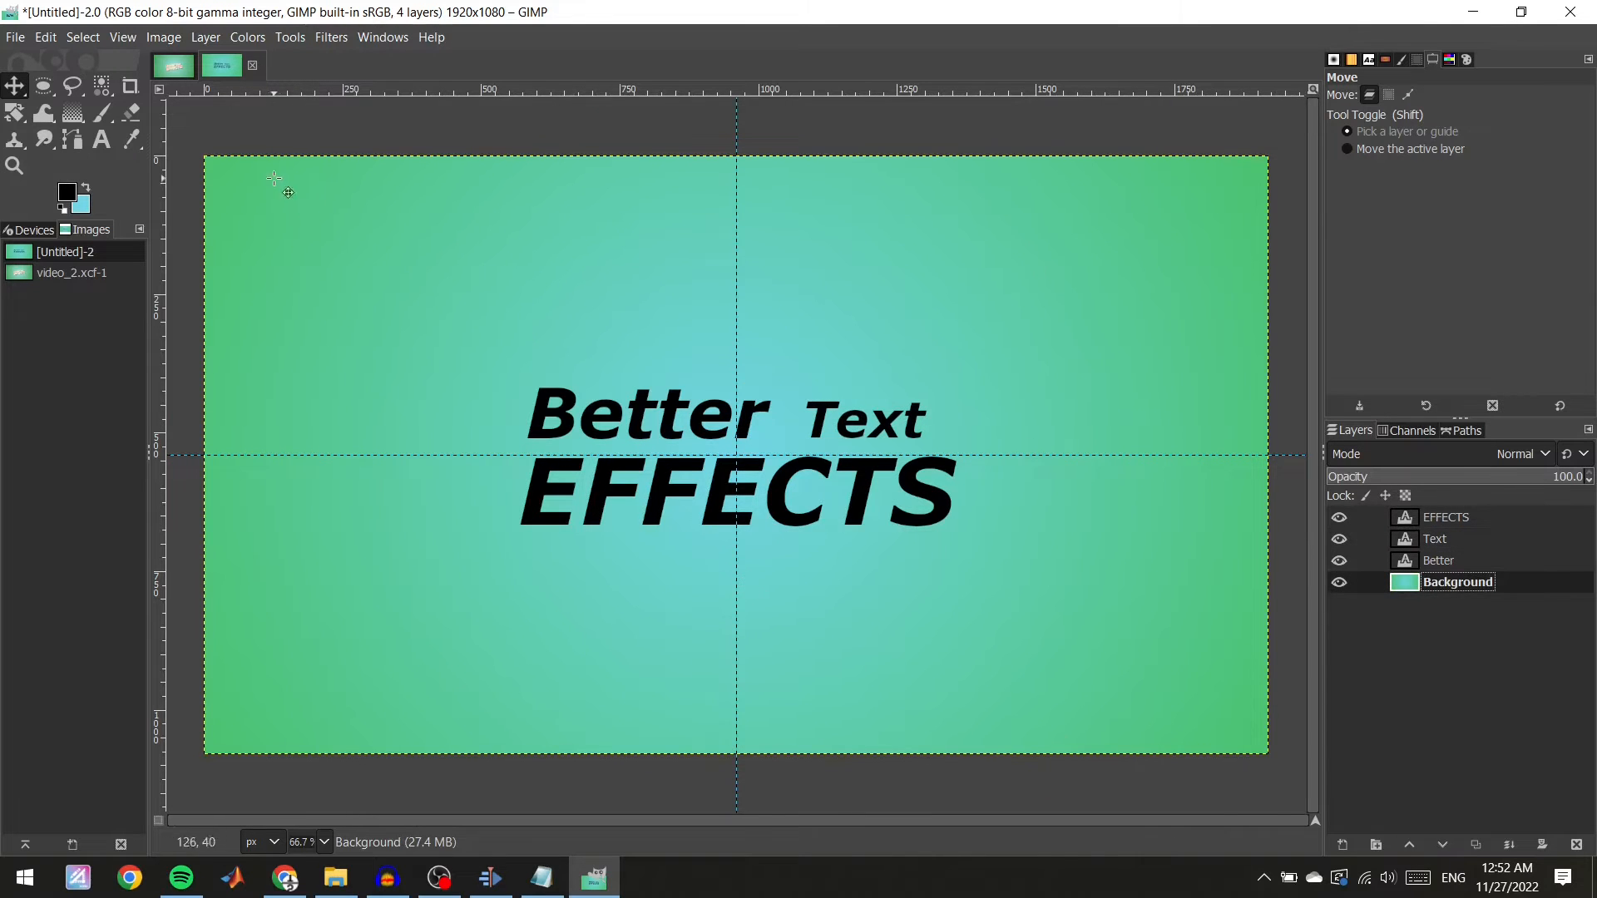
left_click(165, 73)
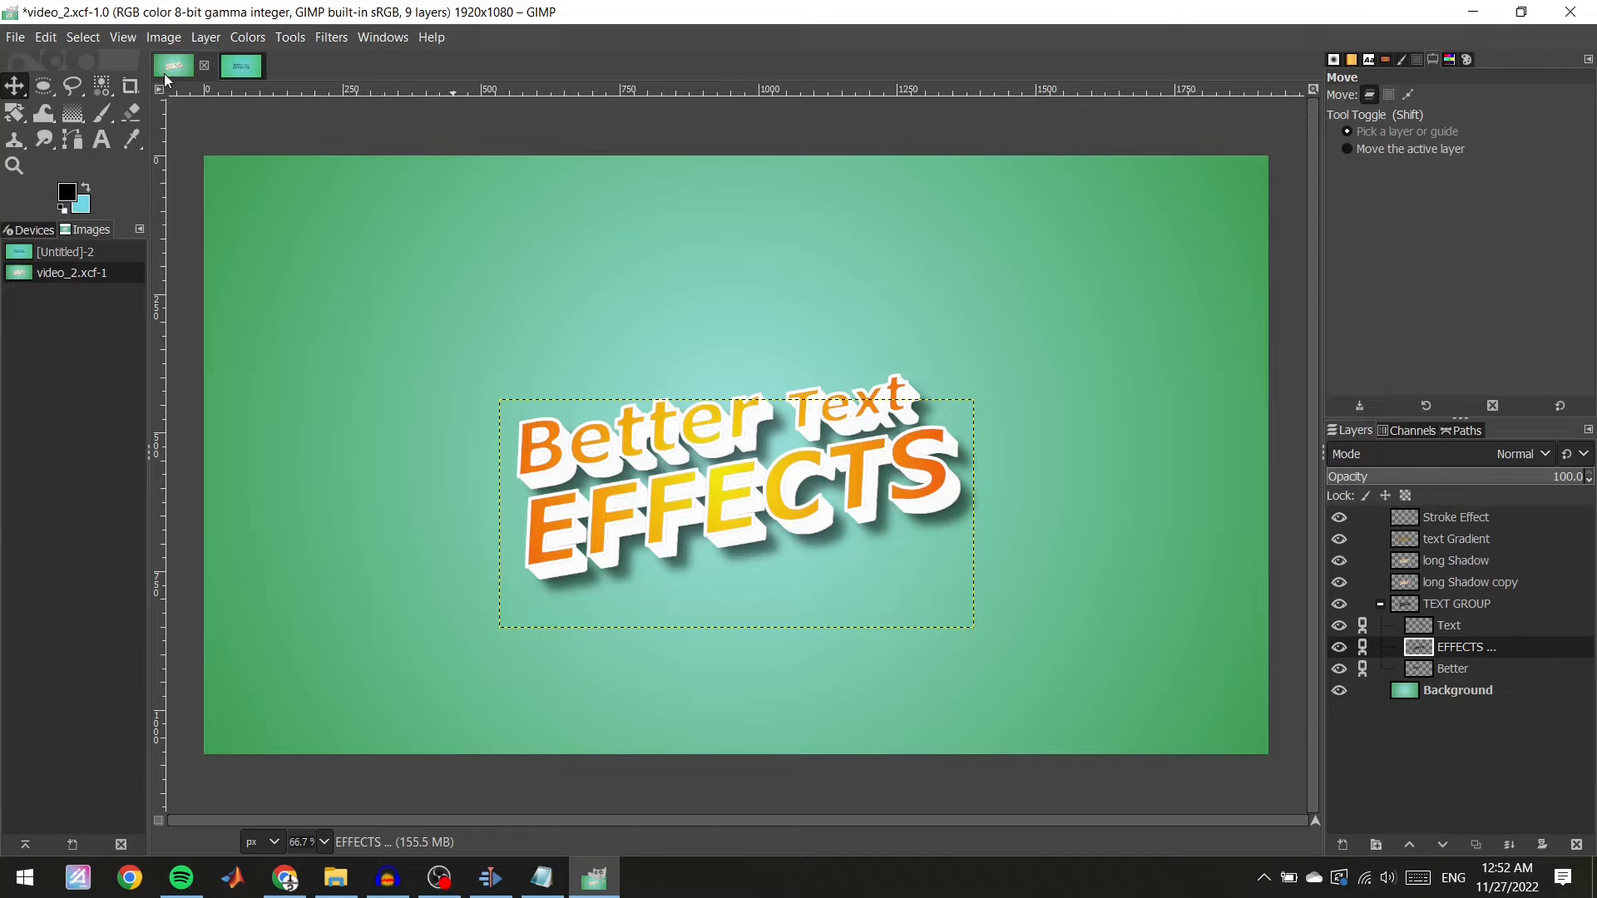
left_click(251, 70)
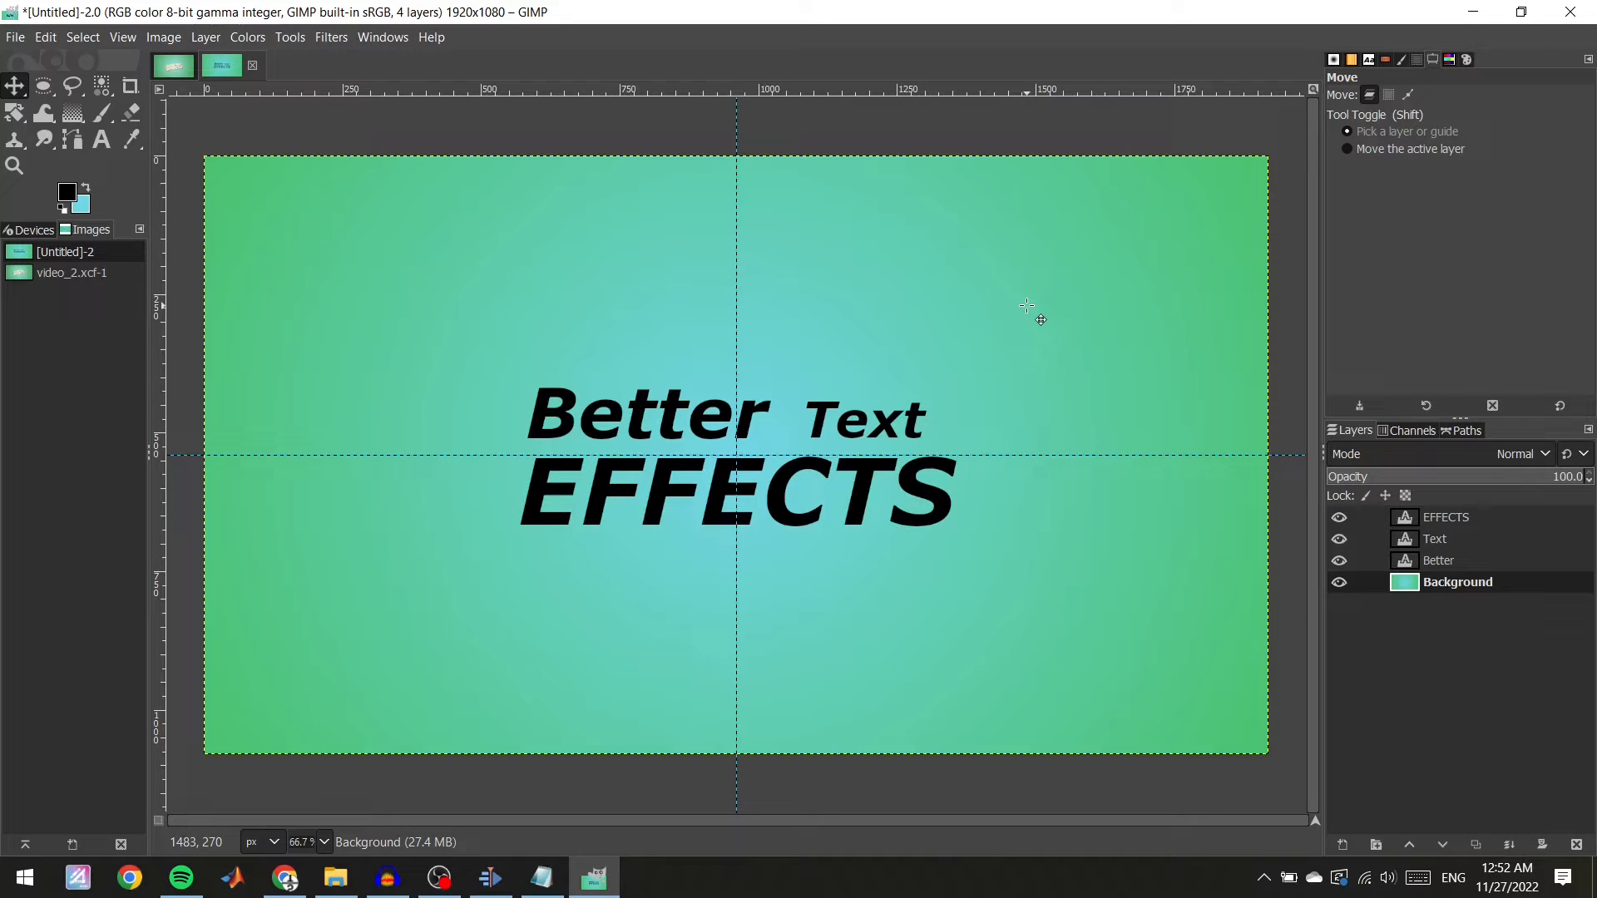
Create a new layer group and name it "TEXT GROUP".
left_click(16, 116)
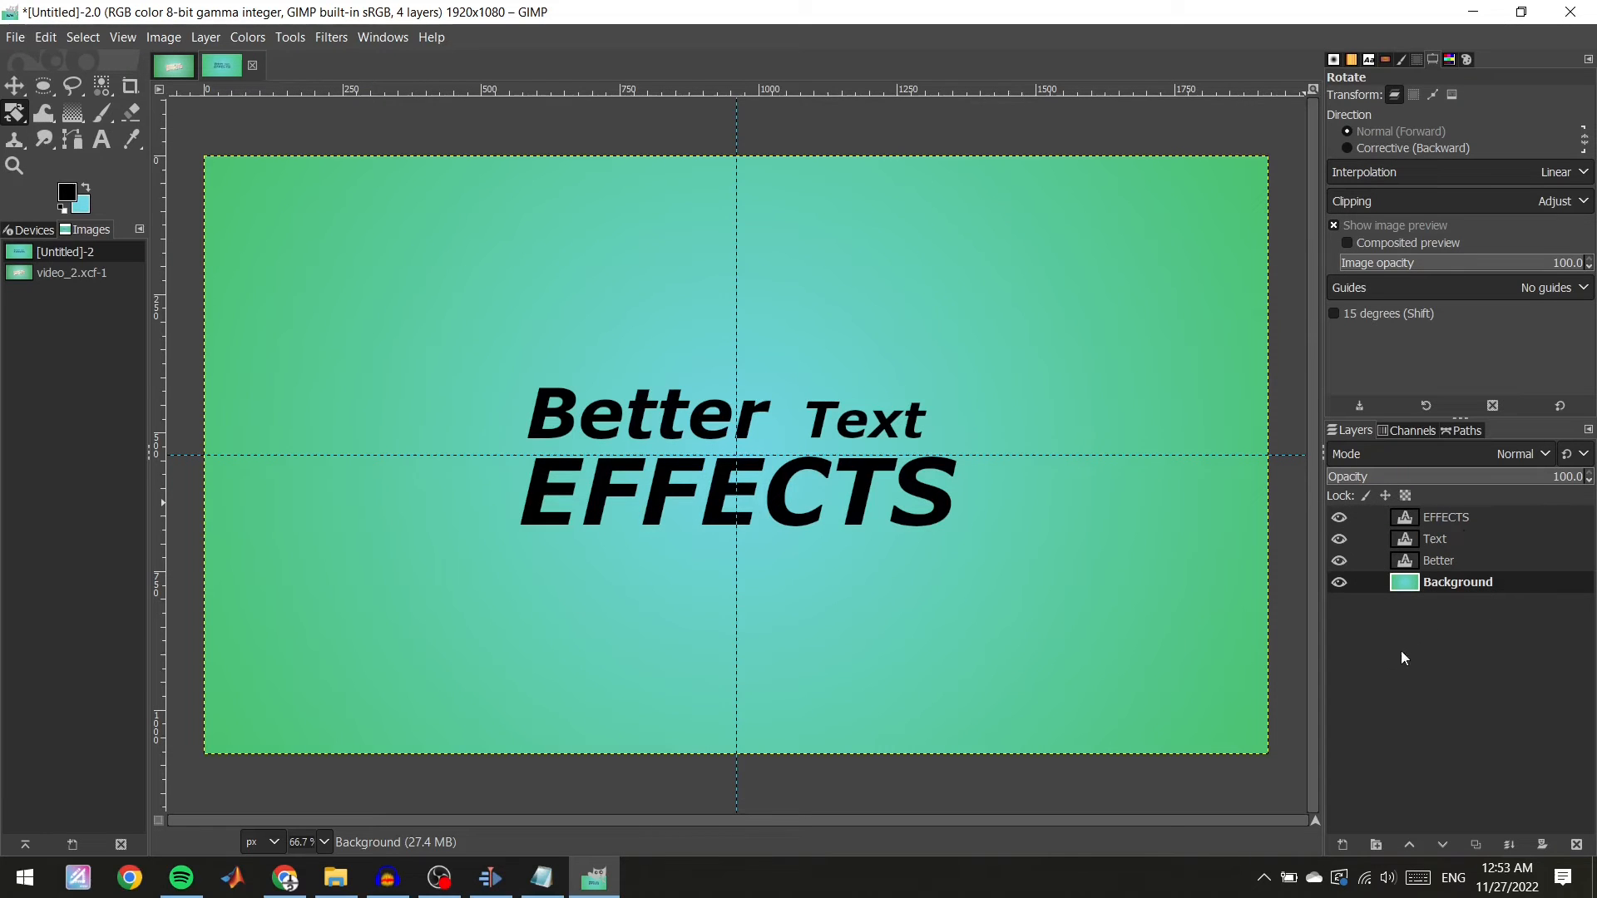
right_click(1377, 644)
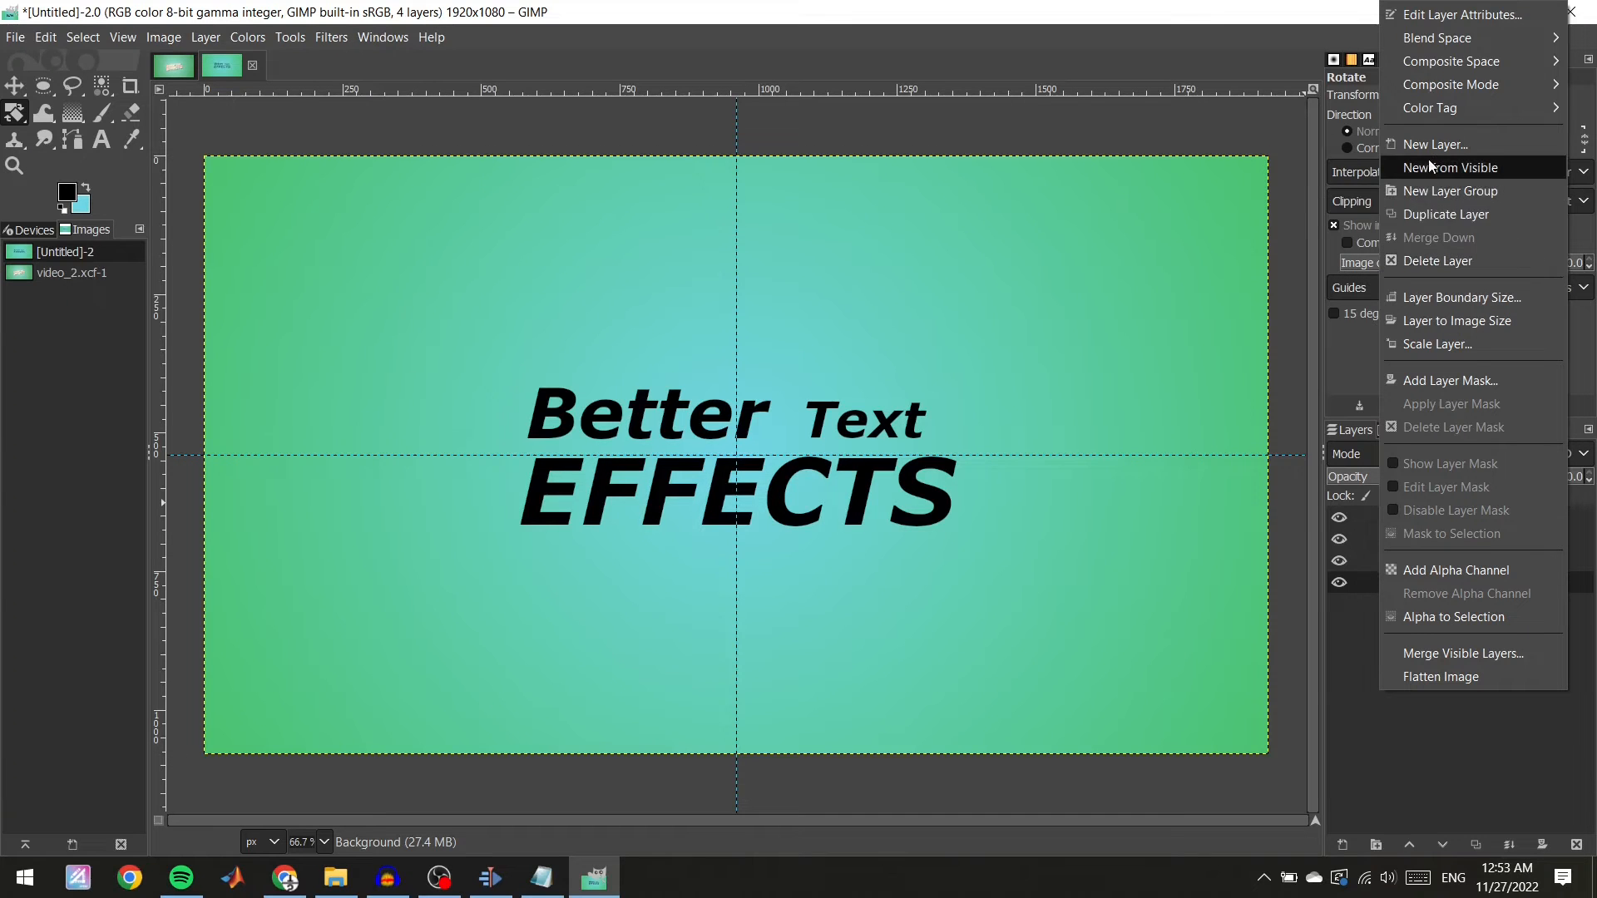
key("Escape")
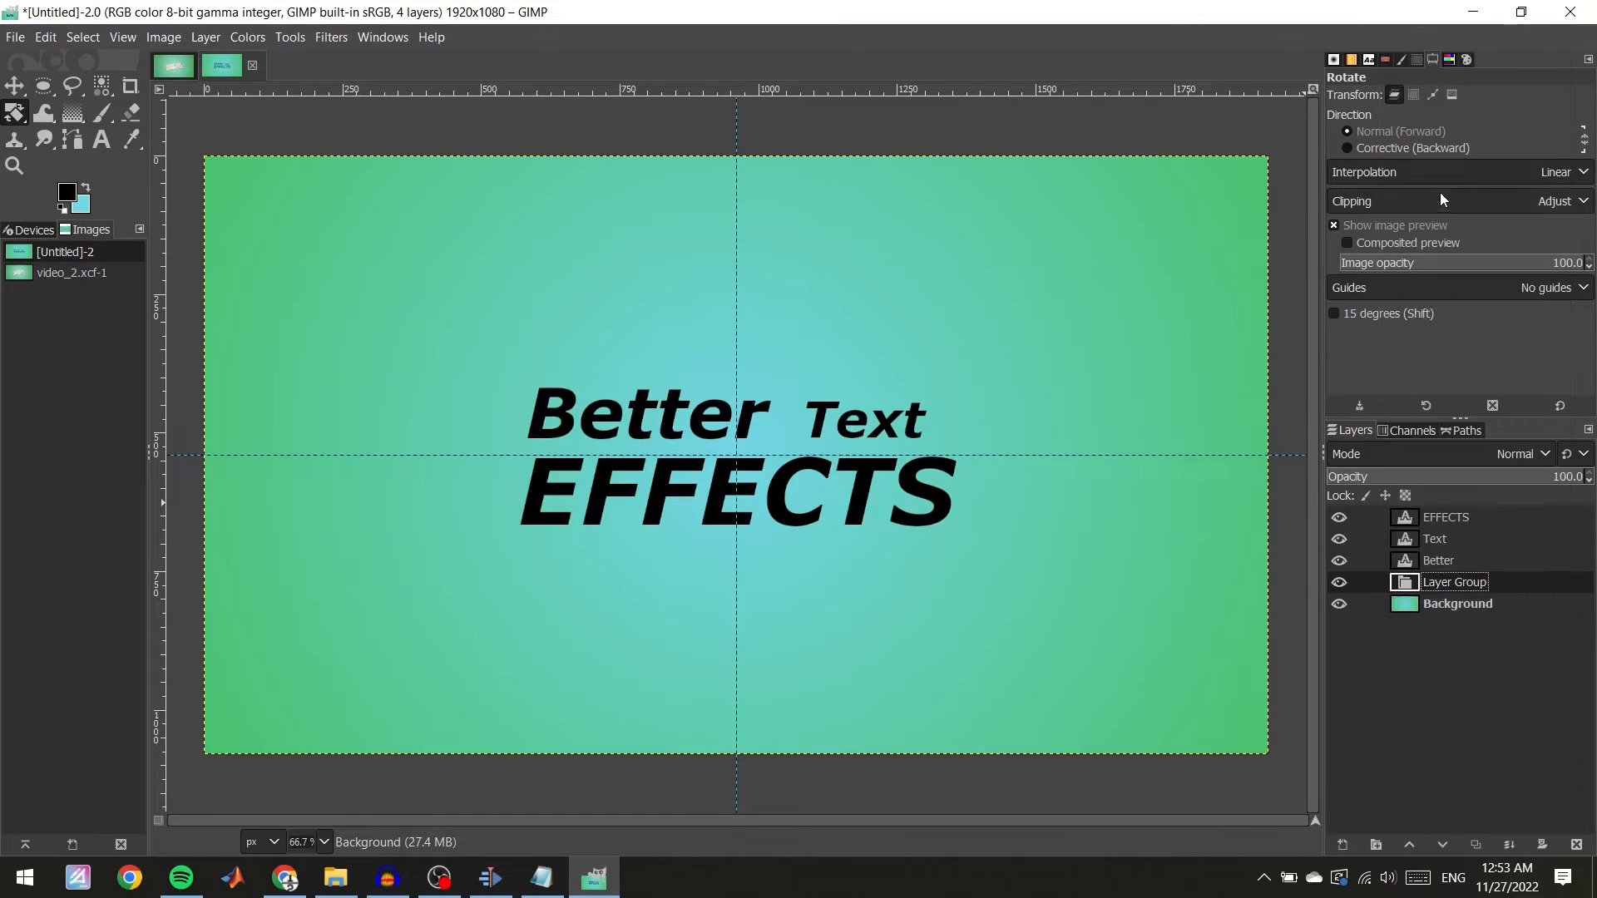
double_click(1455, 581)
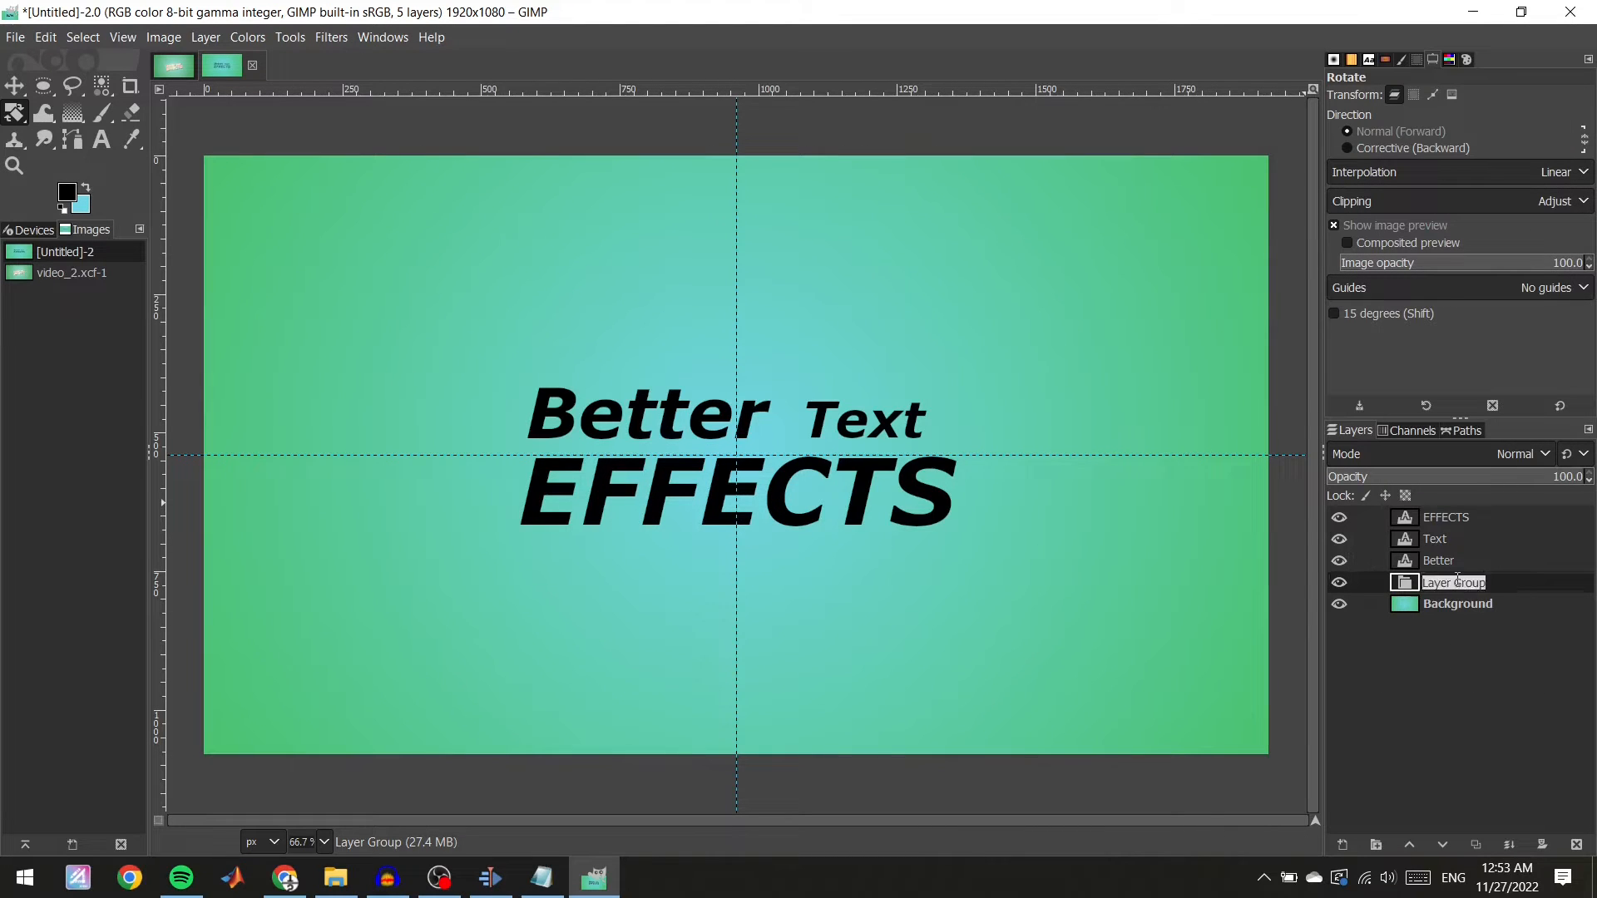
type("TEXT GROUPO")
key("BackSpace")
key("Return")
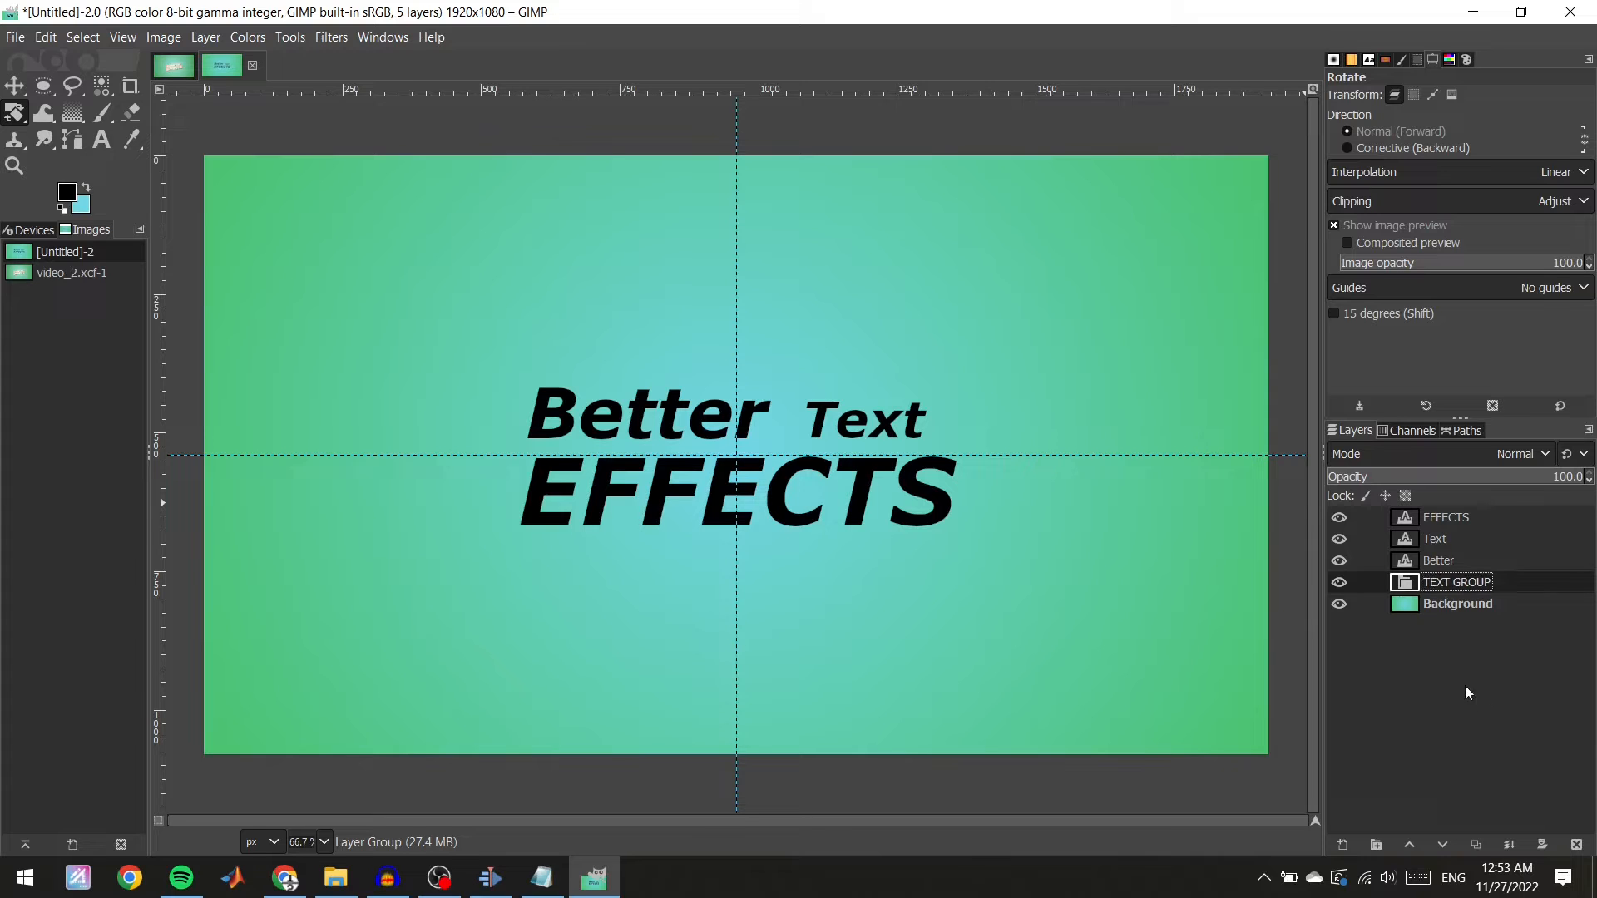
Move the EFFECTS, Text and Better layers into TEXT GROUP and link them together.
mouse_move(1445, 562)
left_mouse_down()
mouse_move(1451, 583)
mouse_move(1446, 566)
mouse_move(1467, 577)
mouse_move(1453, 574)
left_mouse_up()
left_click_drag(1449, 508, 1490, 550)
left_click(1368, 580)
left_click(1369, 559)
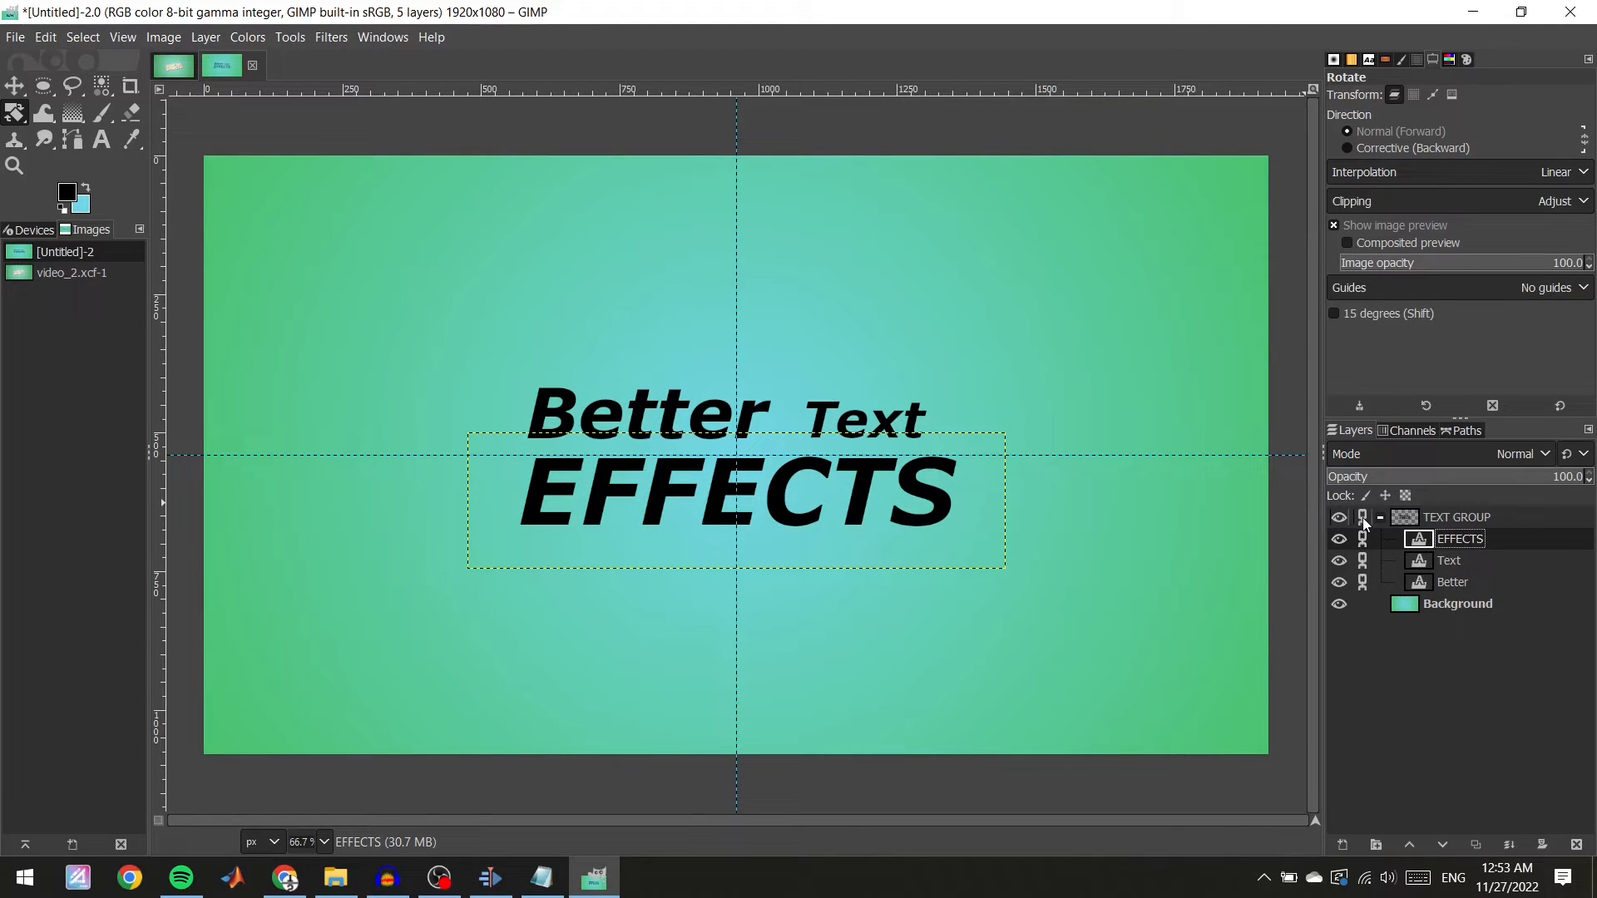
left_click(1363, 517)
Rotate the linked text layers by -10 degrees with the Rotate tool.
left_click(14, 113)
left_click(737, 572)
left_click_drag(1145, 146, 1014, 147)
type("-10")
key("Return")
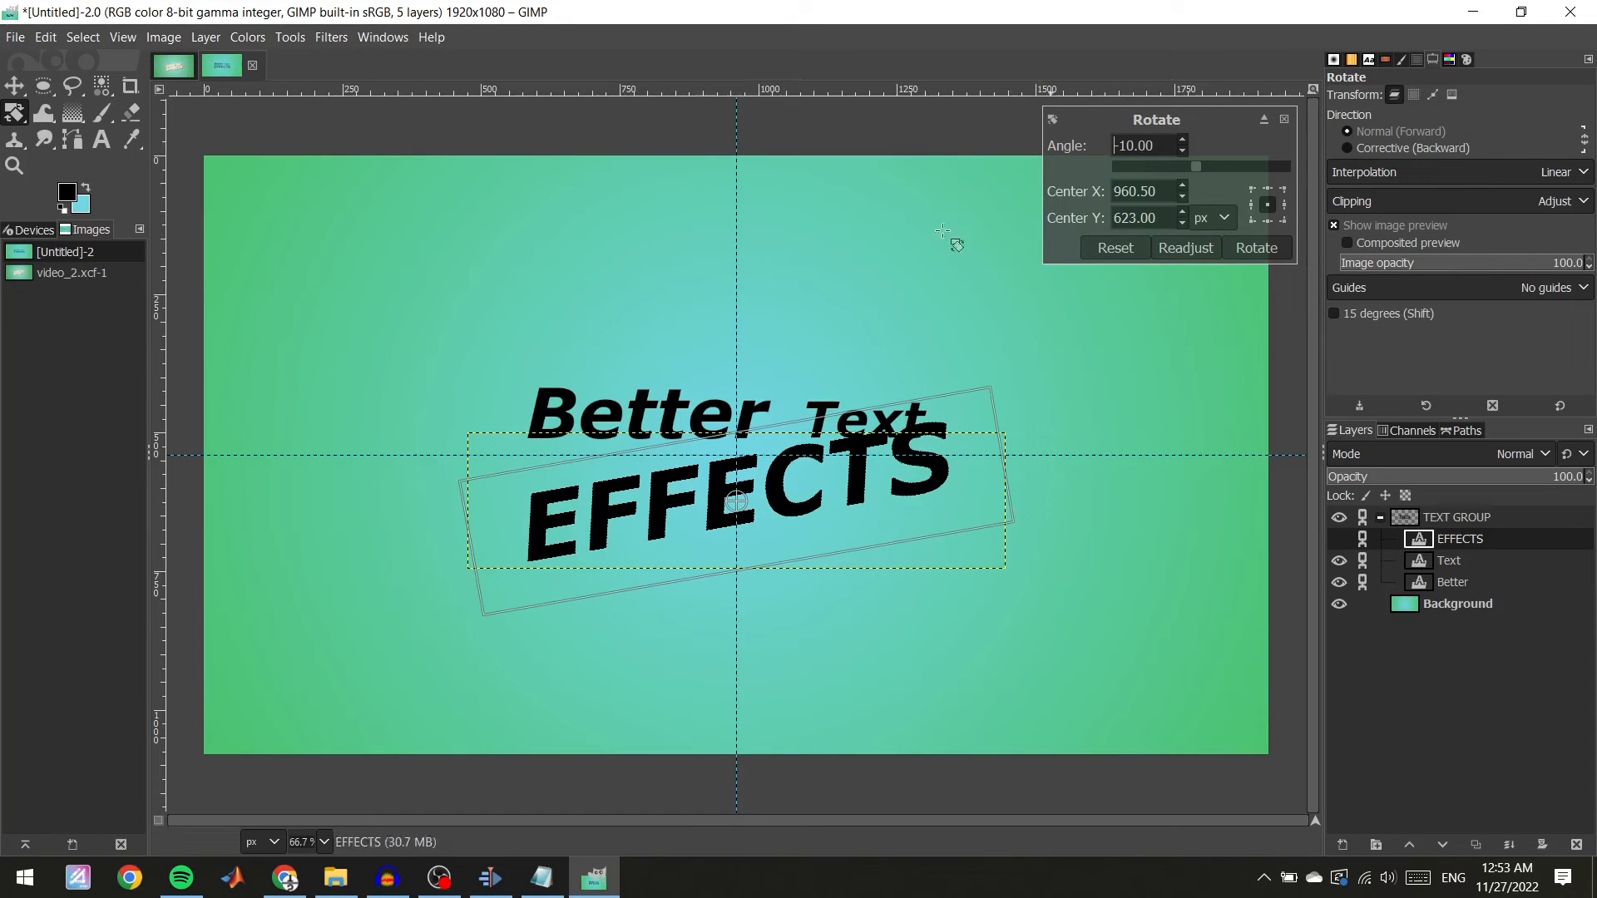
left_click(1254, 248)
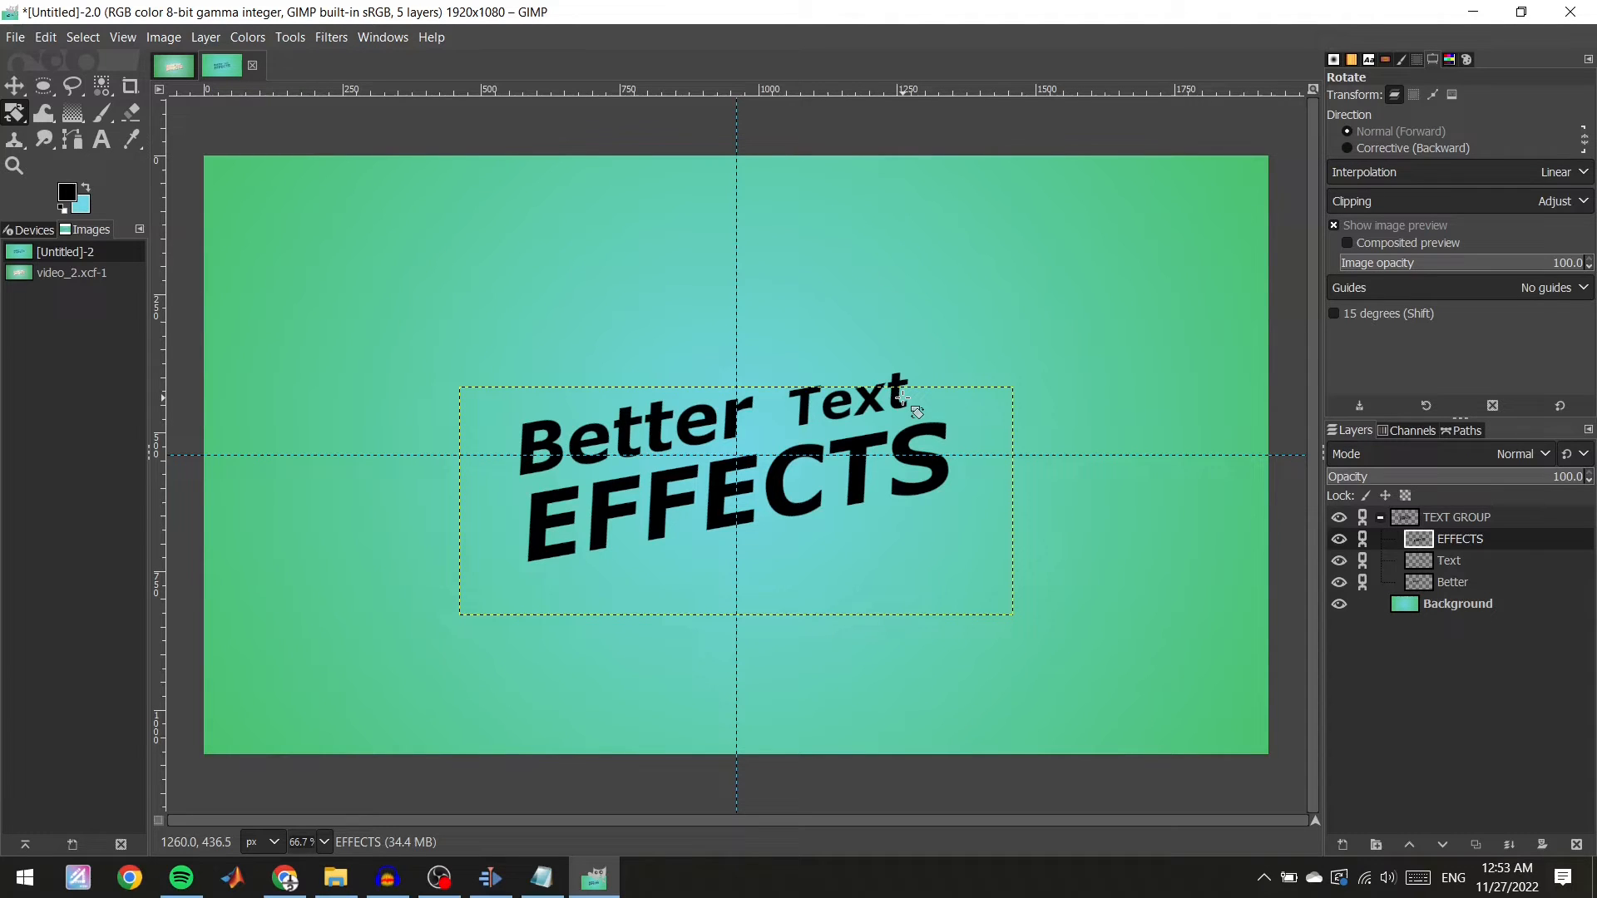
After checking the reference, select the outlines of all three text layers and save that selection as a path.
left_click(173, 65)
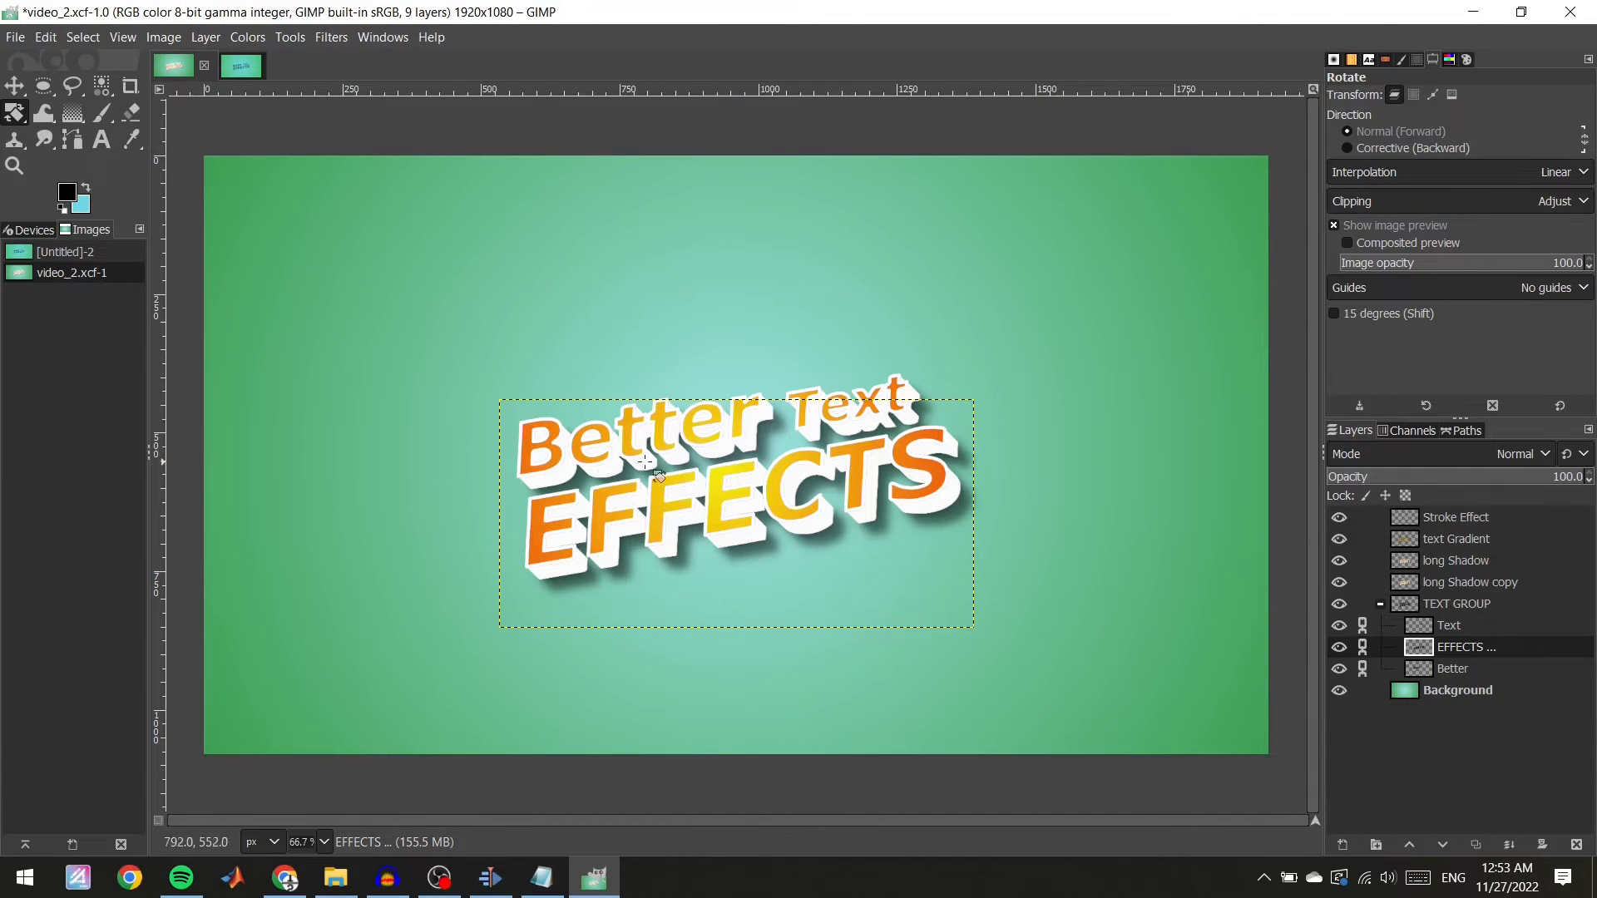
left_click(249, 67)
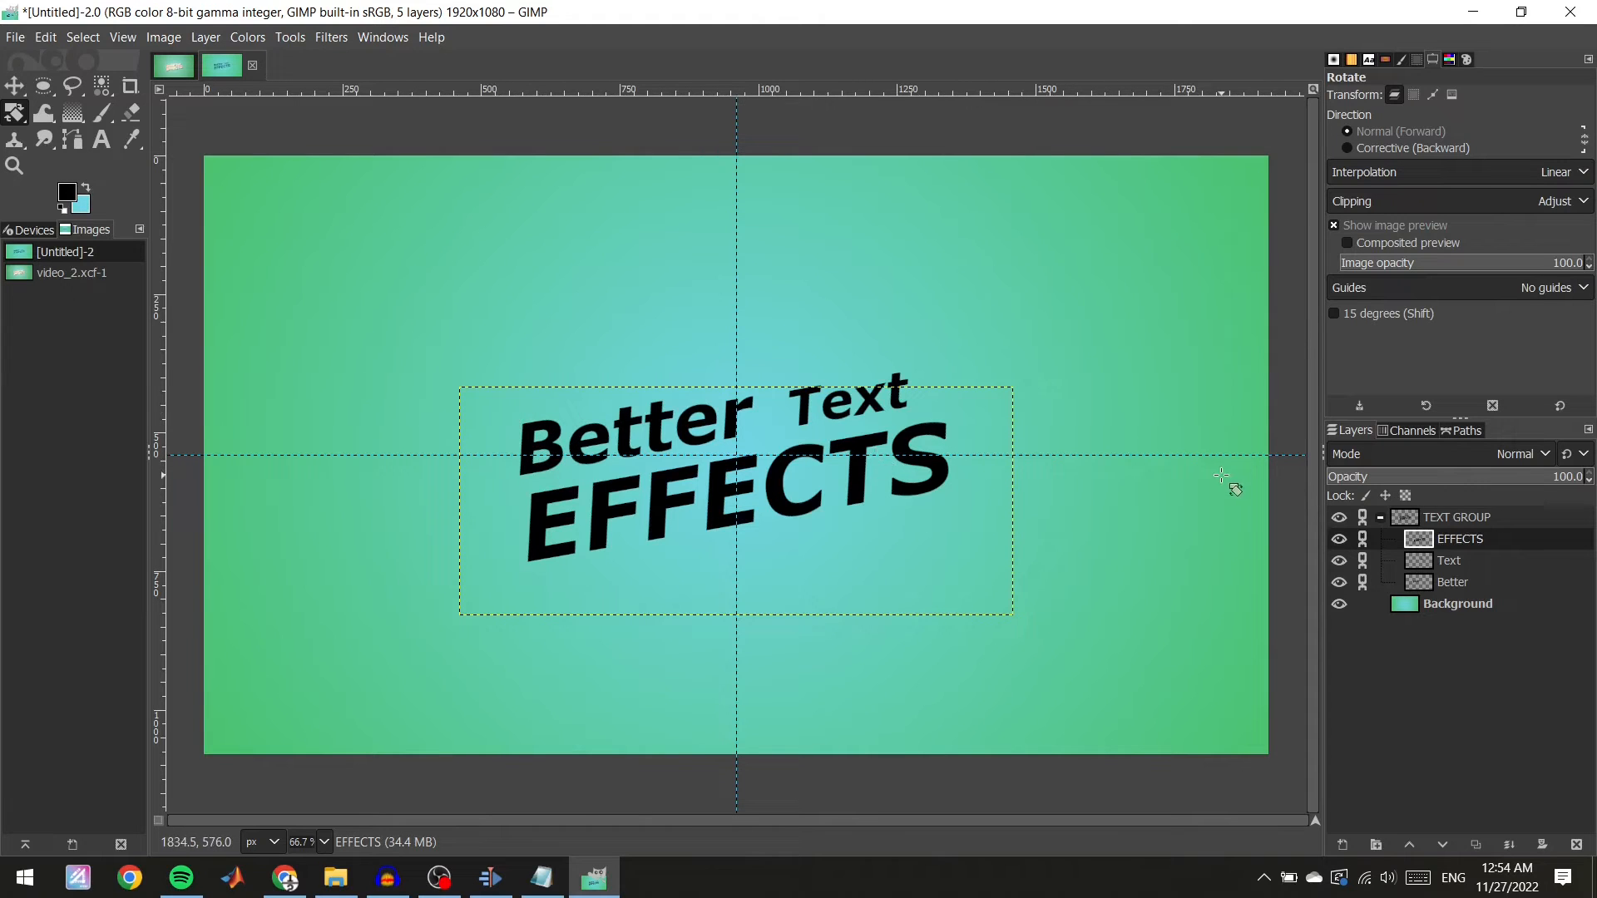
key("shift")
left_click(1461, 542)
left_click(1417, 543, "alt")
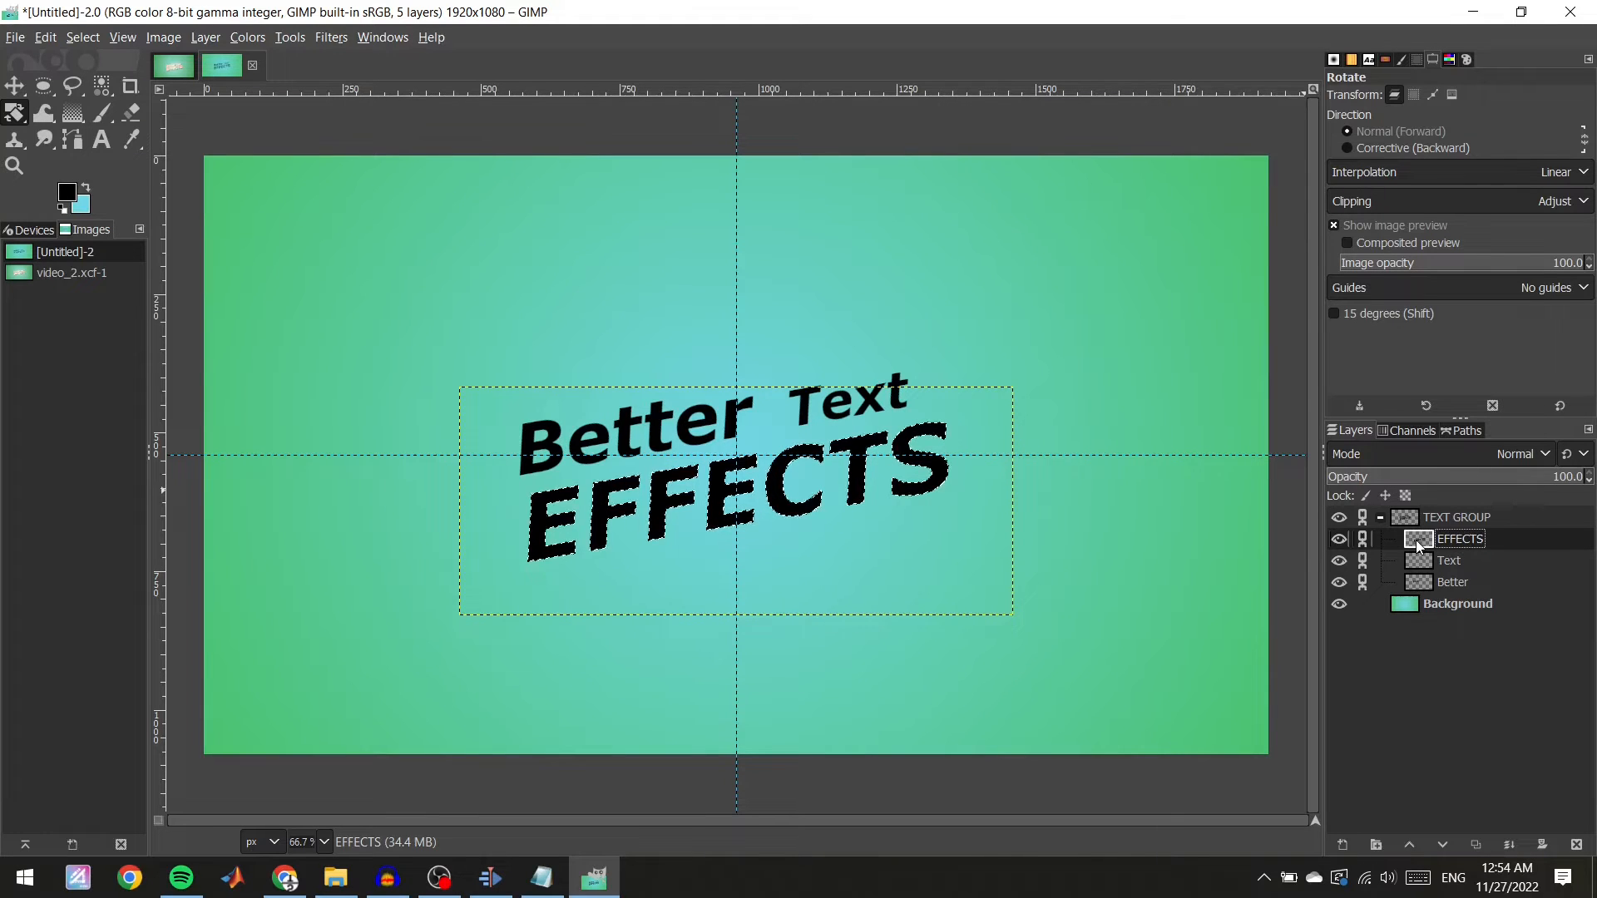
left_click(1427, 581, "alt+shift")
left_click(1461, 432)
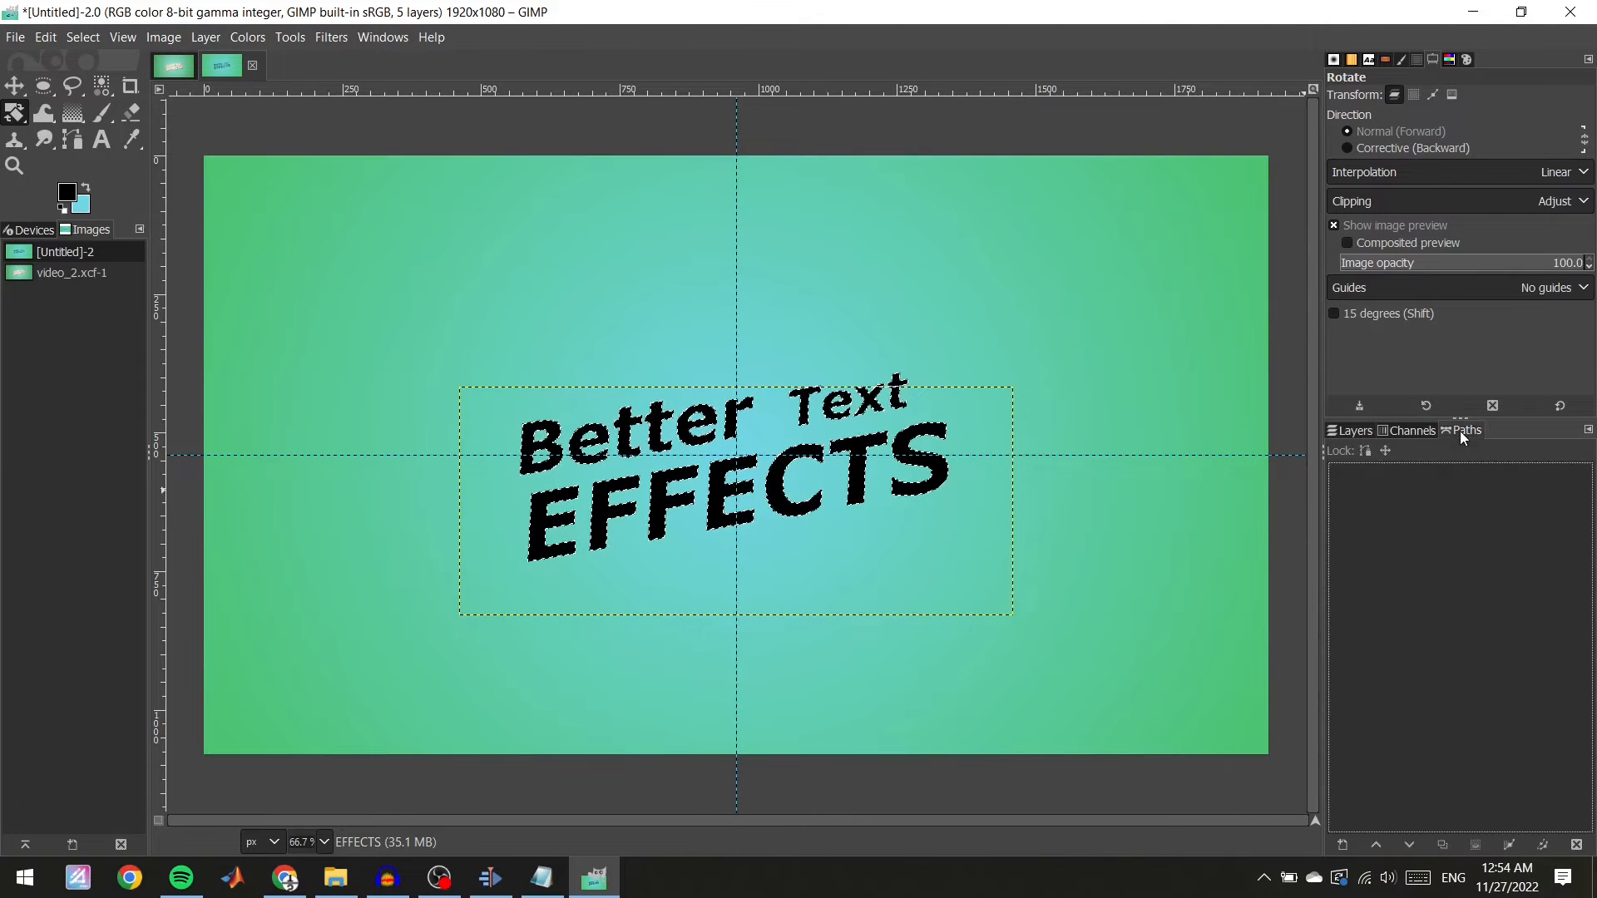
left_click(1509, 844)
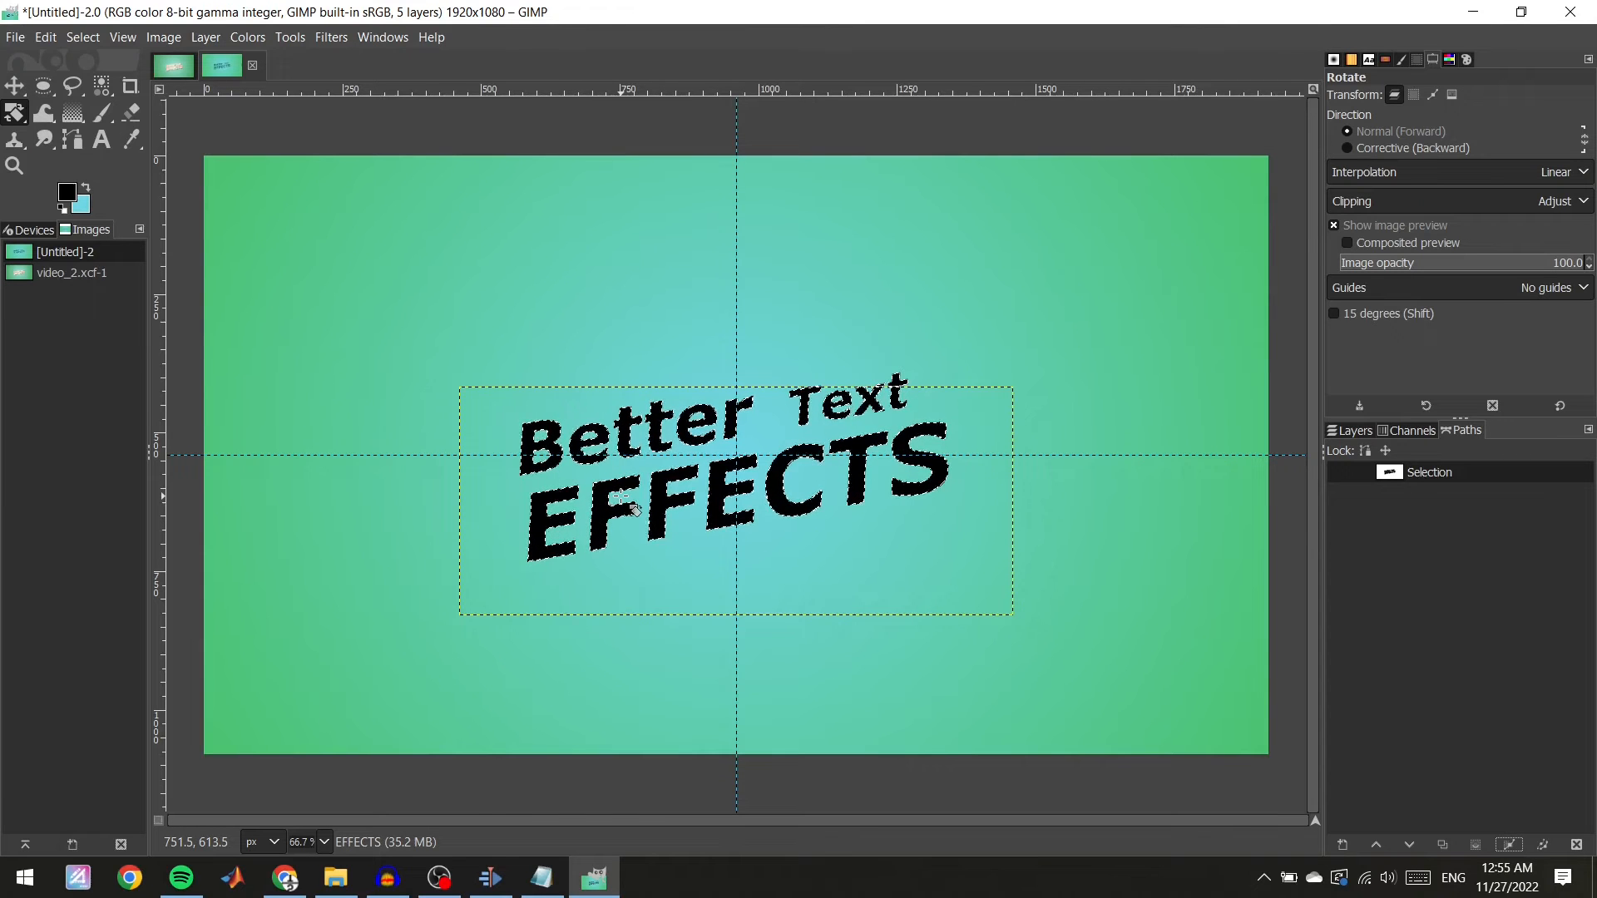
key("ctrl+shift+a")
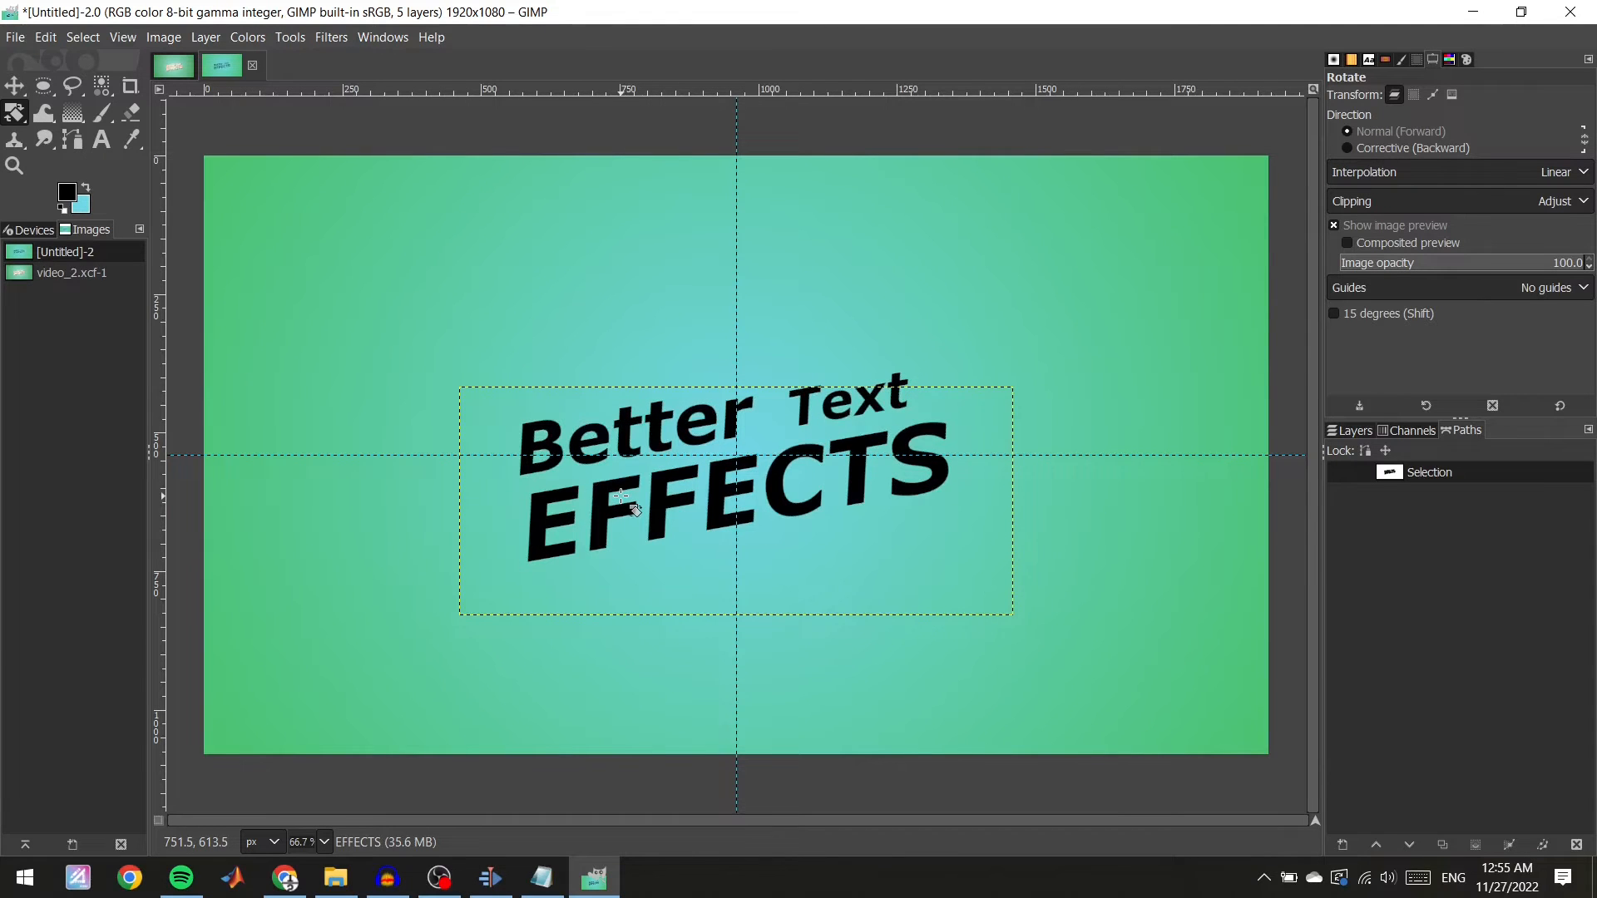
left_click(1474, 845)
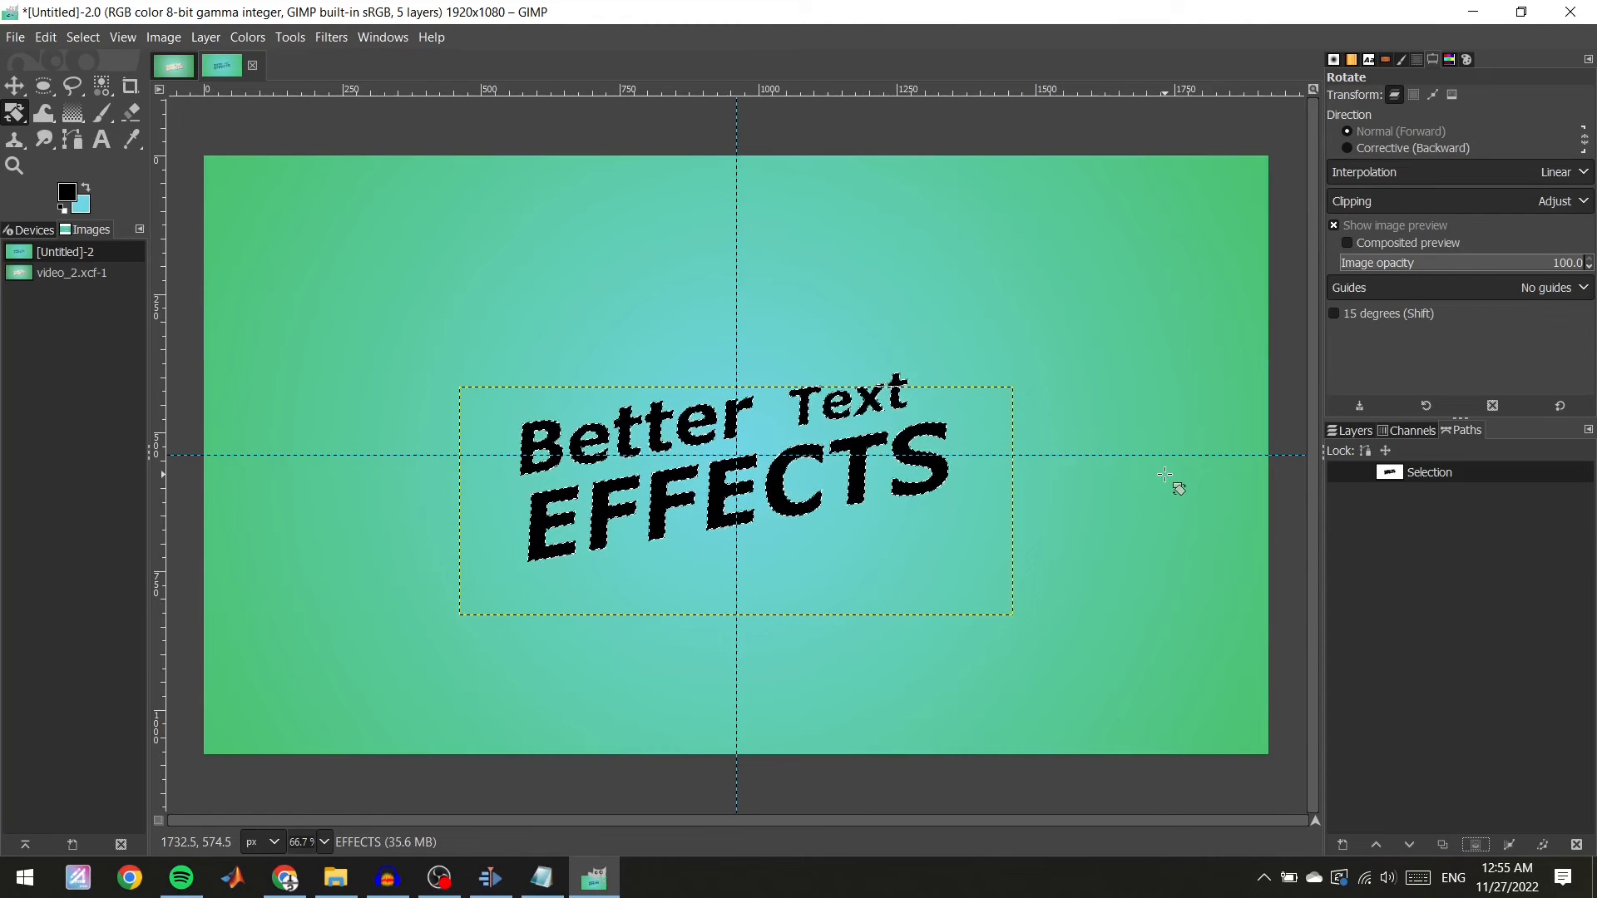
left_click(1346, 430)
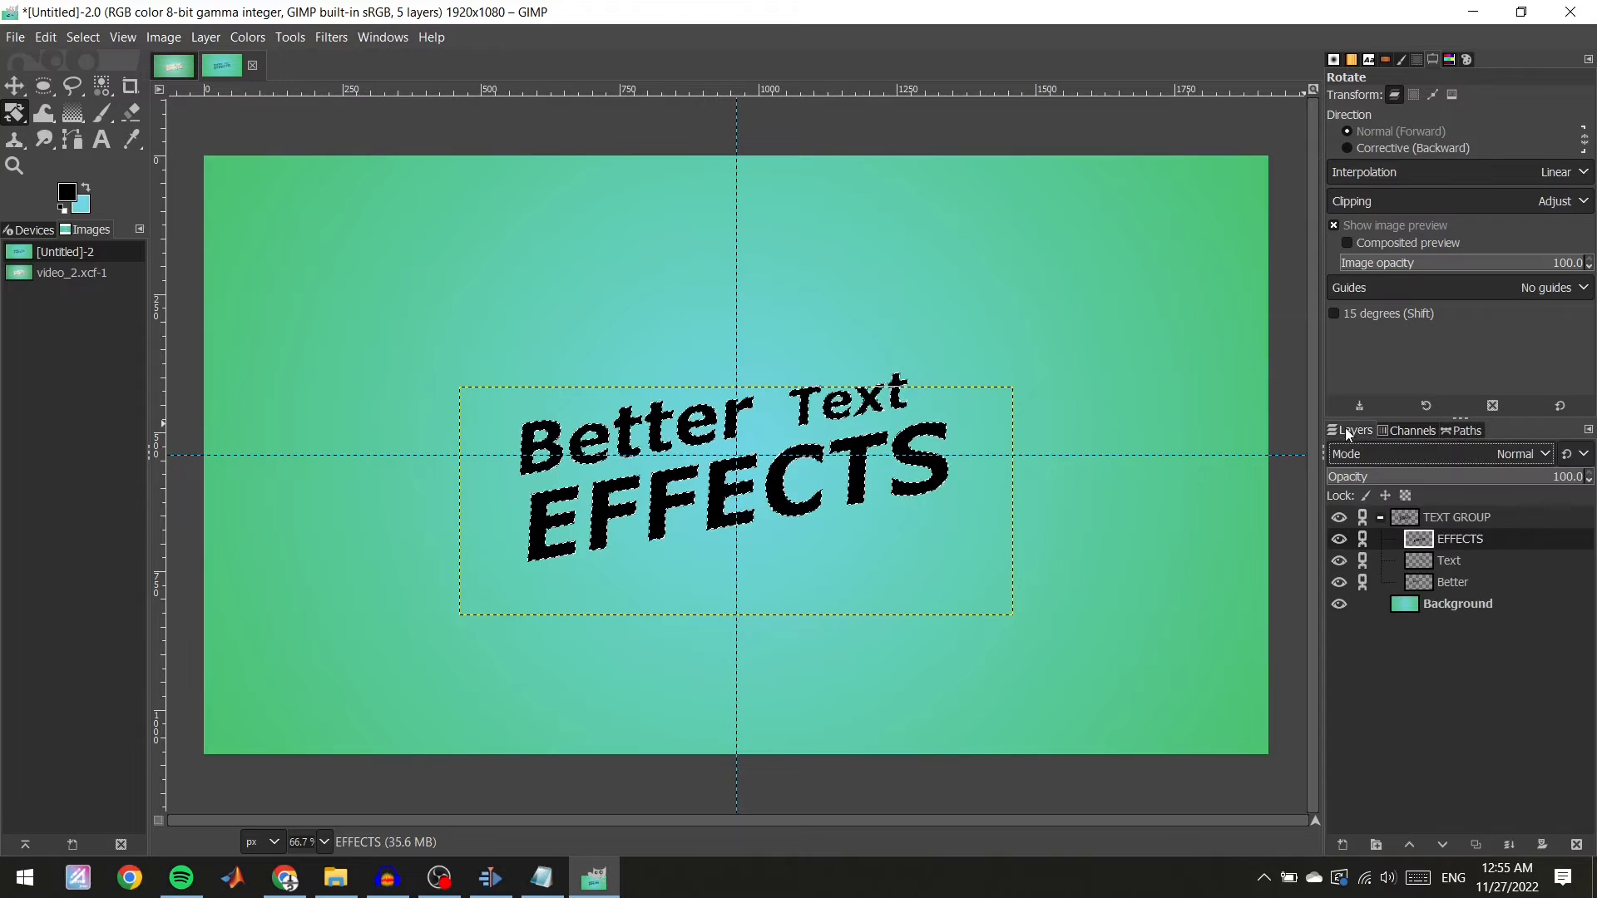
Add a new transparent layer named "Text Gradient".
right_click(1447, 694)
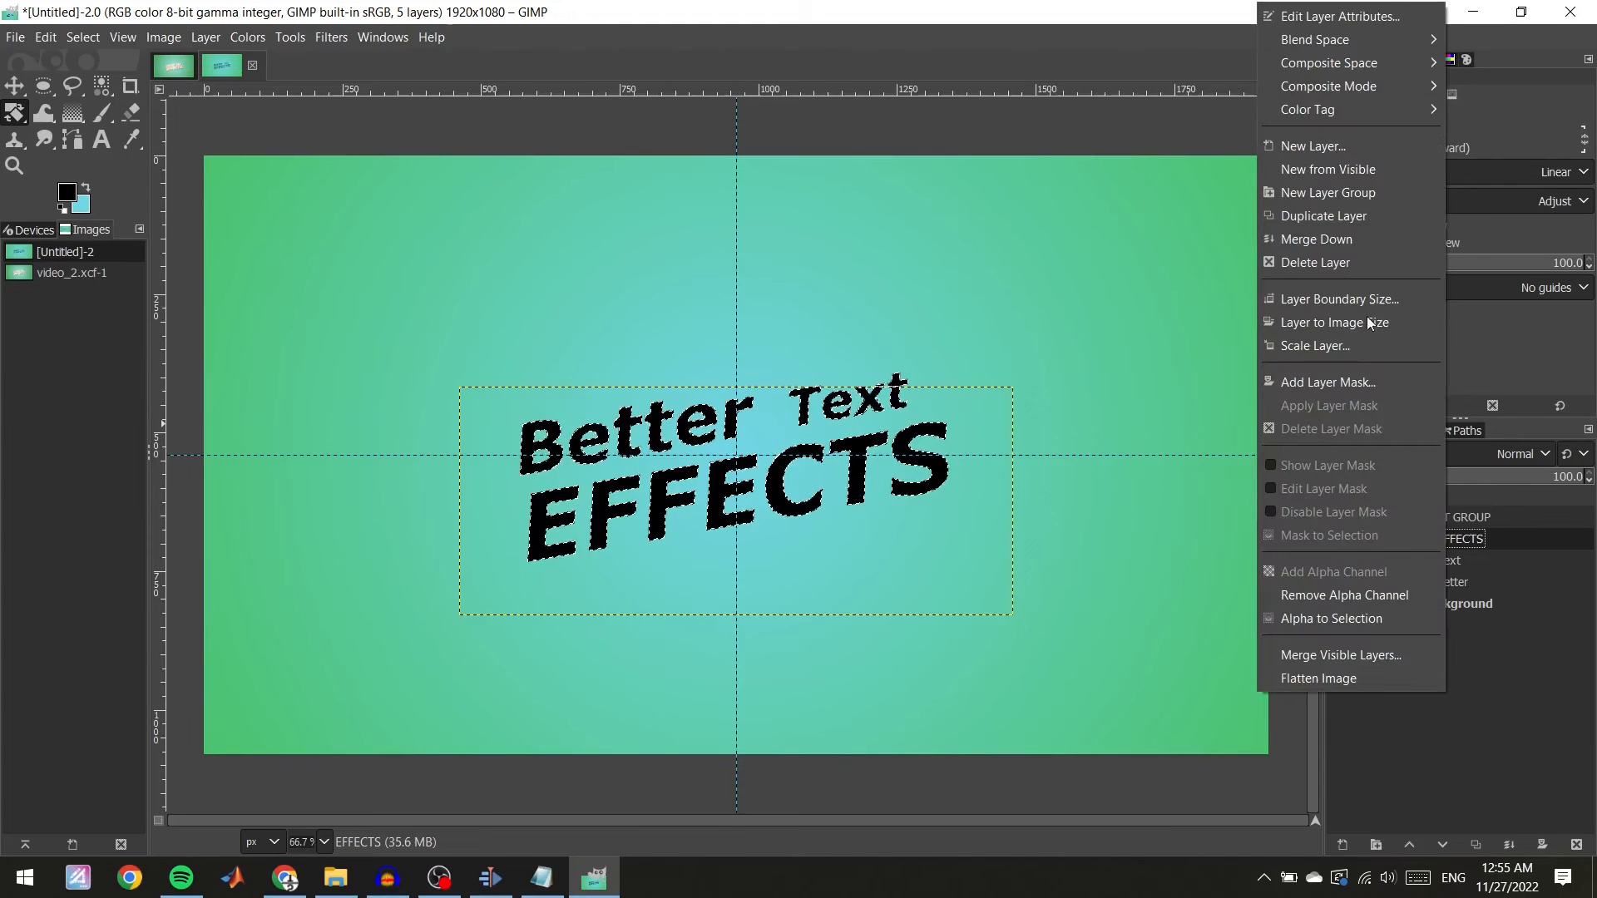
left_click(1333, 145)
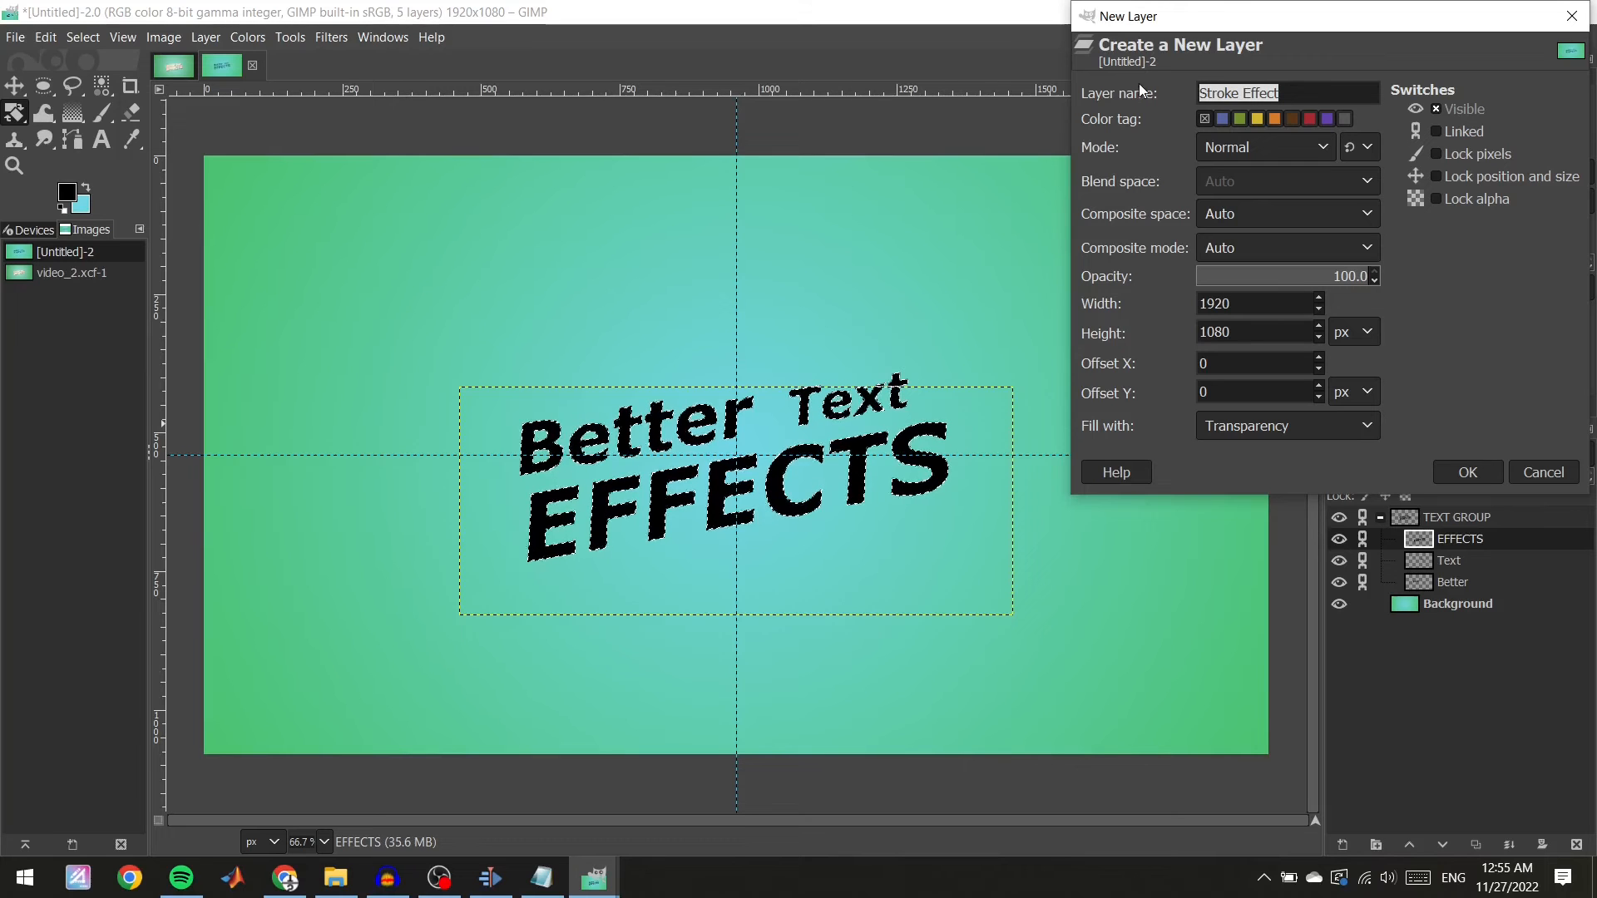
type("T")
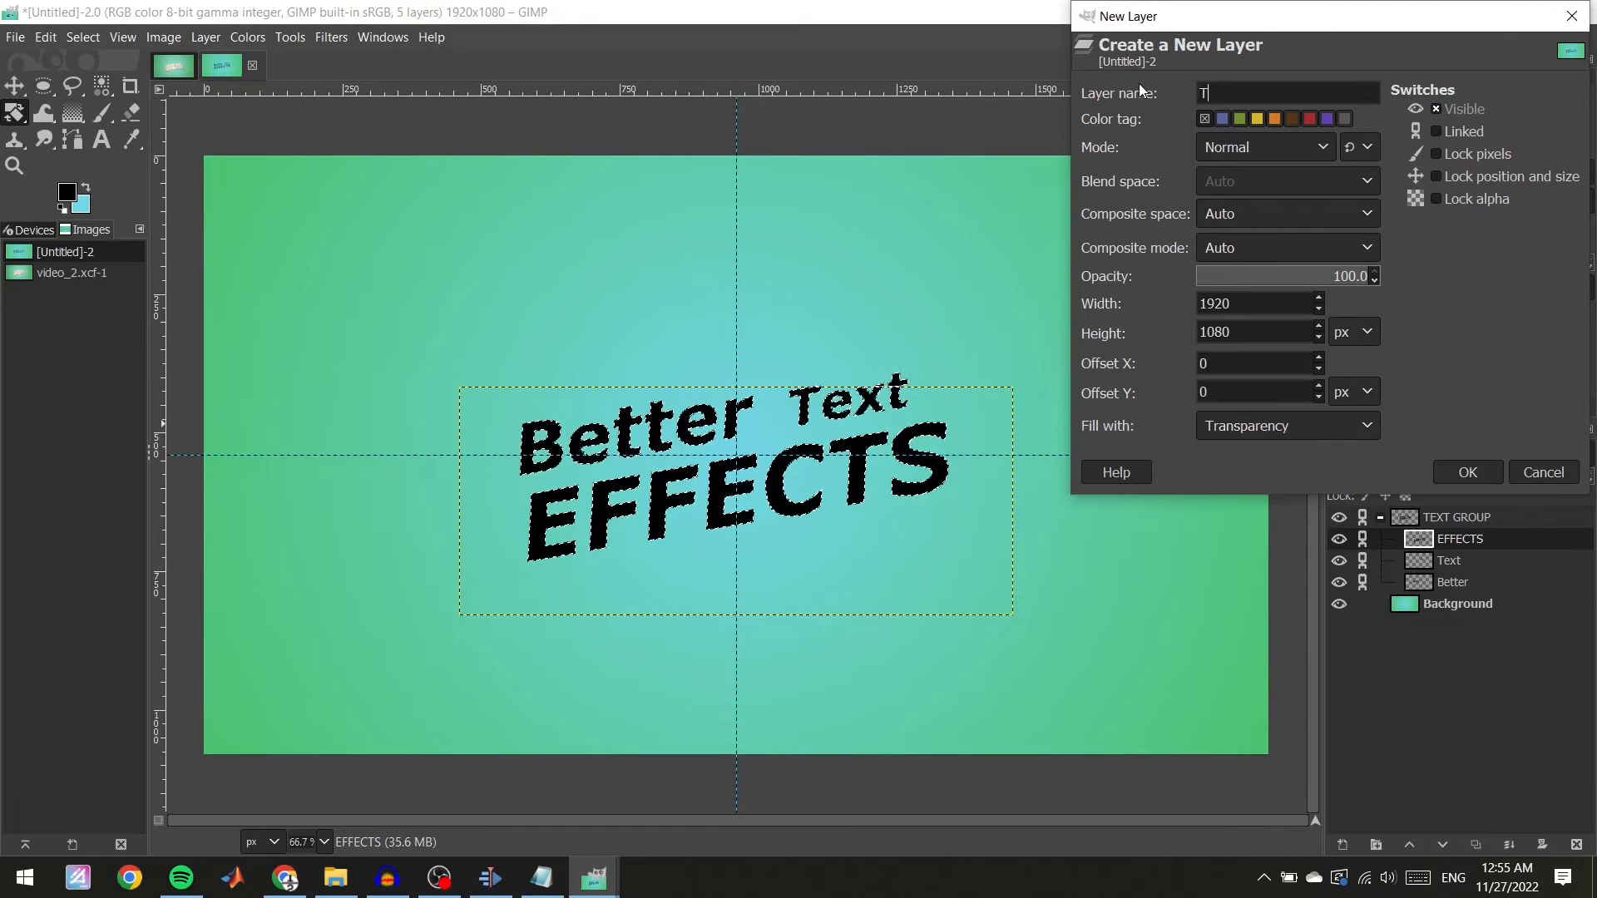
type("ext G")
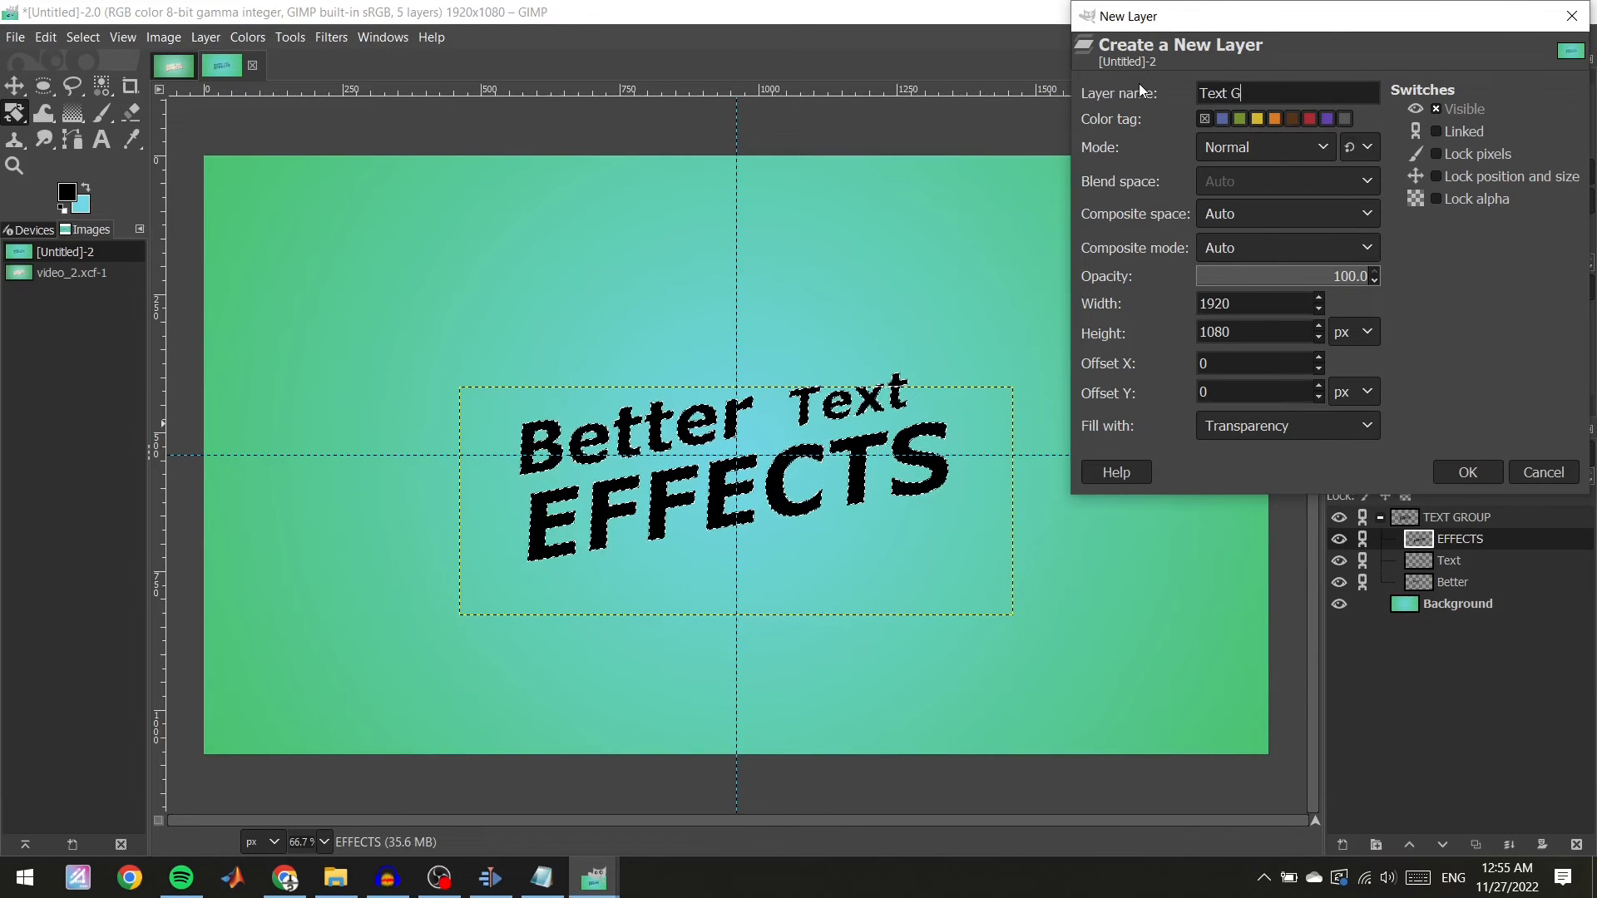
type("radient")
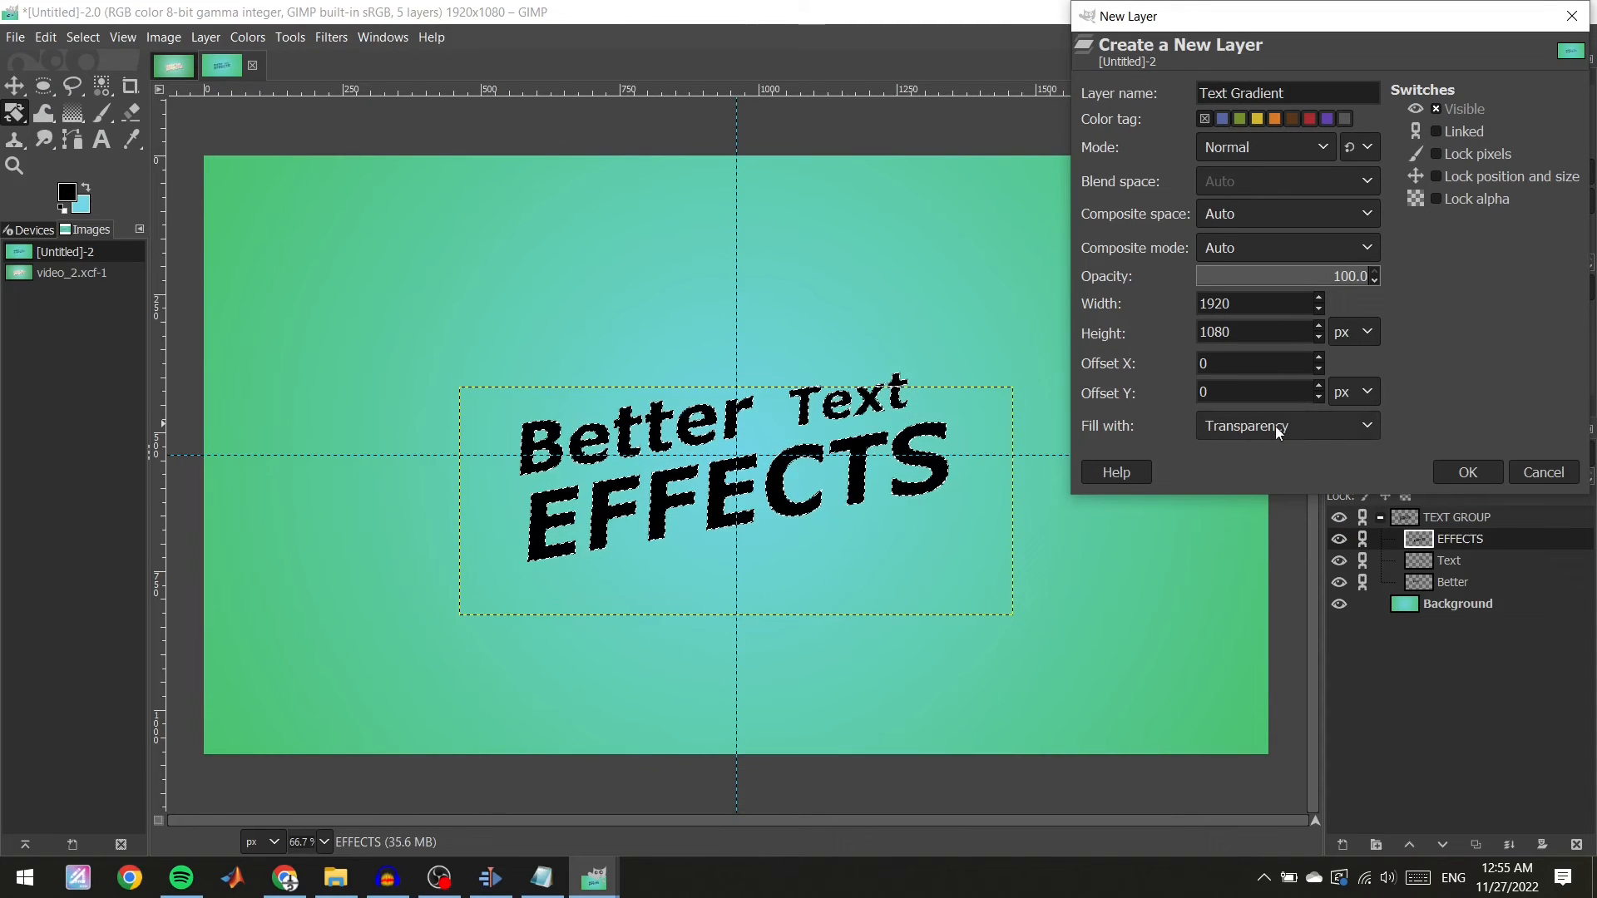
left_click(1470, 472)
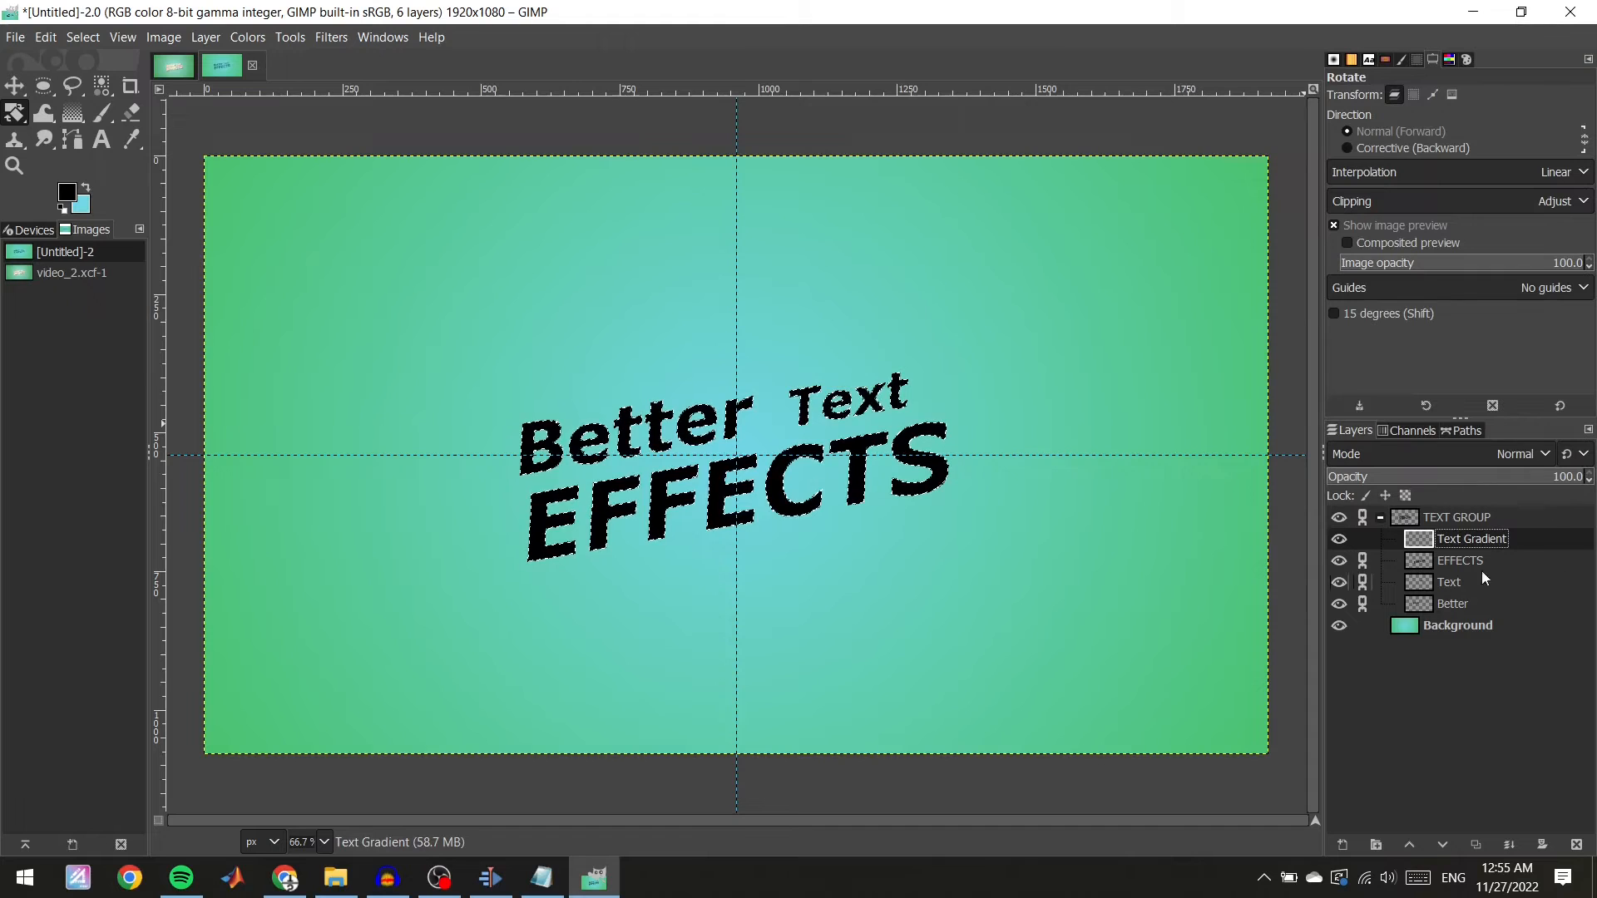
Place the "Text Gradient" layer outside TEXT GROUP, directly above the Background layer.
left_click_drag(1435, 540, 1437, 628)
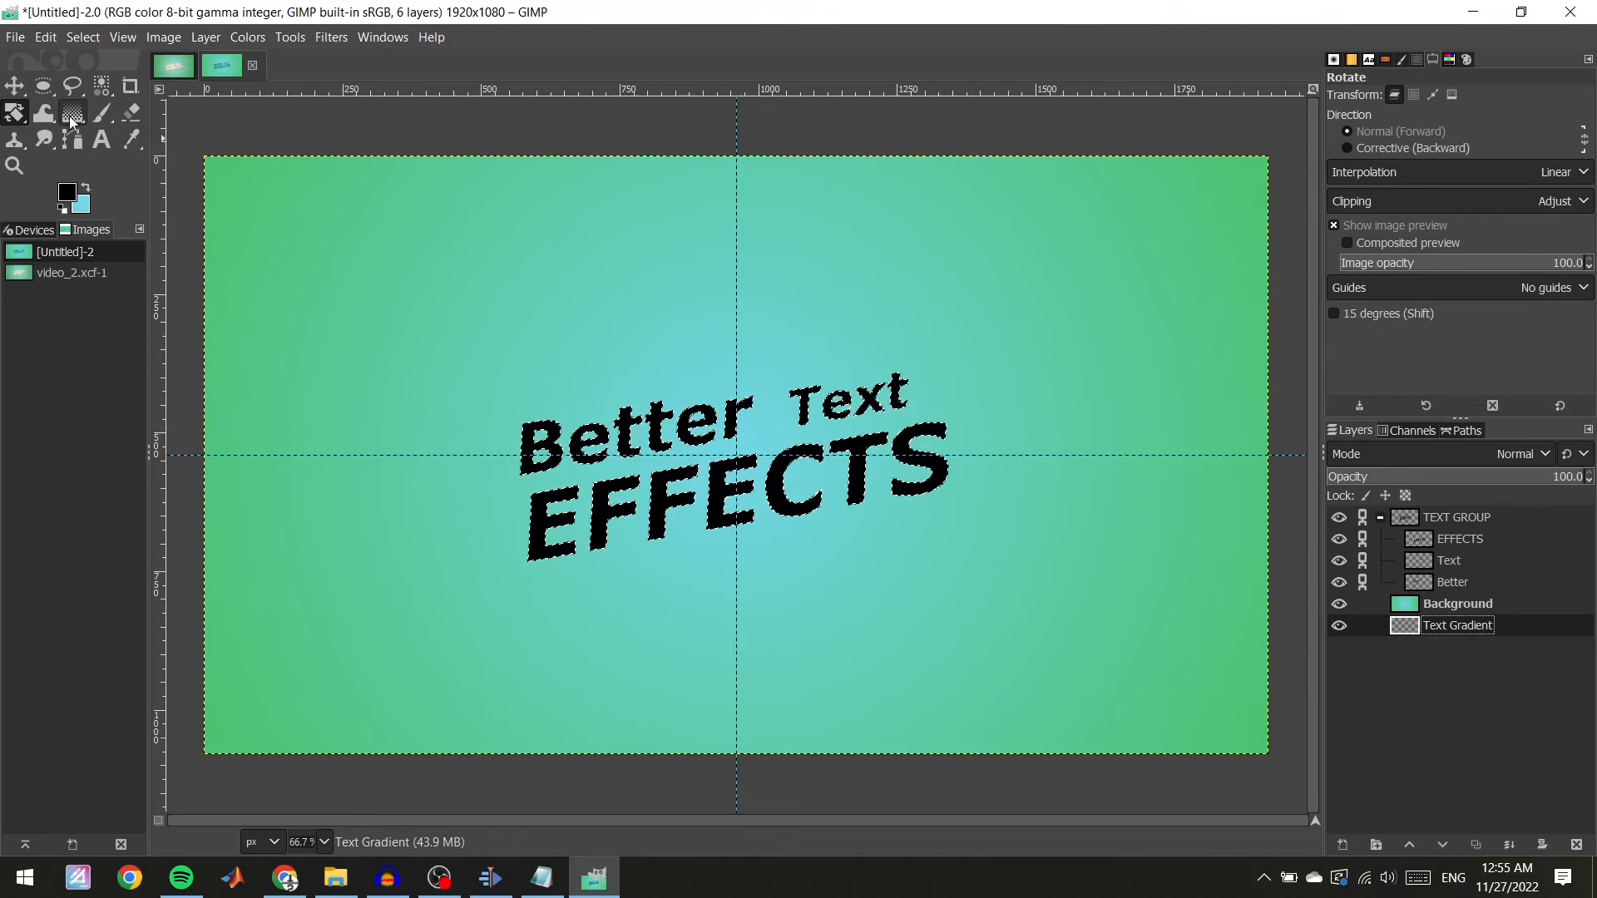
left_click_drag(1479, 634, 1512, 593)
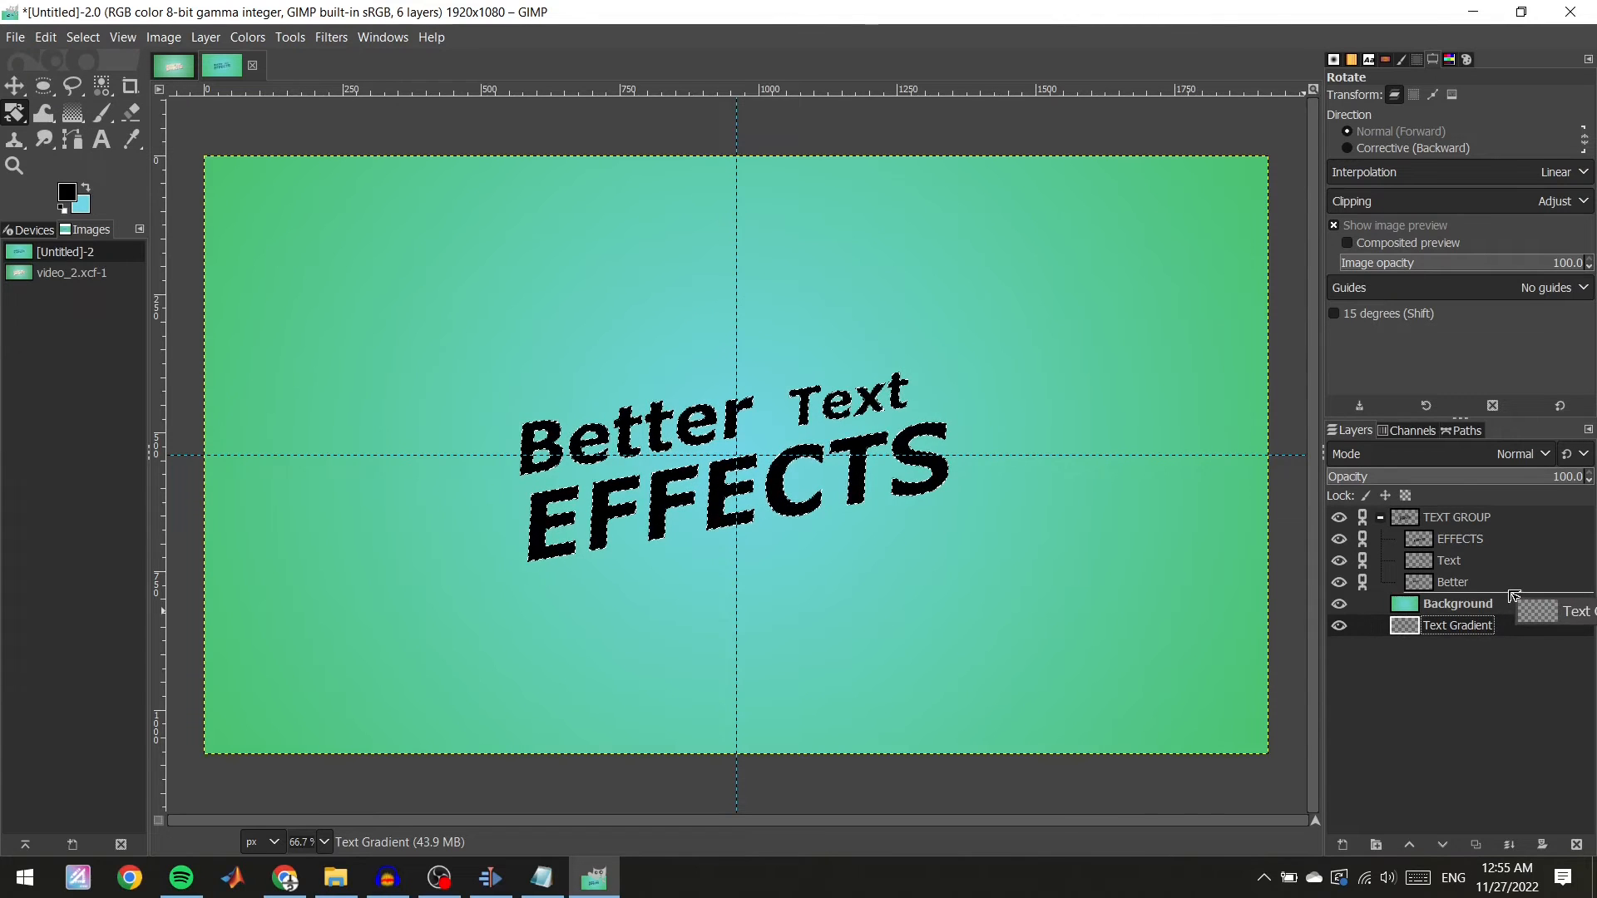
left_click(1382, 517)
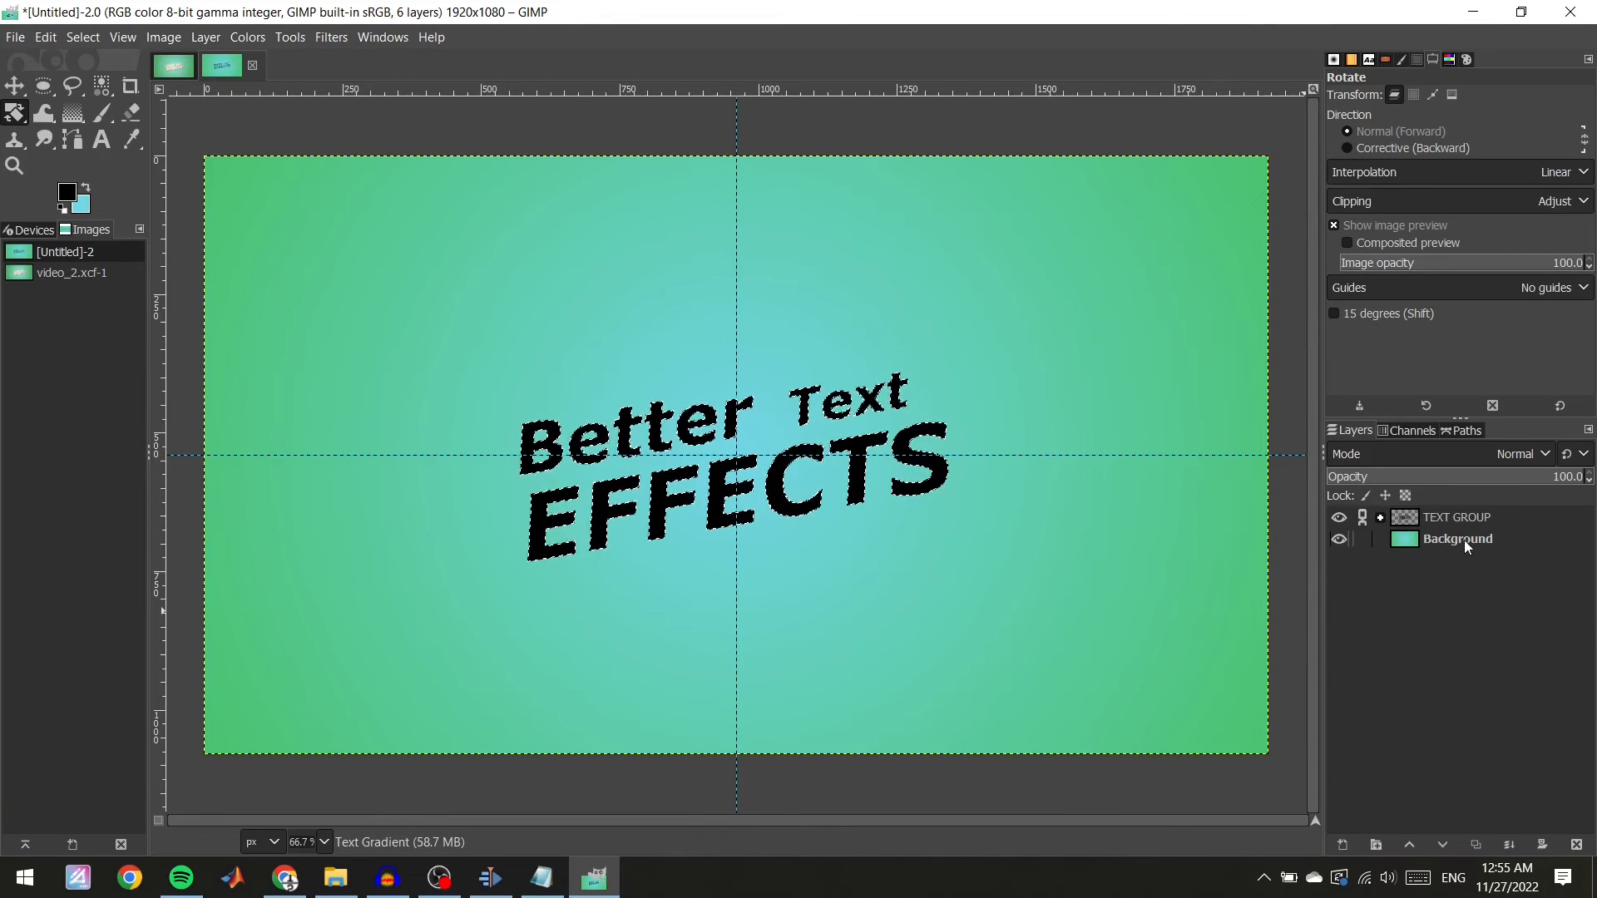
left_click(1381, 518)
left_click_drag(1479, 608, 1489, 652)
left_click(1380, 518)
left_click_drag(1464, 562, 1508, 536)
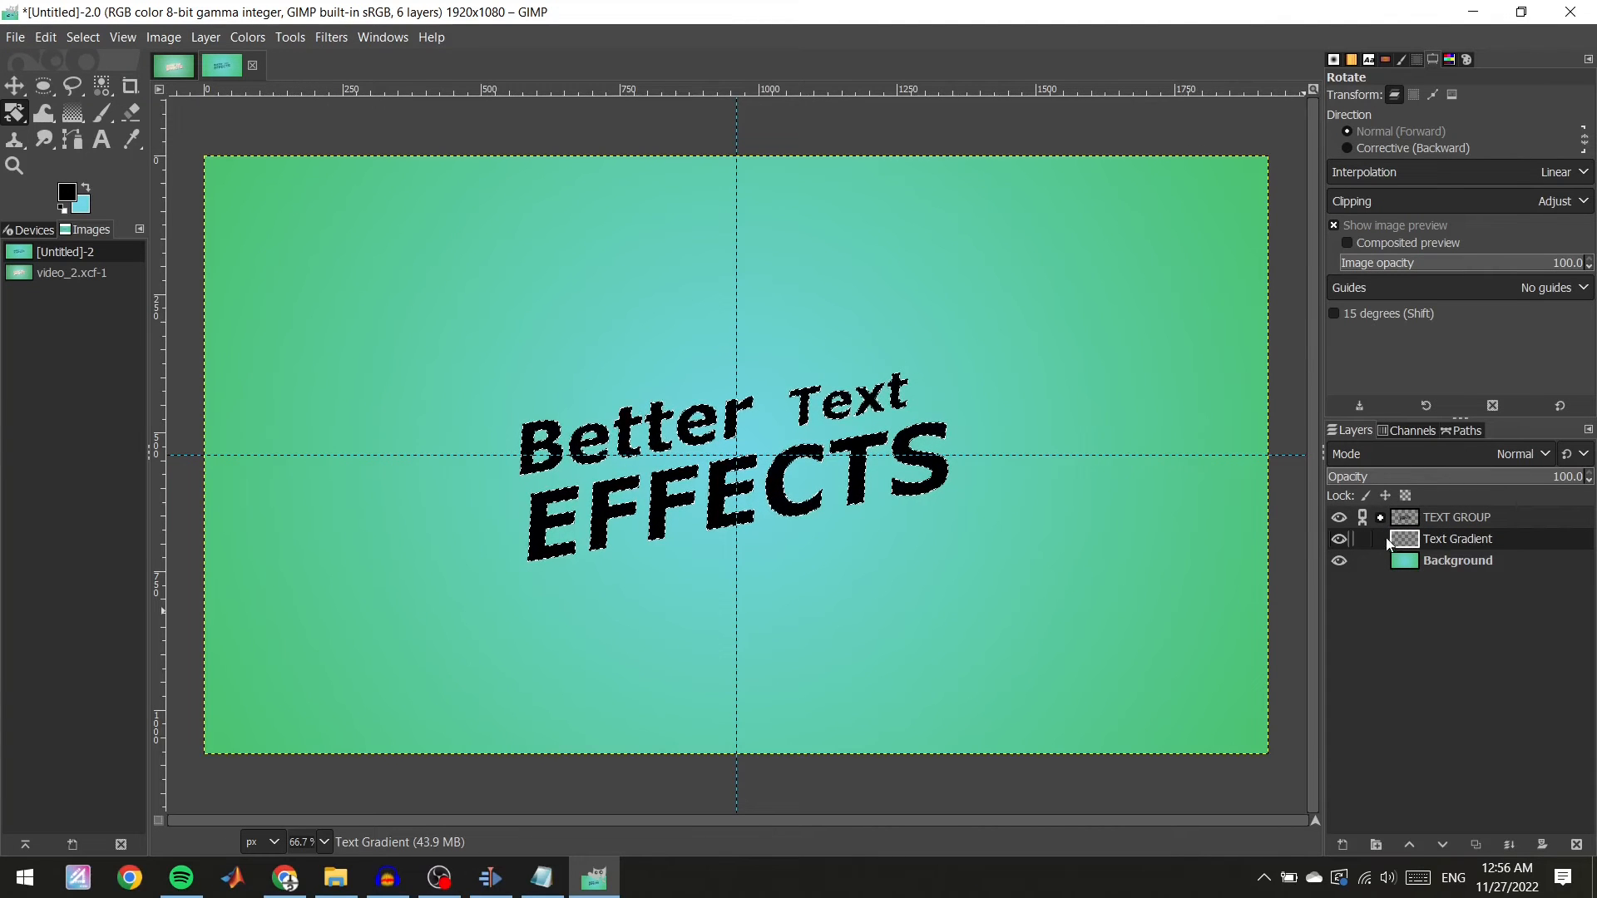
Switch to the Gradient tool and set the foreground colour to red and the background colour to yellow.
left_click(70, 119)
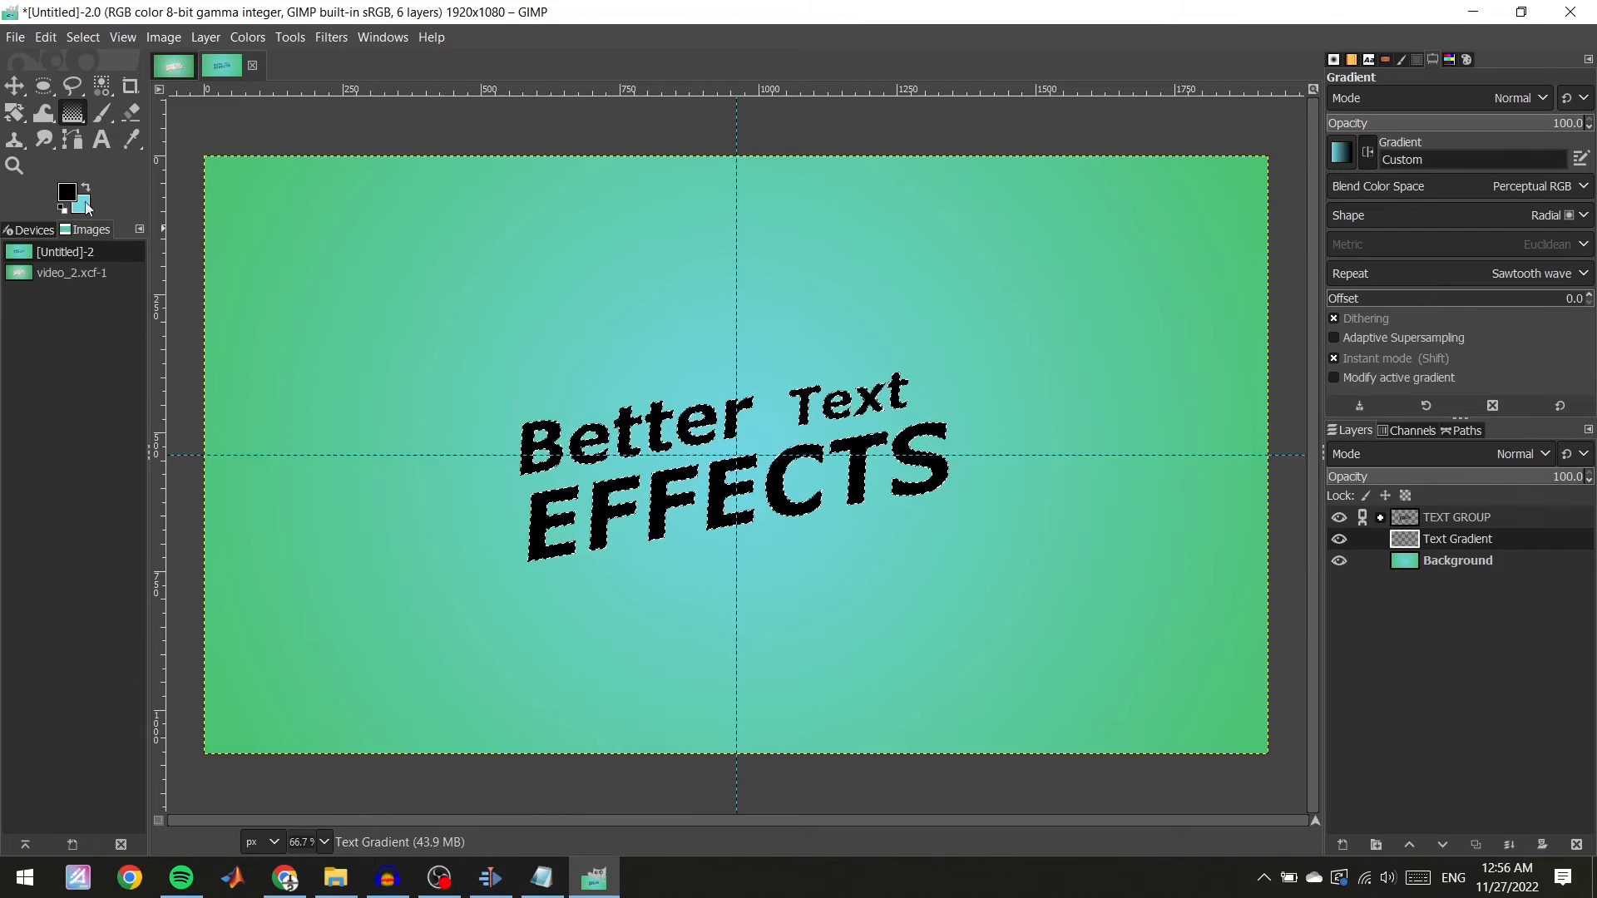
left_click(63, 189)
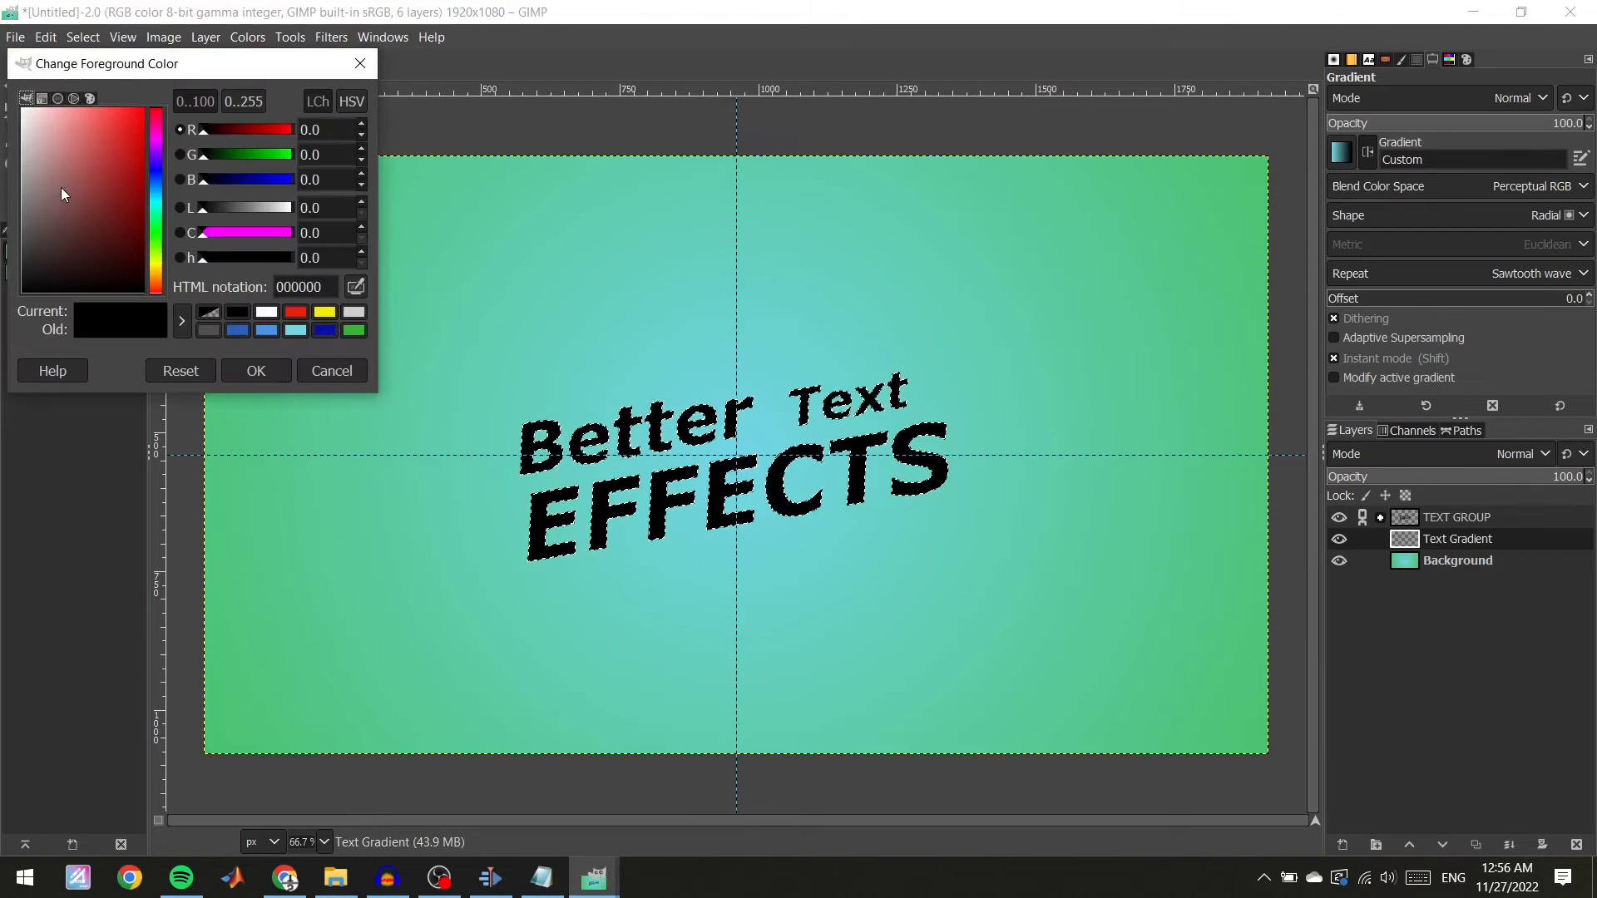
left_click(293, 313)
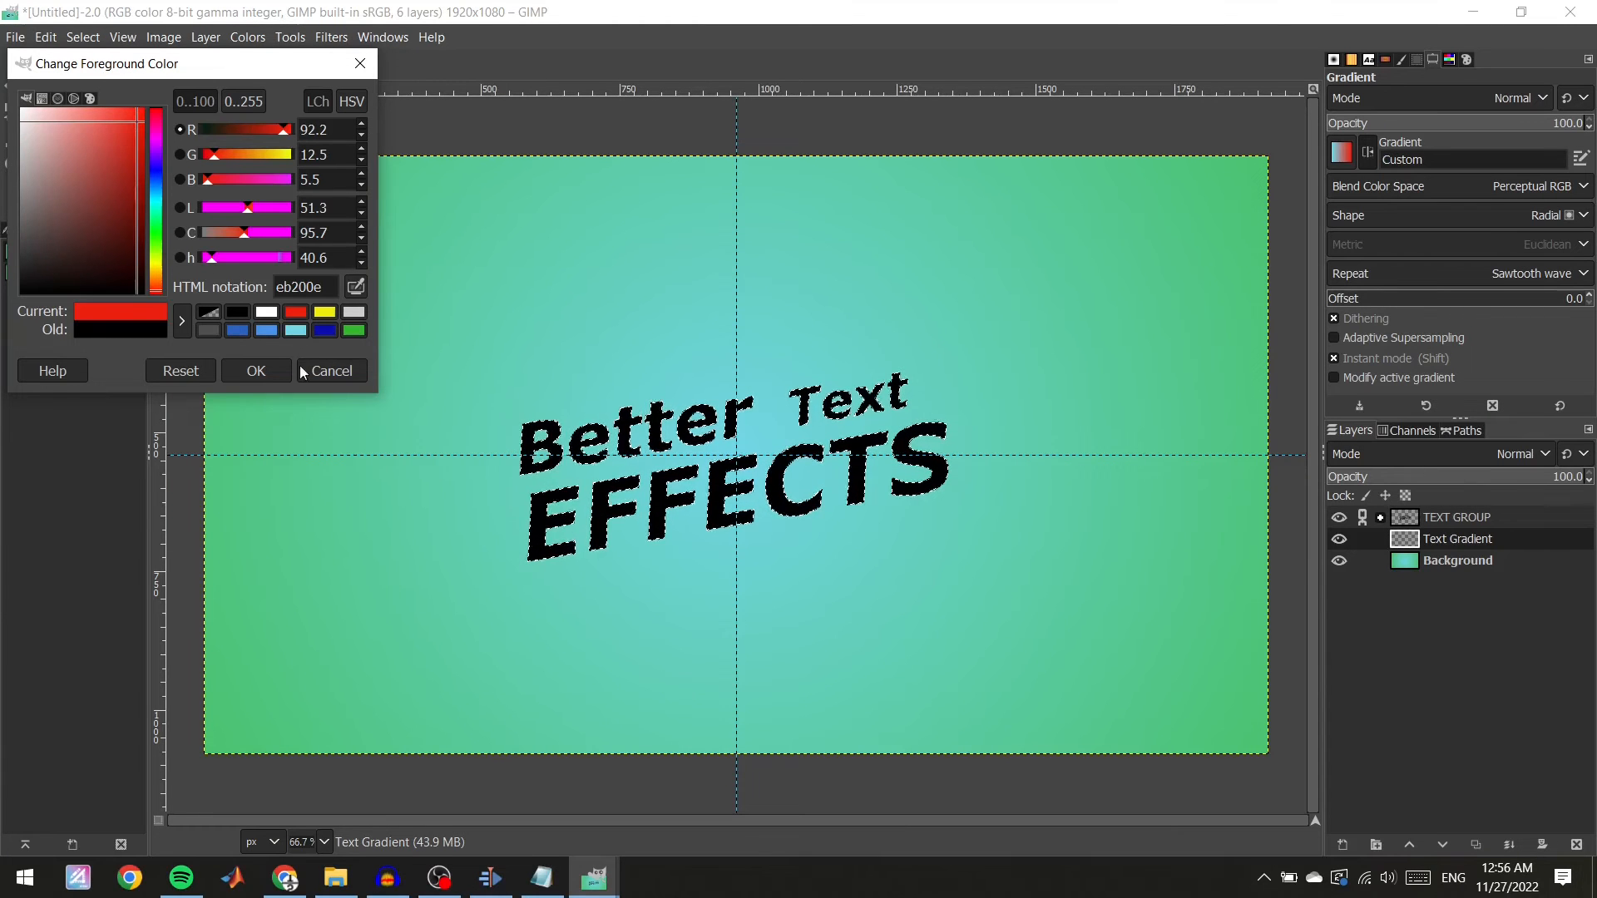
left_click(265, 370)
left_click(89, 209)
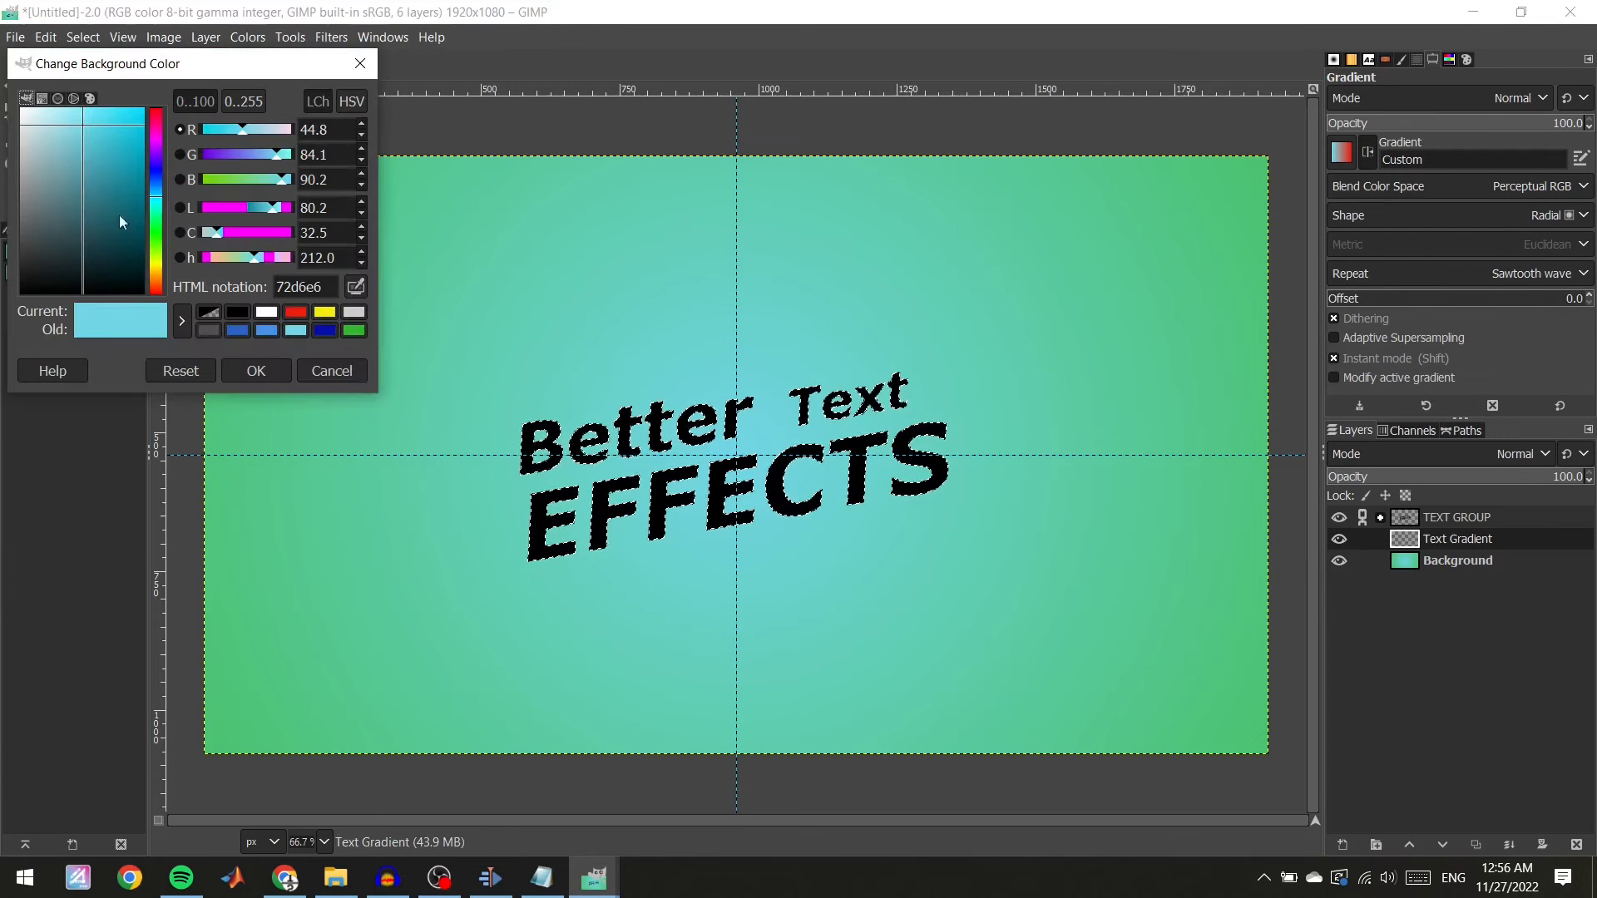
left_click(313, 313)
left_click(256, 370)
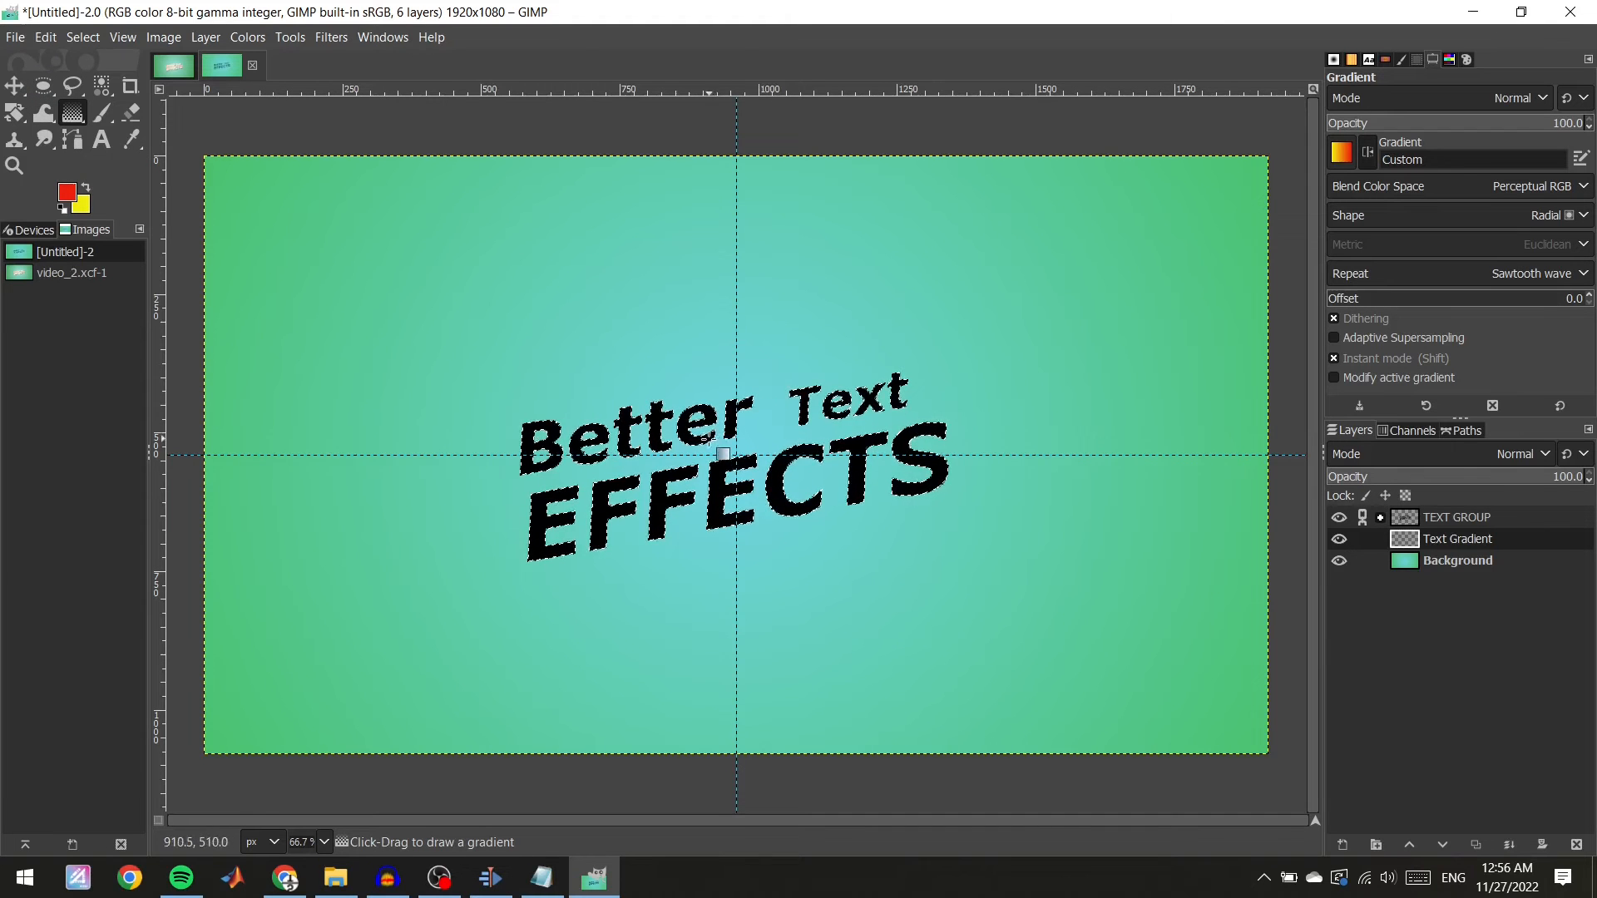
Move the Text Gradient layer above TEXT GROUP and fill the text selection with a radial red-to-yellow gradient from the canvas centre.
left_click_drag(736, 454, 1150, 354)
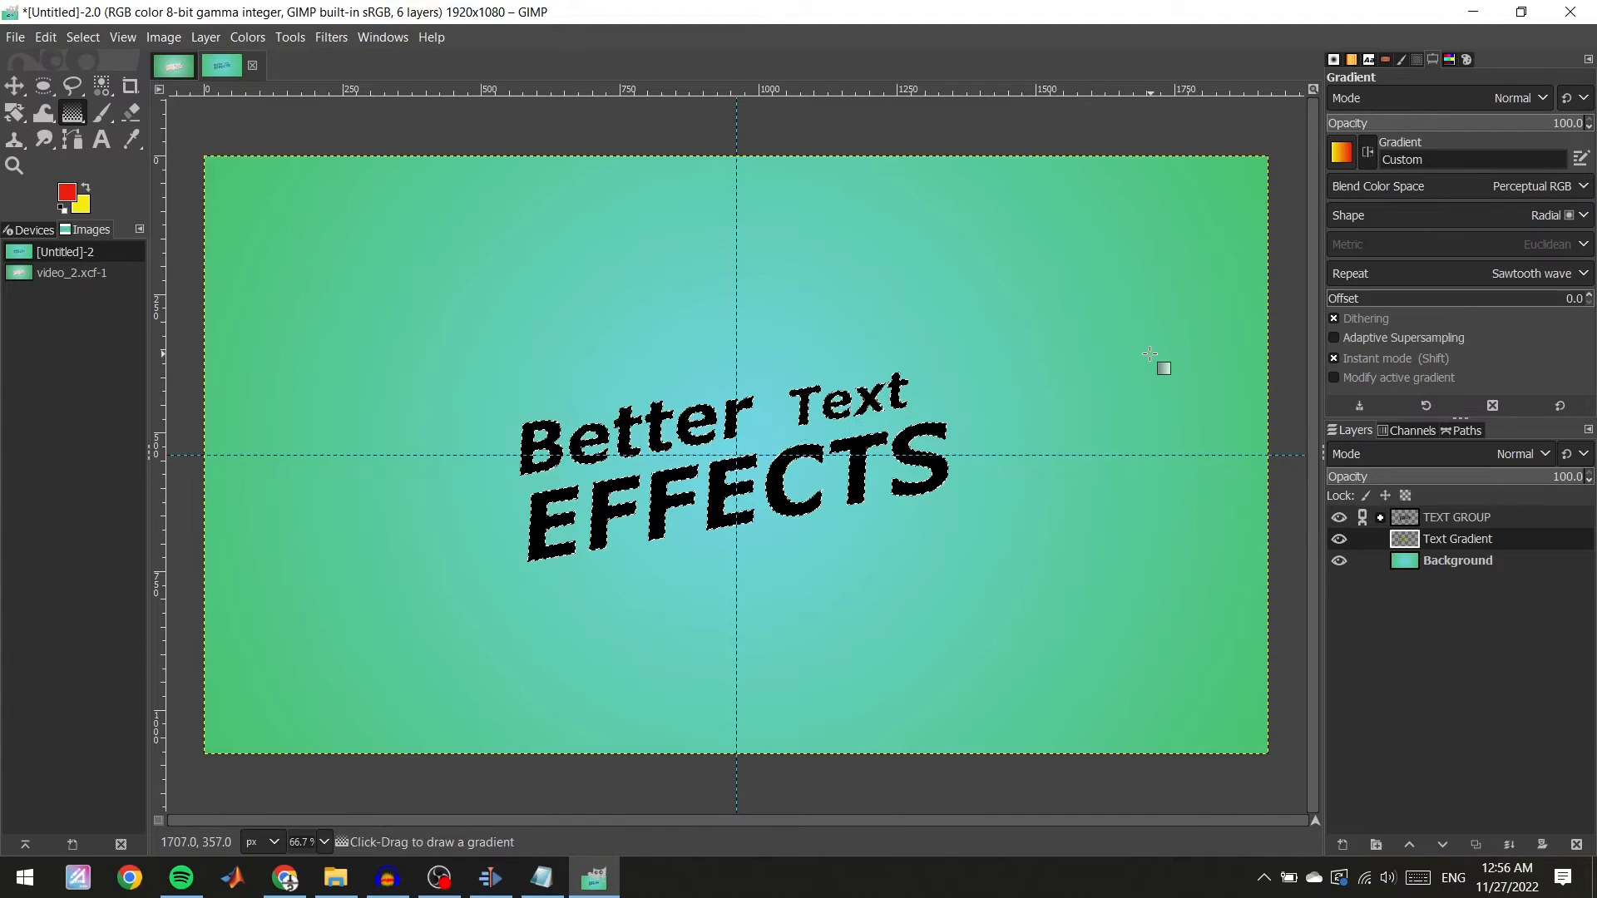
left_click(1474, 538)
left_click_drag(1525, 540, 1525, 509)
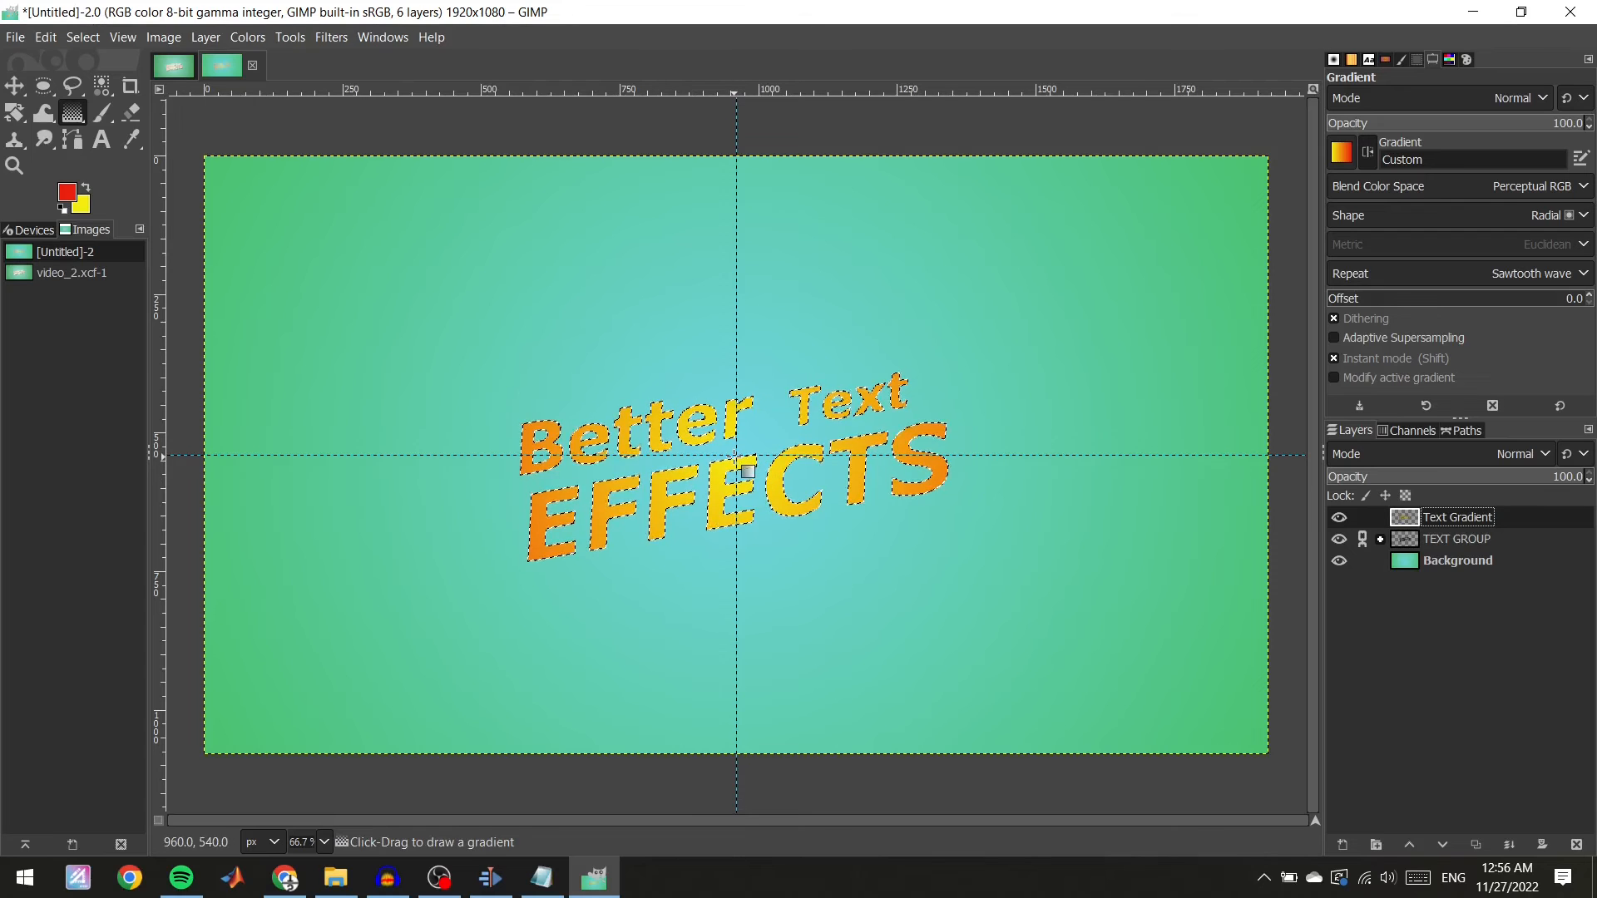
left_click_drag(737, 454, 1086, 355)
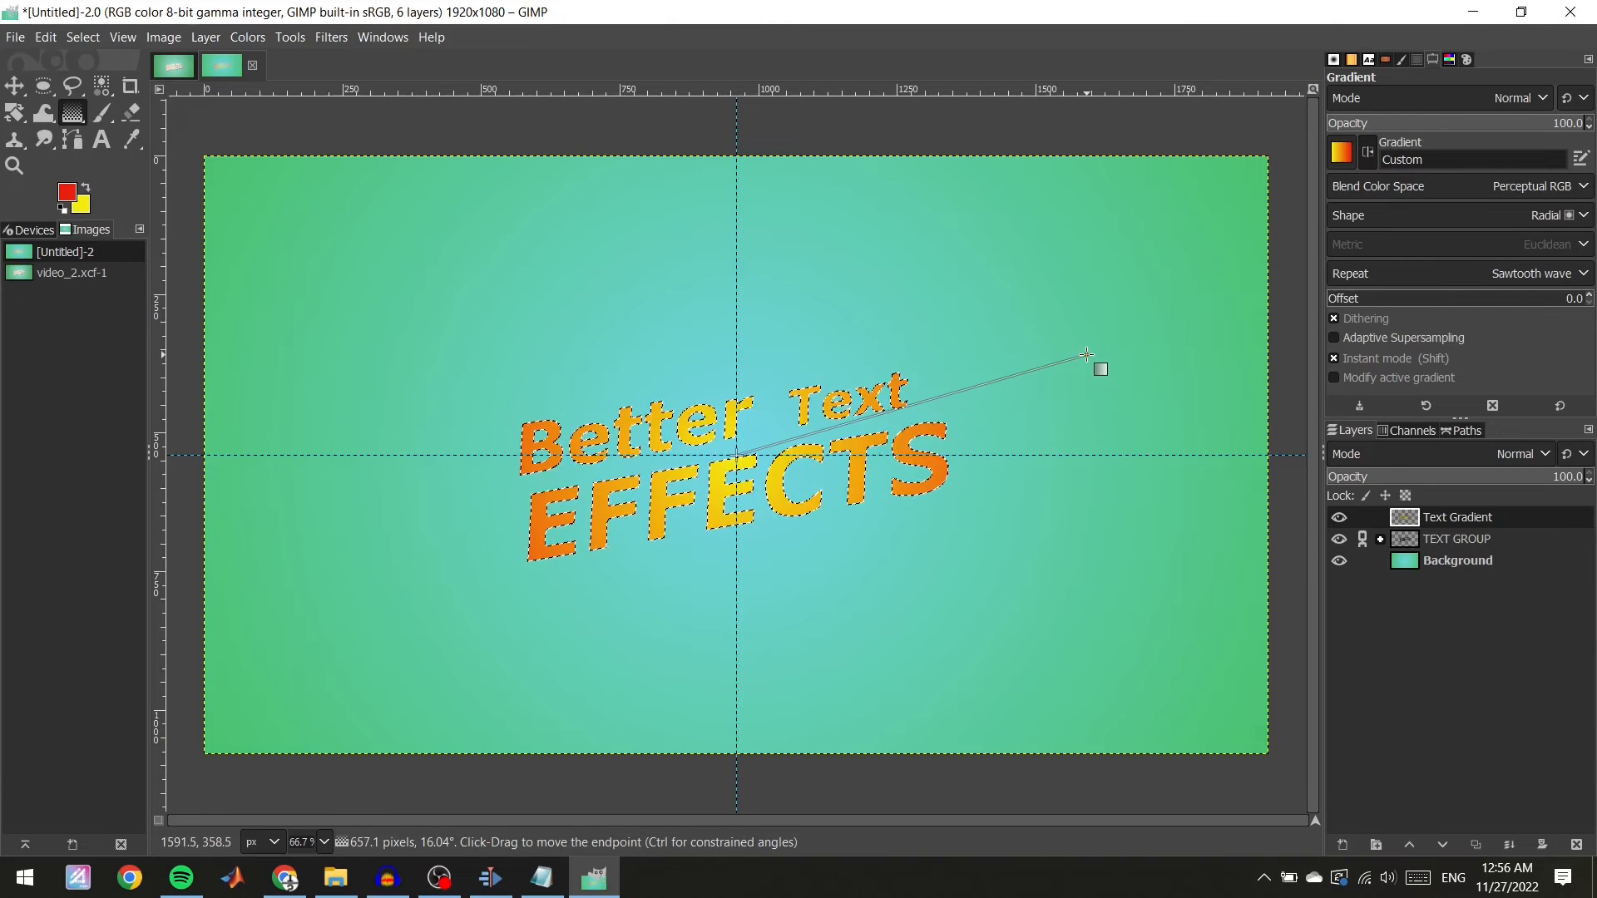
After comparing with the reference image, remove the selection.
left_click(177, 66)
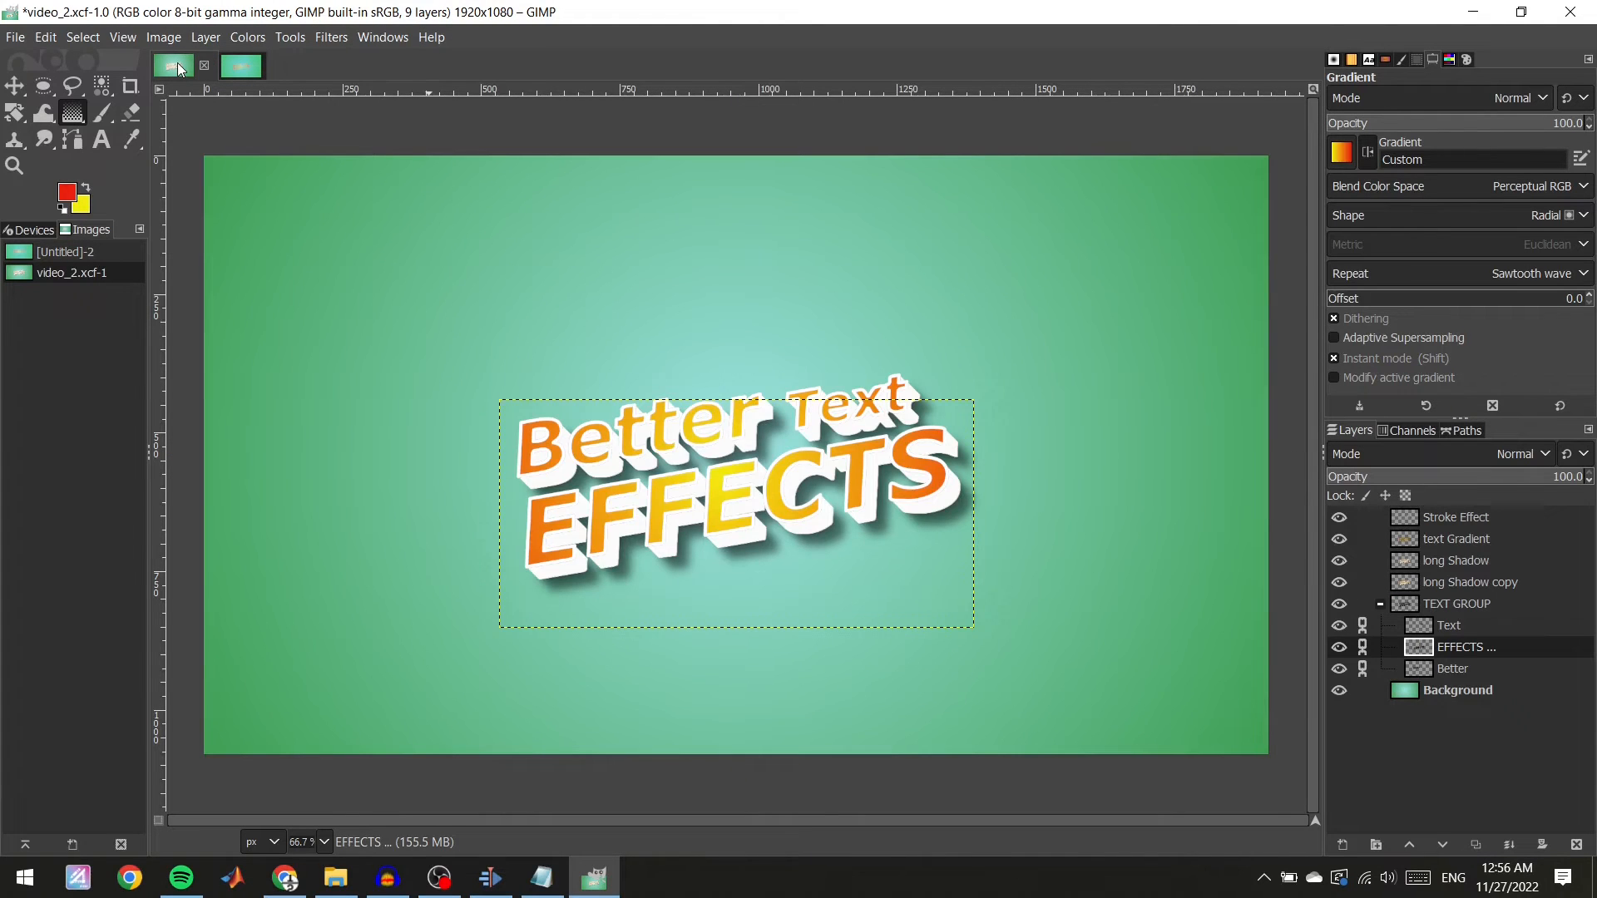
left_click(232, 66)
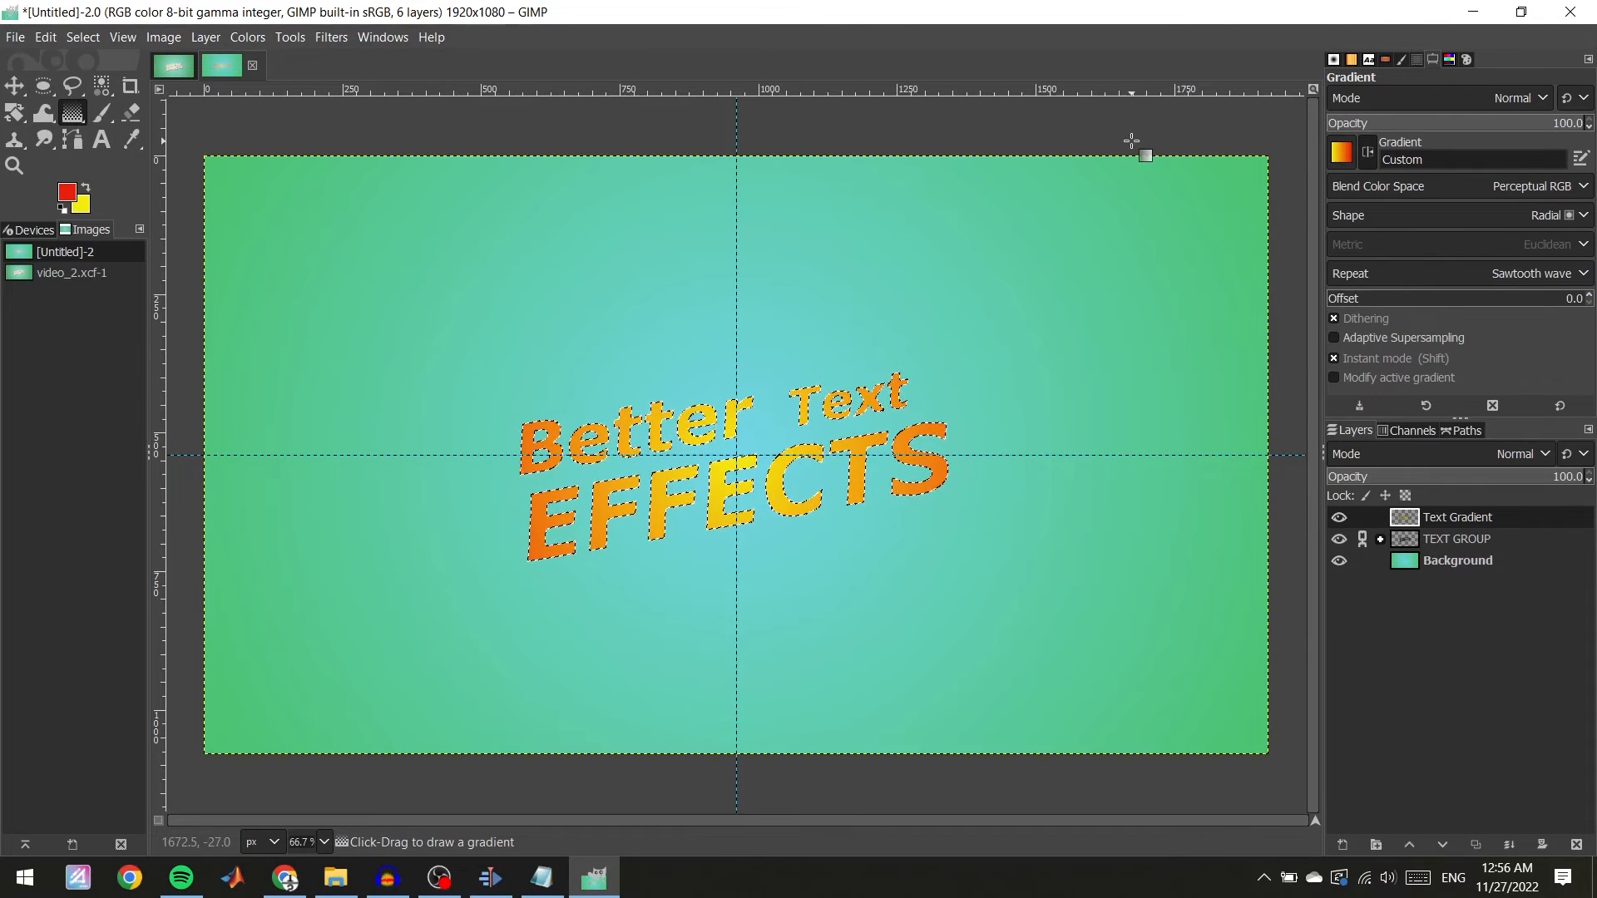
key("ctrl+shift+a")
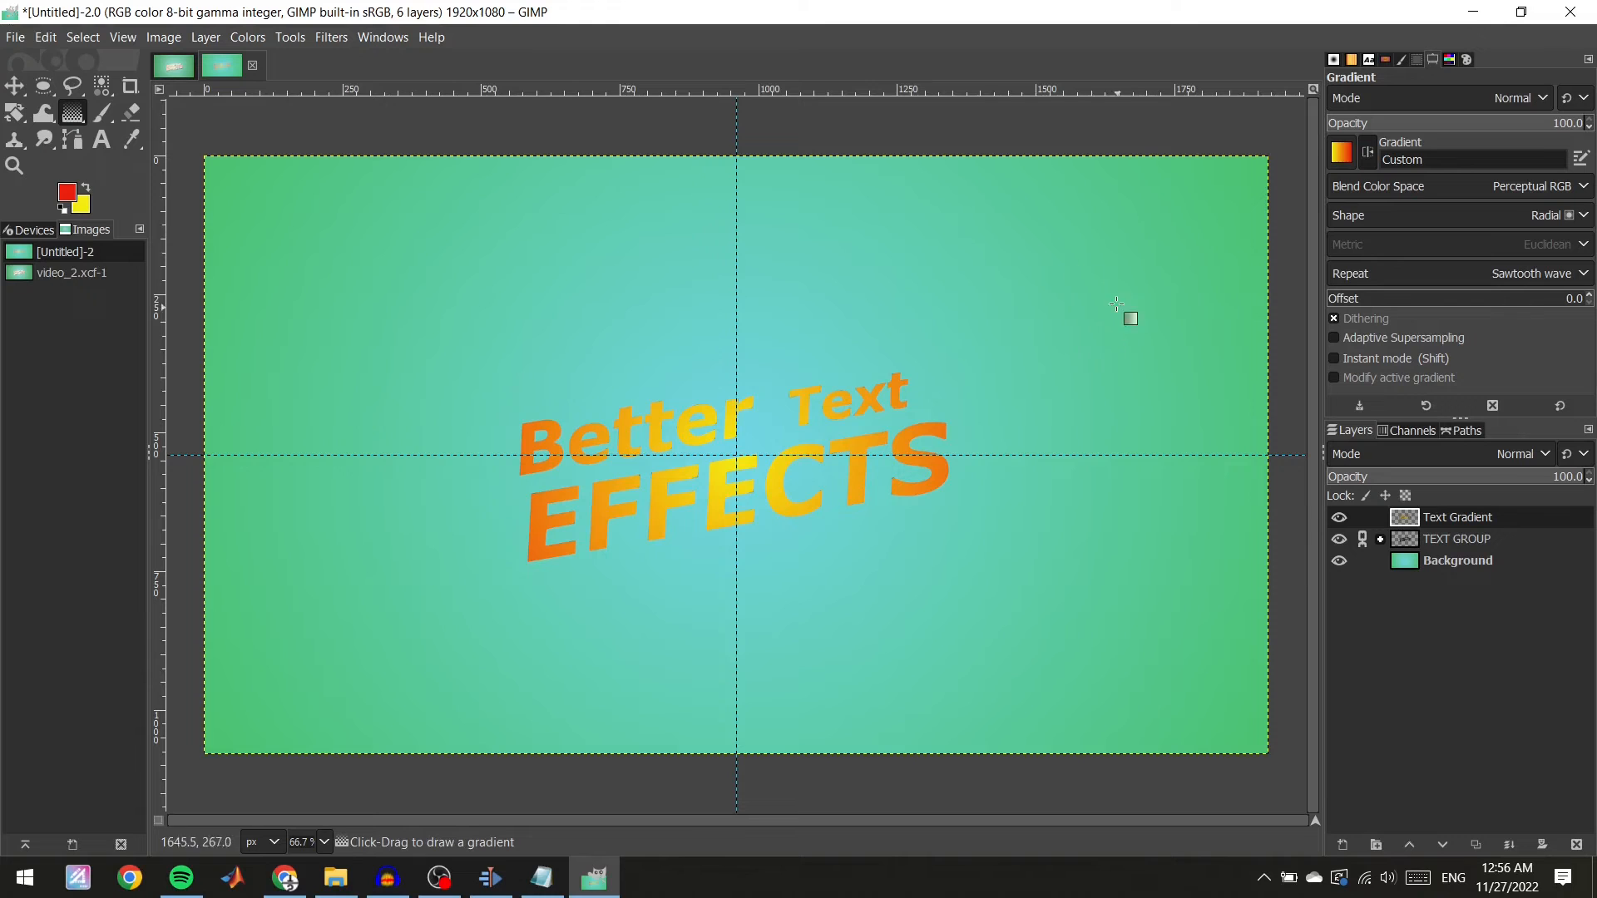
left_click(165, 38)
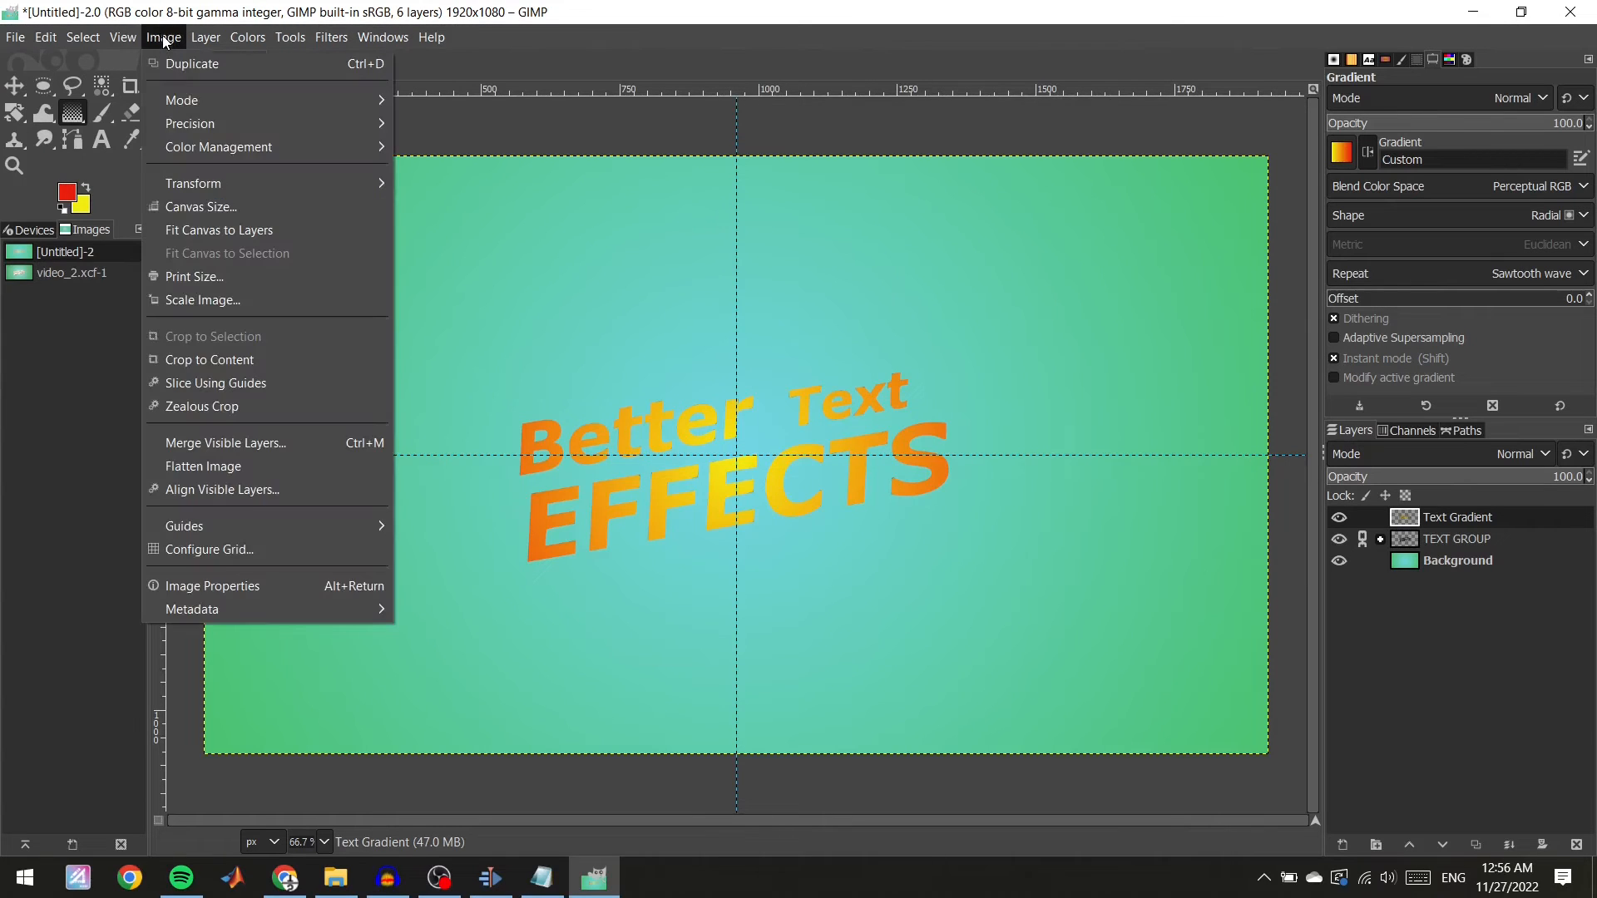
mouse_move(122, 36)
mouse_move(267, 528)
left_click(505, 598)
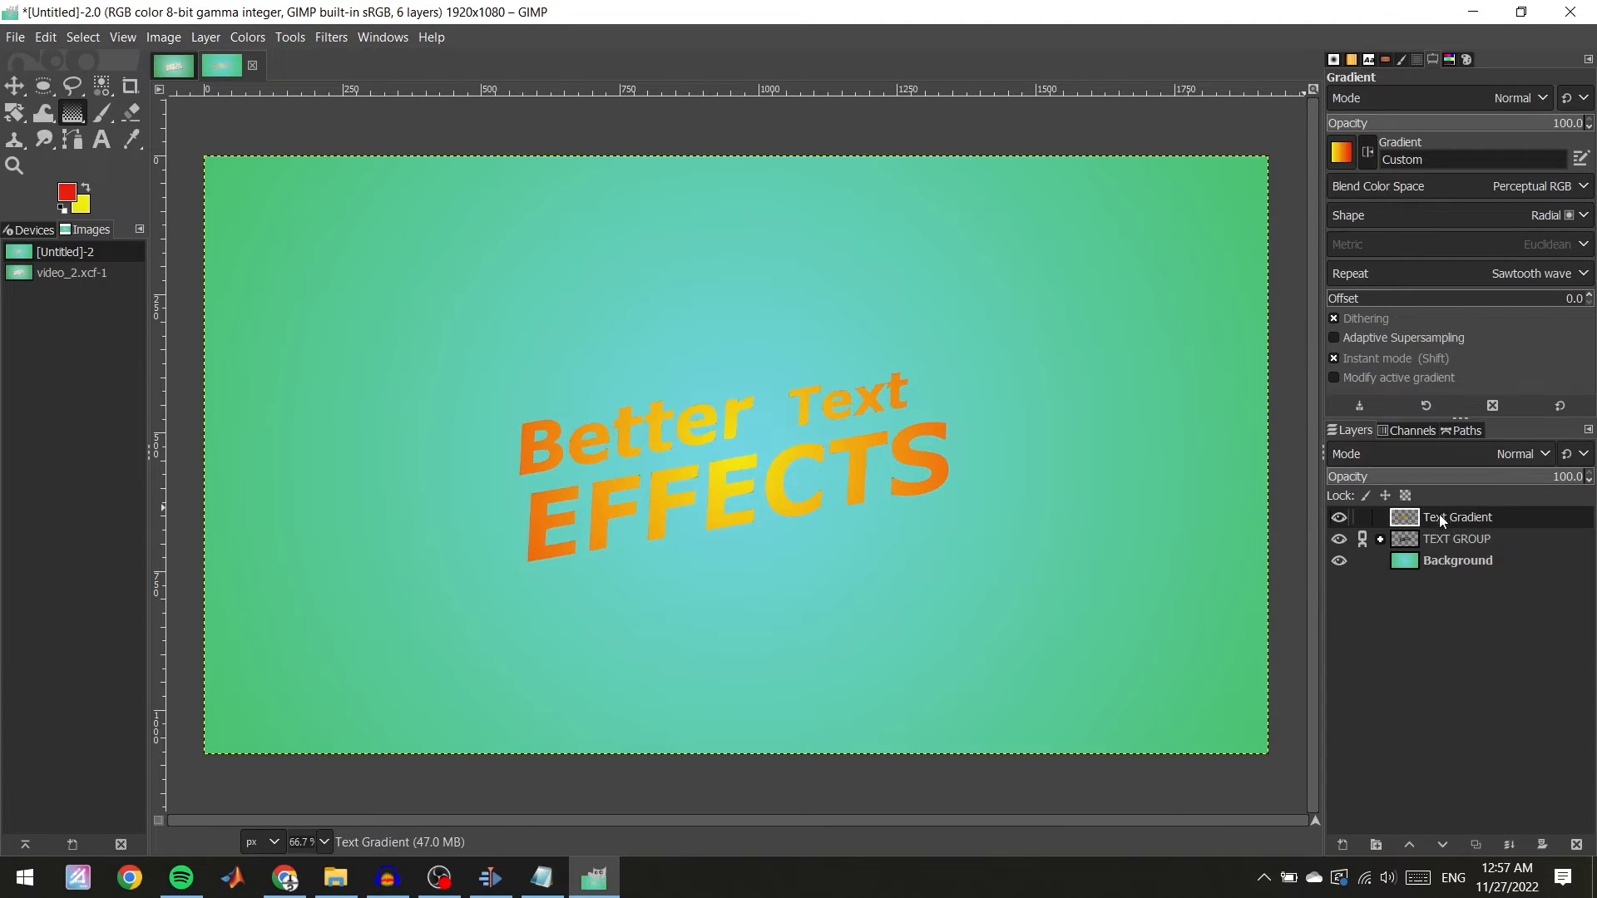
Add a new transparent layer named "Stroke" above Text Gradient.
right_click(1402, 622)
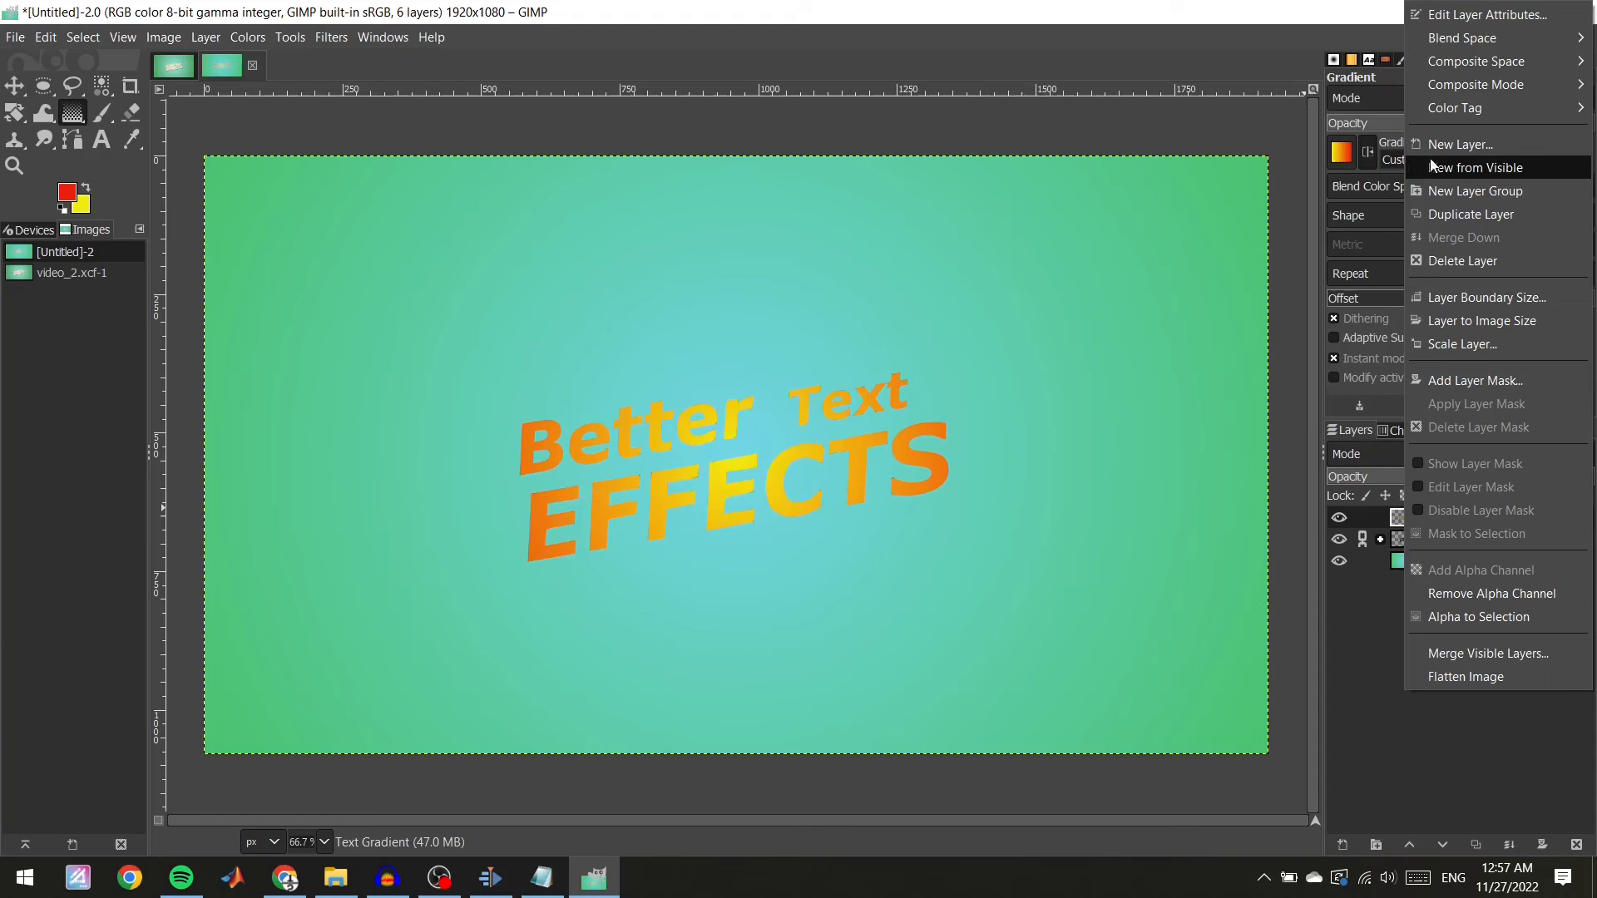
left_click(1449, 142)
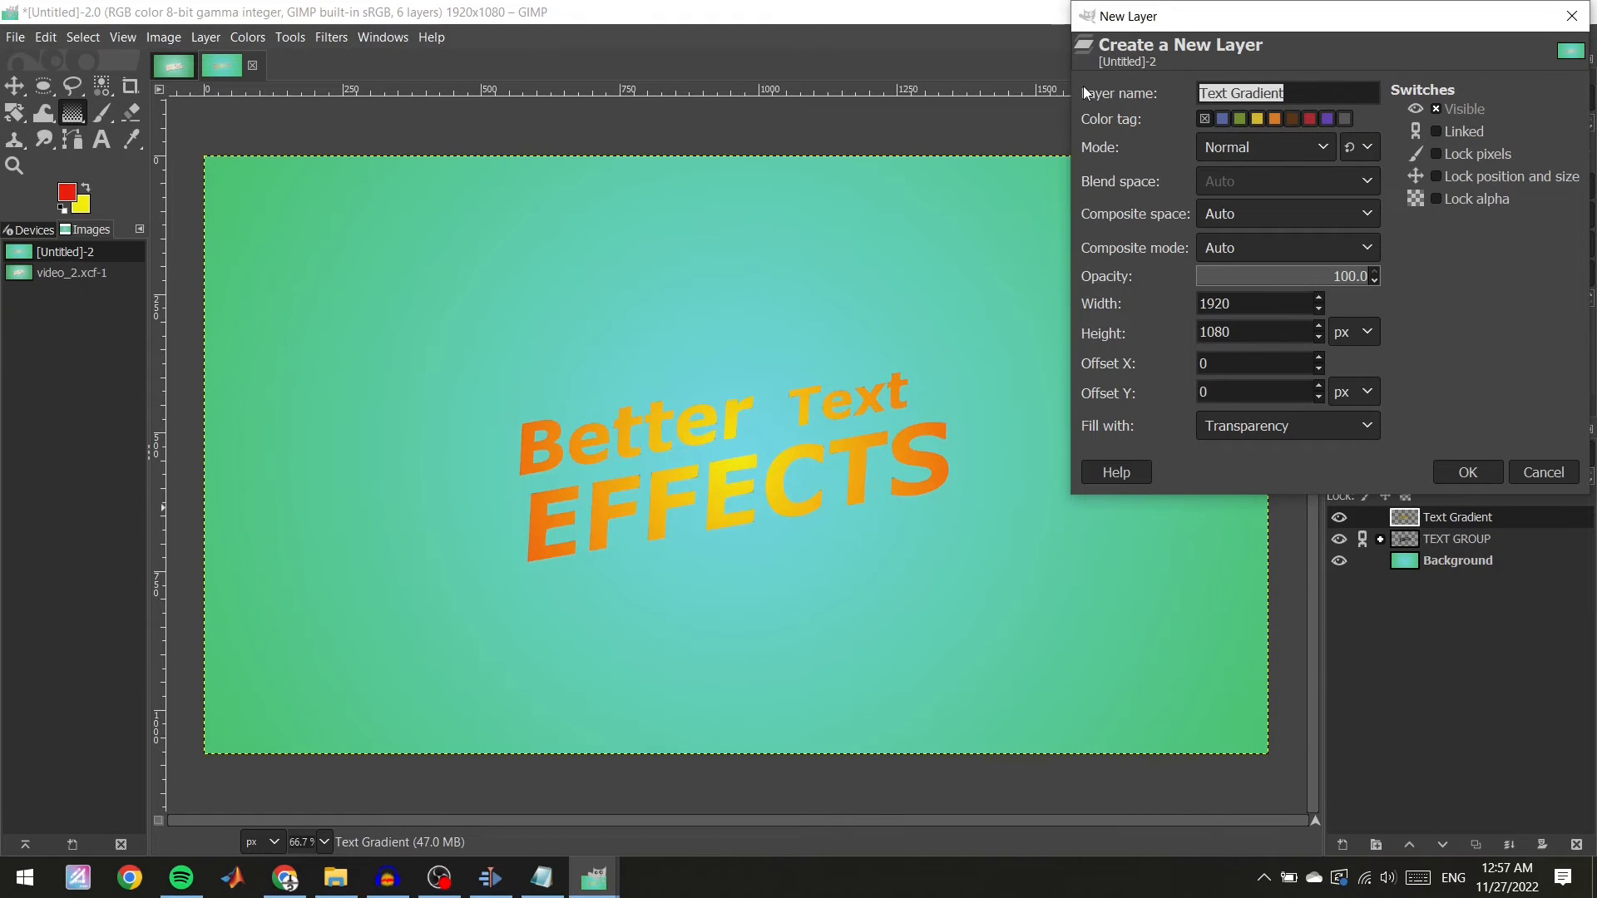
type("Stroke")
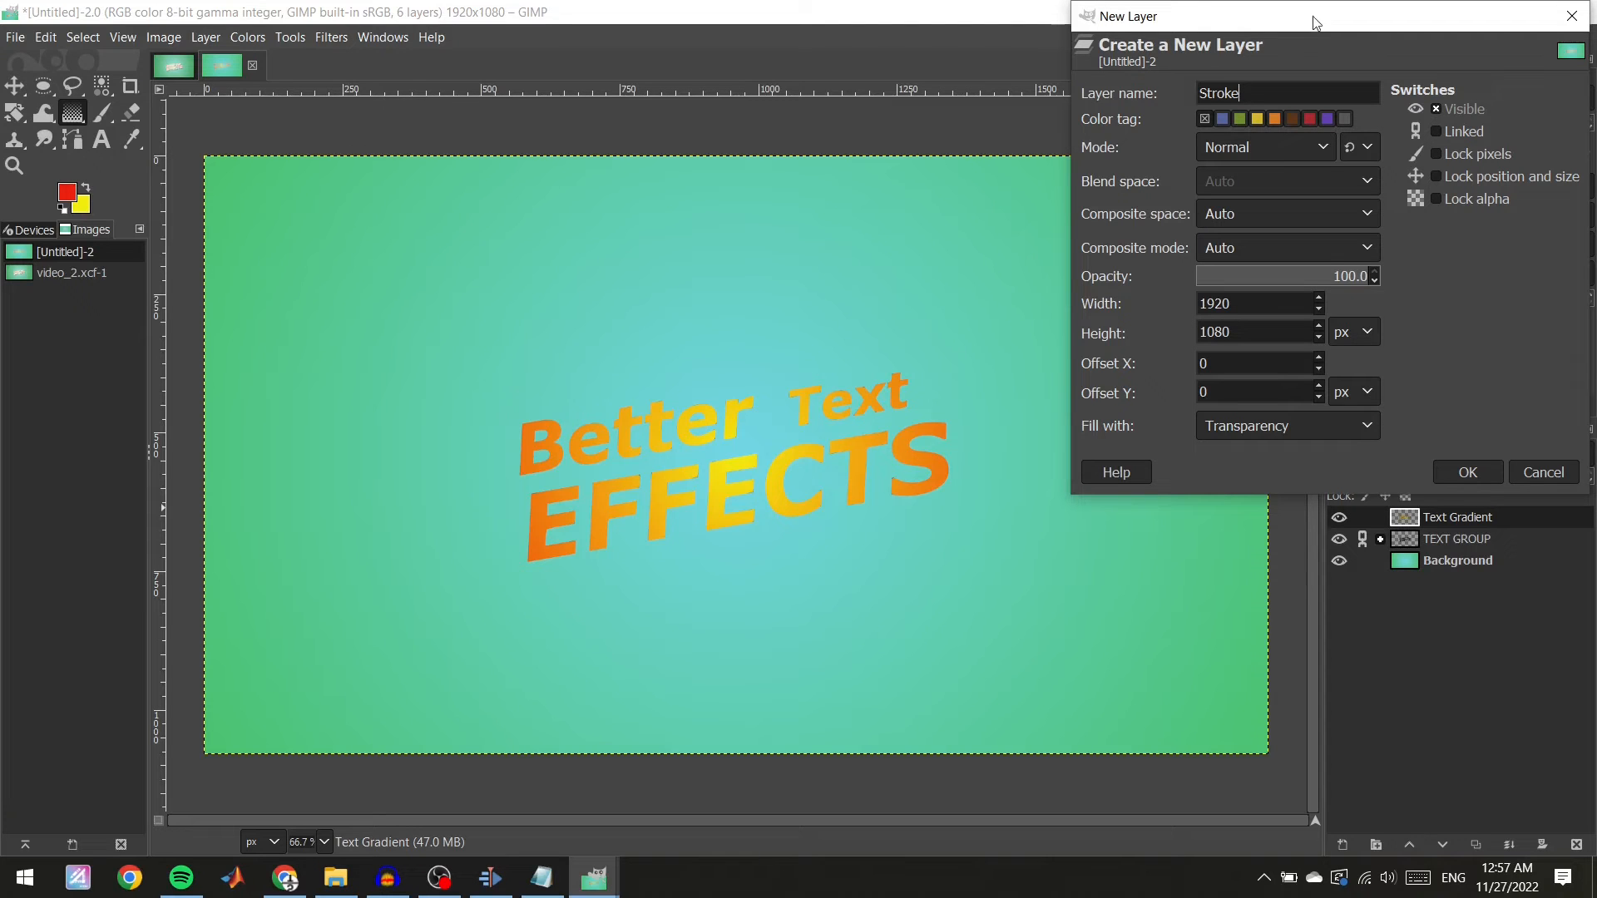
left_click(1468, 471)
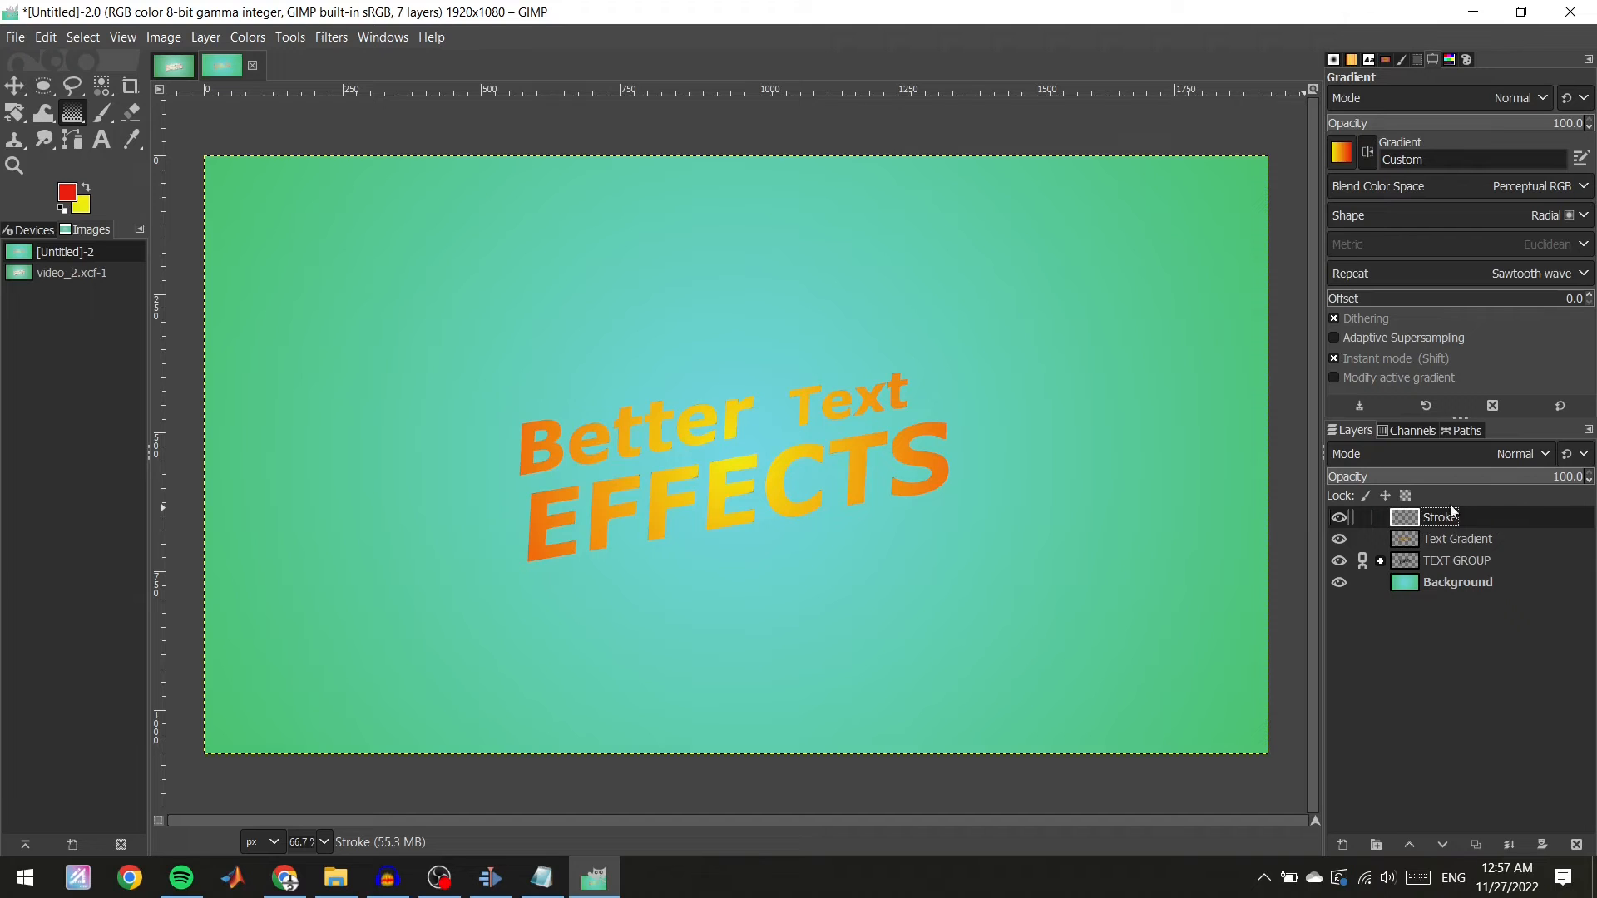
Make the Stroke layer active and turn the saved text path into a selection.
left_click(1459, 432)
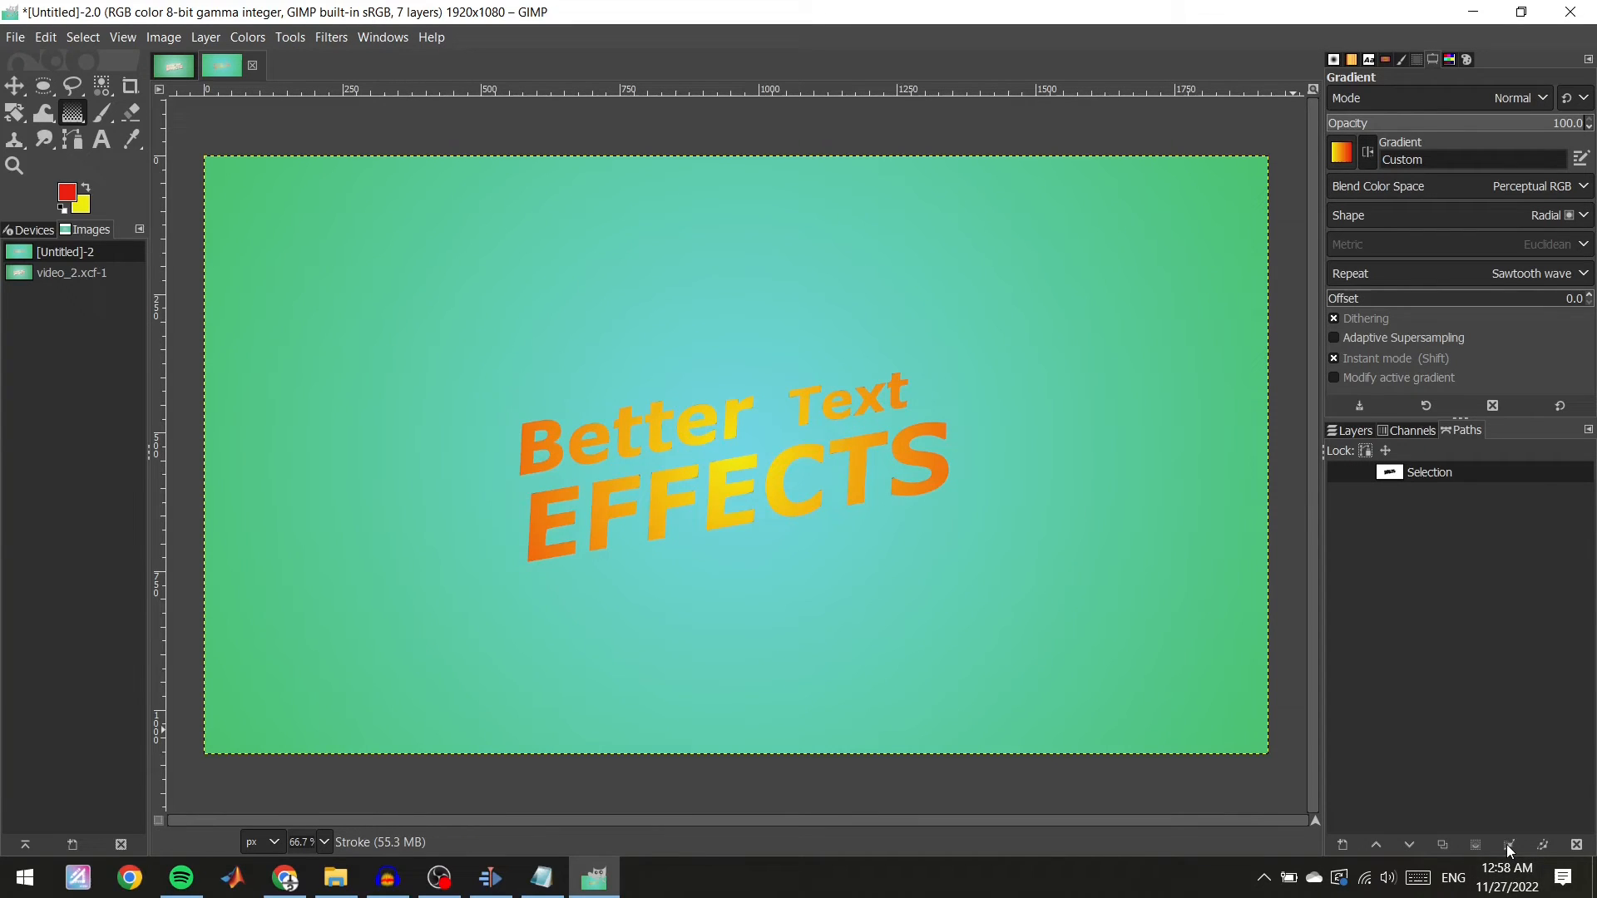
left_click(1354, 431)
left_click(1445, 521)
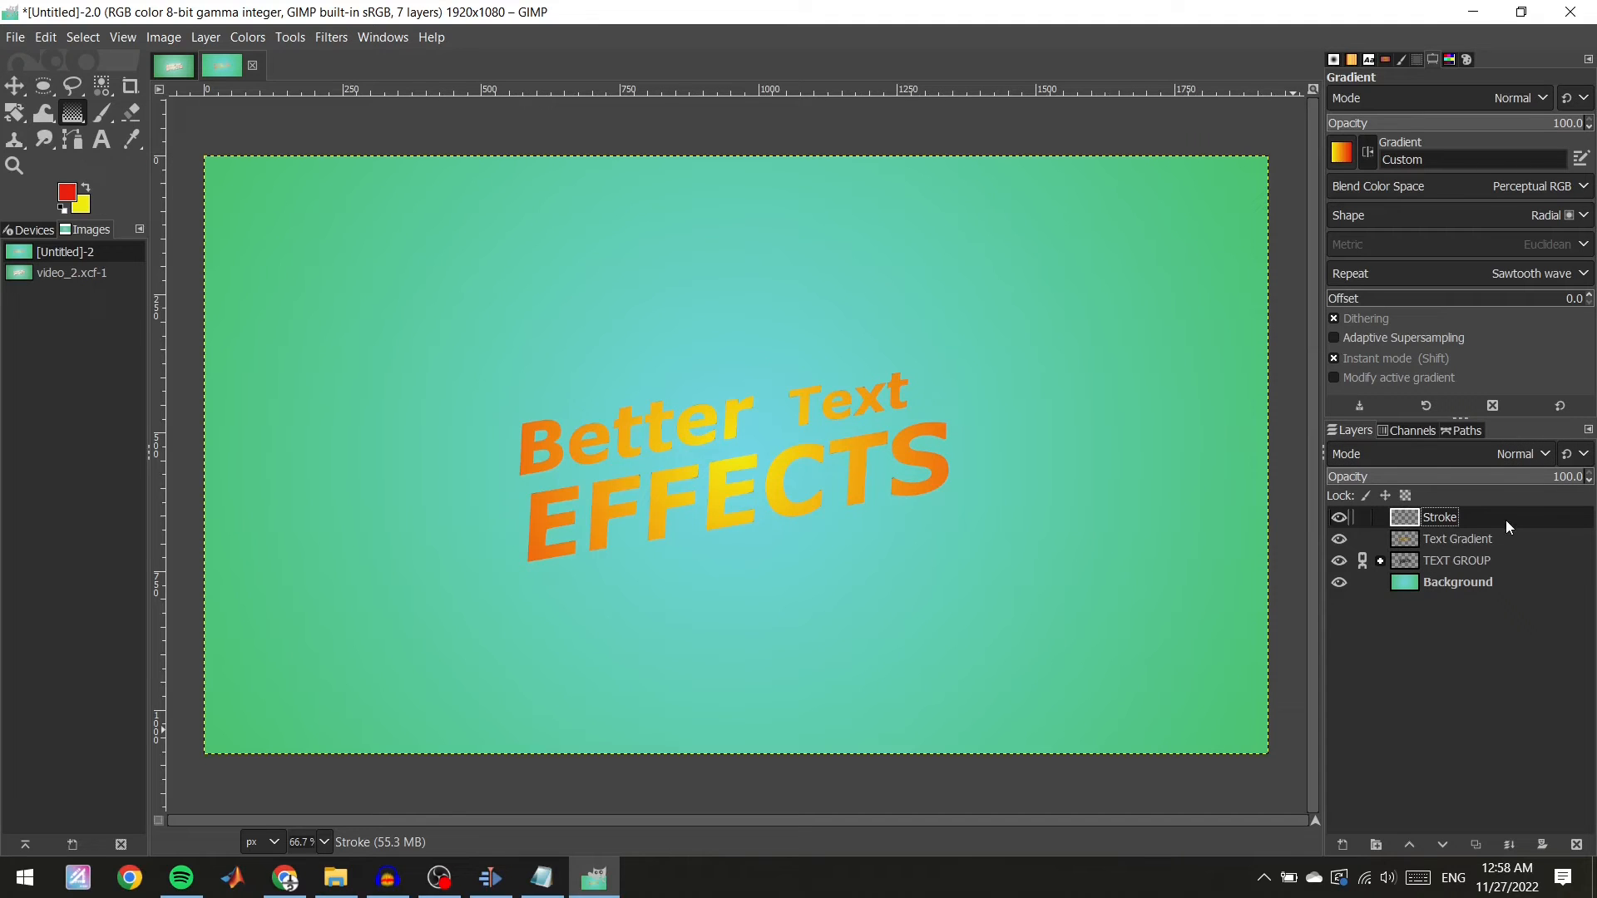
left_click(1464, 429)
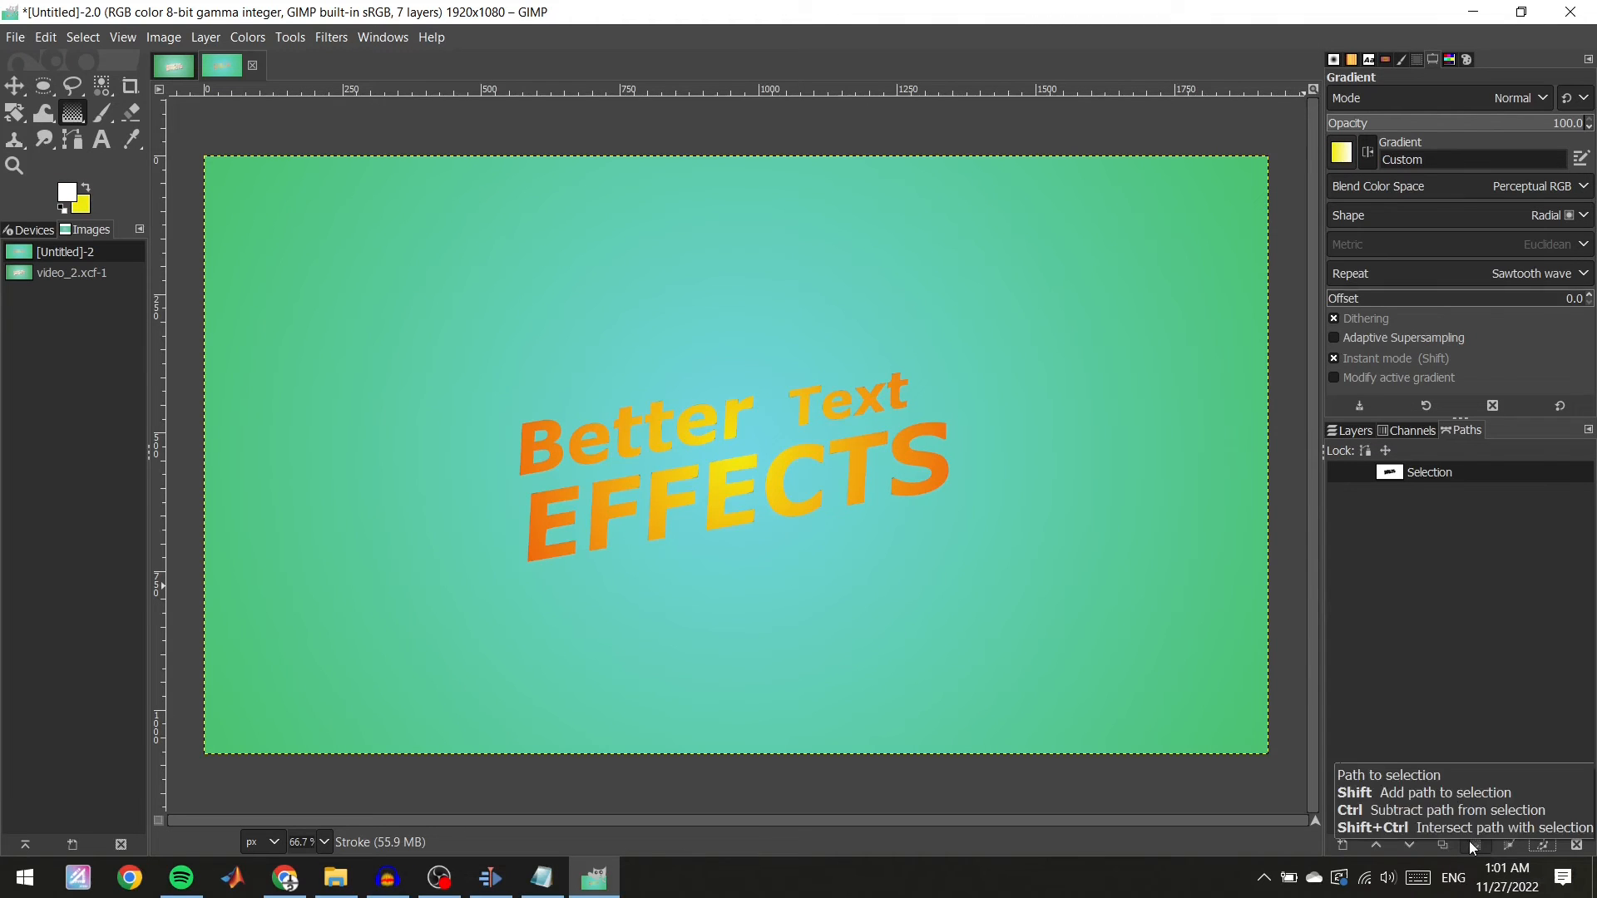
left_click(1472, 844)
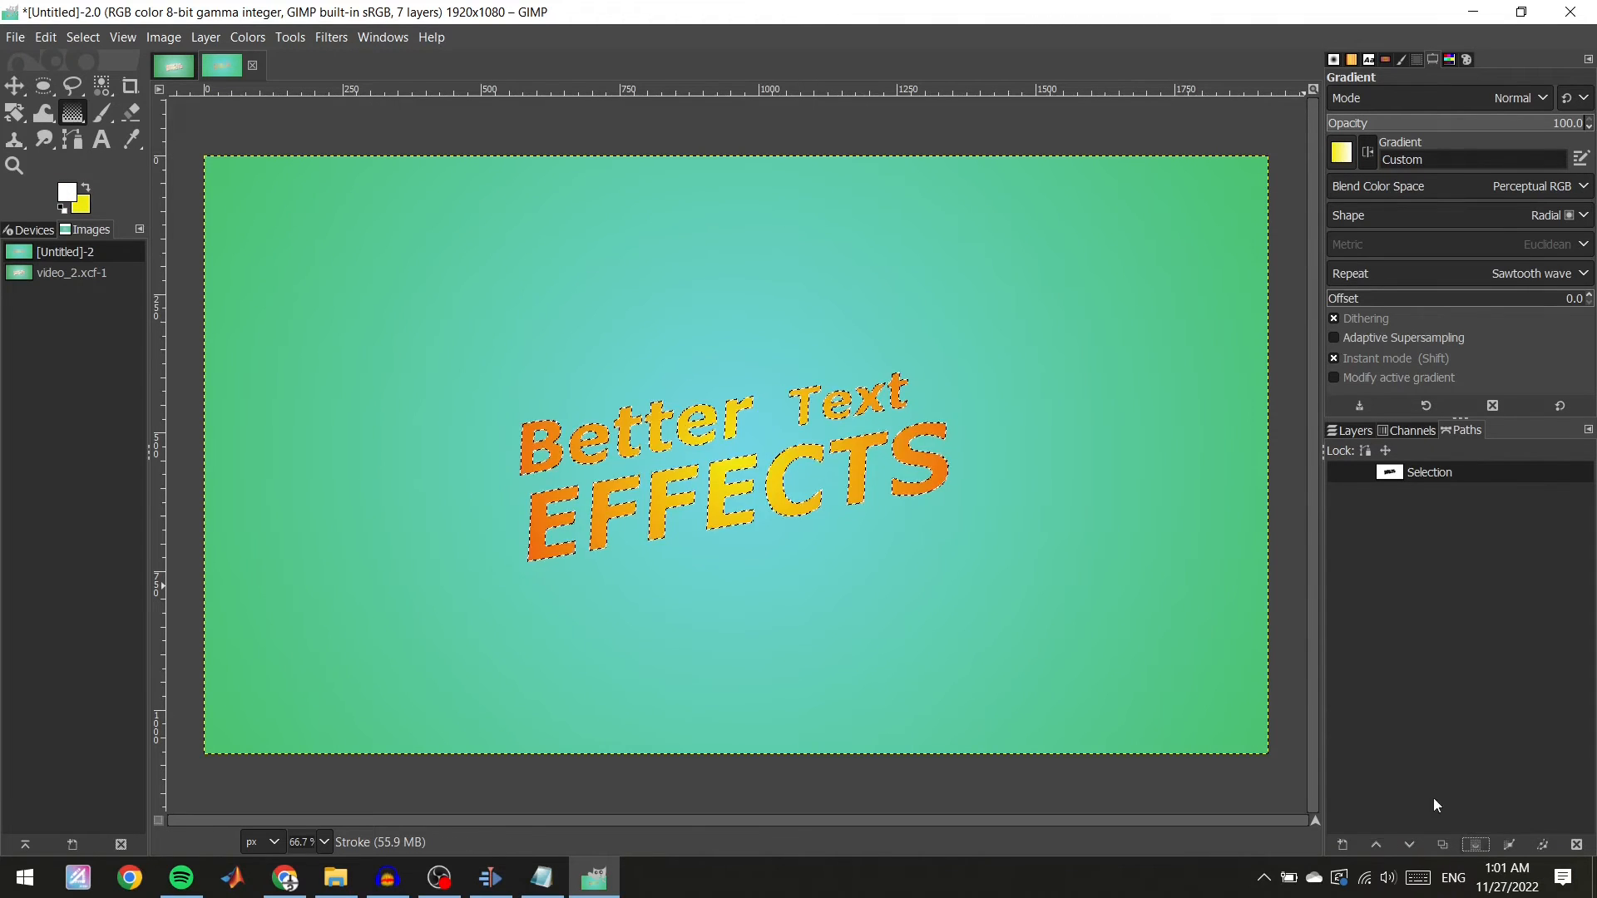
Stroke the text path on the Stroke layer with a 6 px solid-colour line.
left_click(1531, 845)
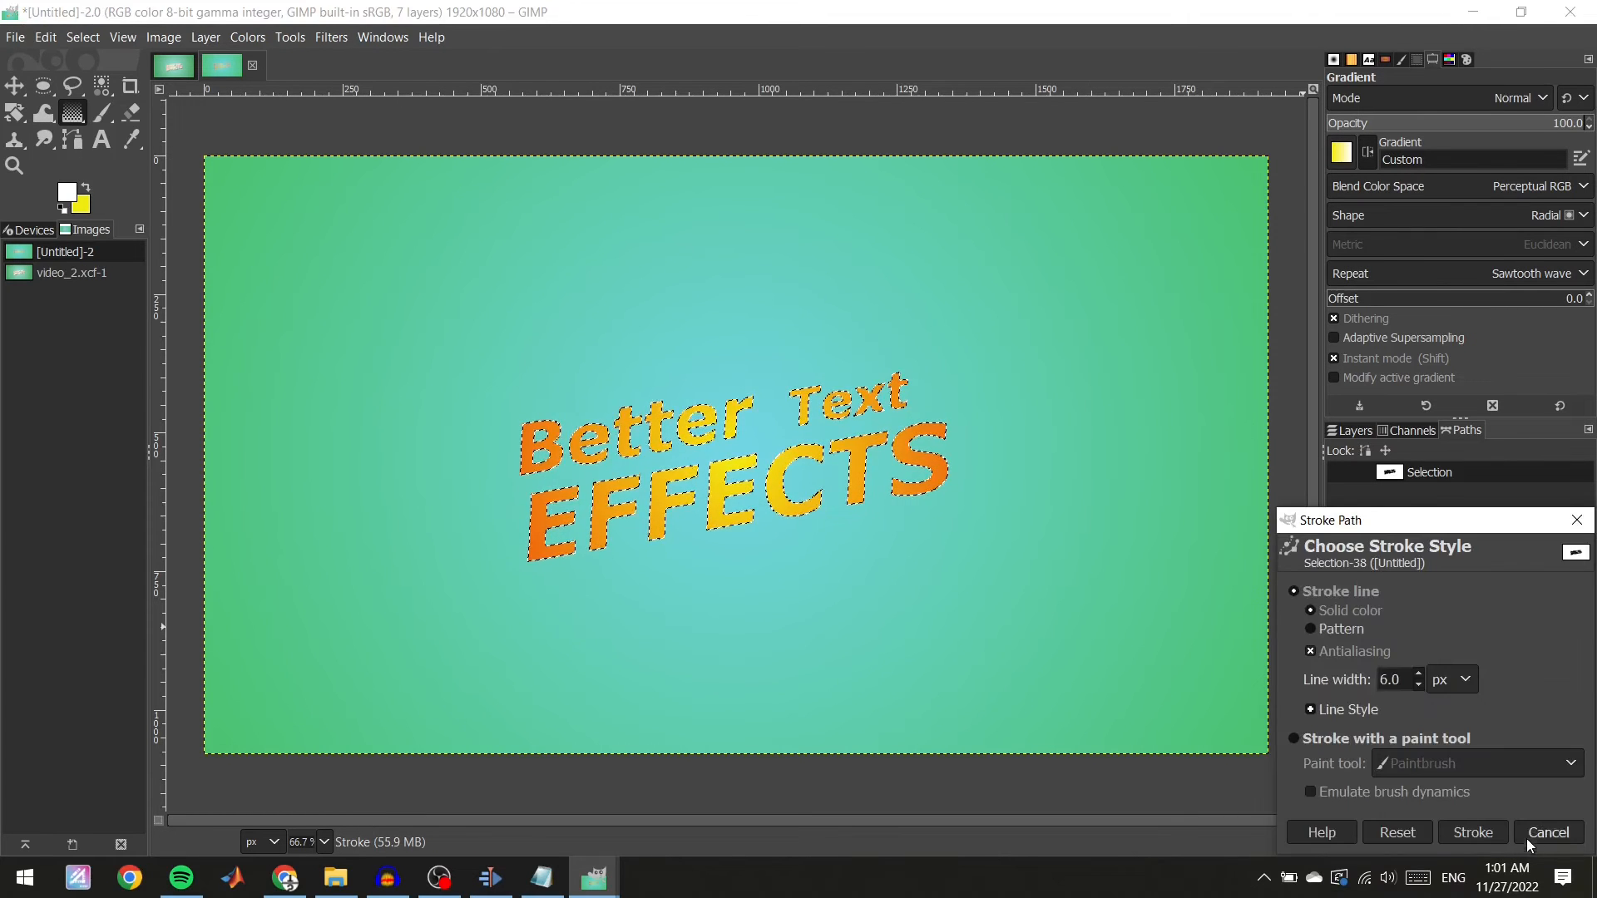
mouse_move(1387, 533)
left_mouse_down()
mouse_move(1234, 315)
mouse_move(1210, 240)
left_mouse_up()
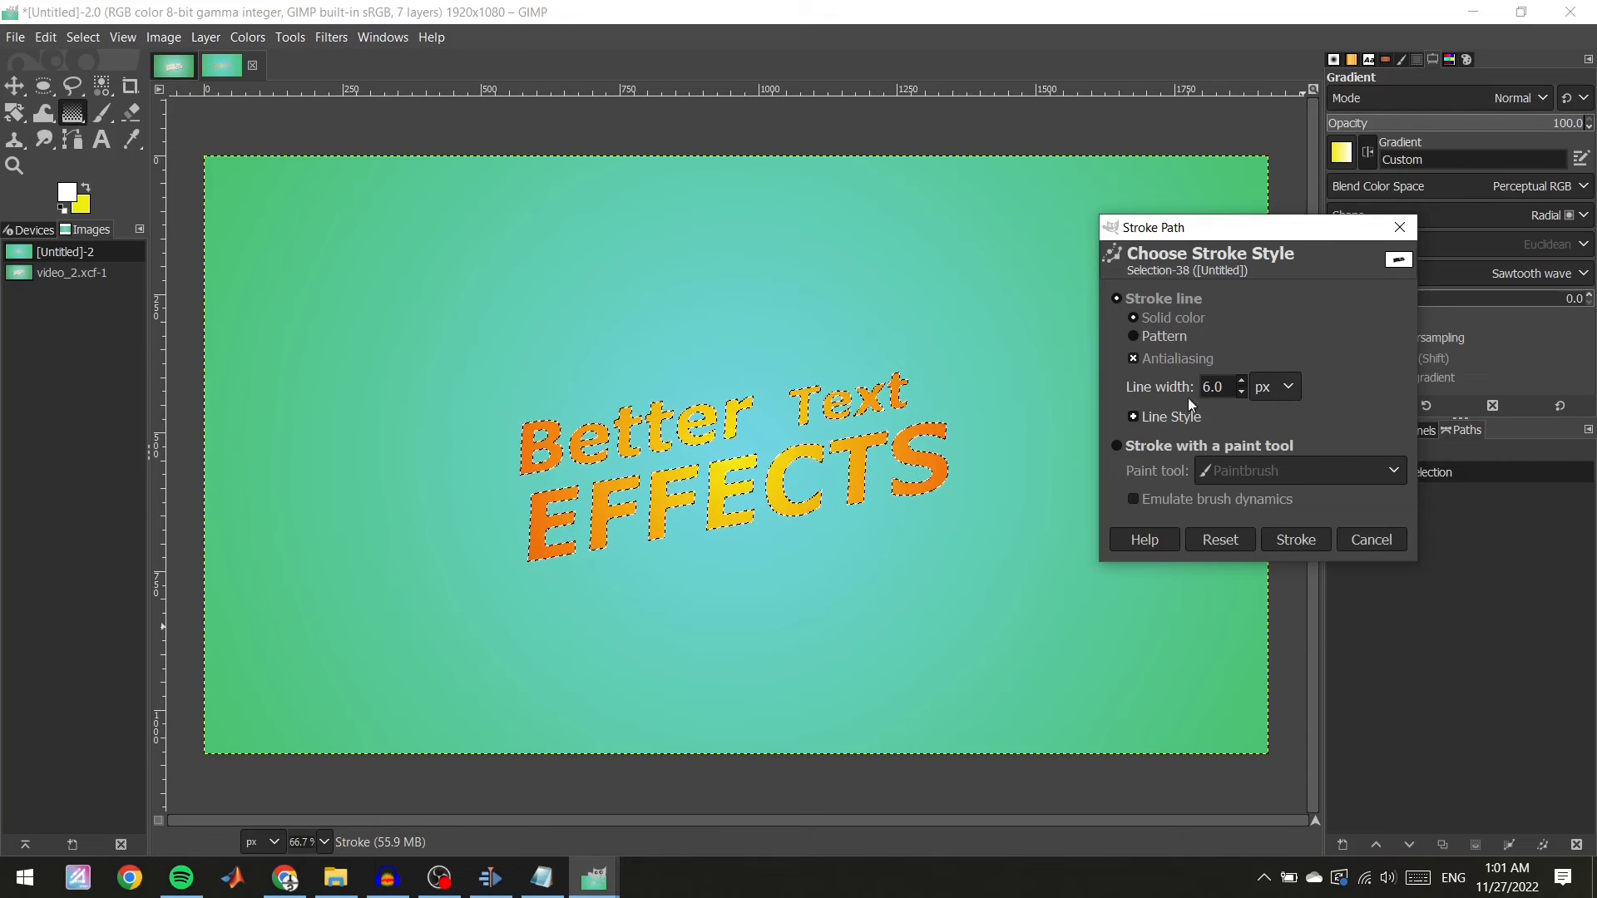
left_click(1303, 542)
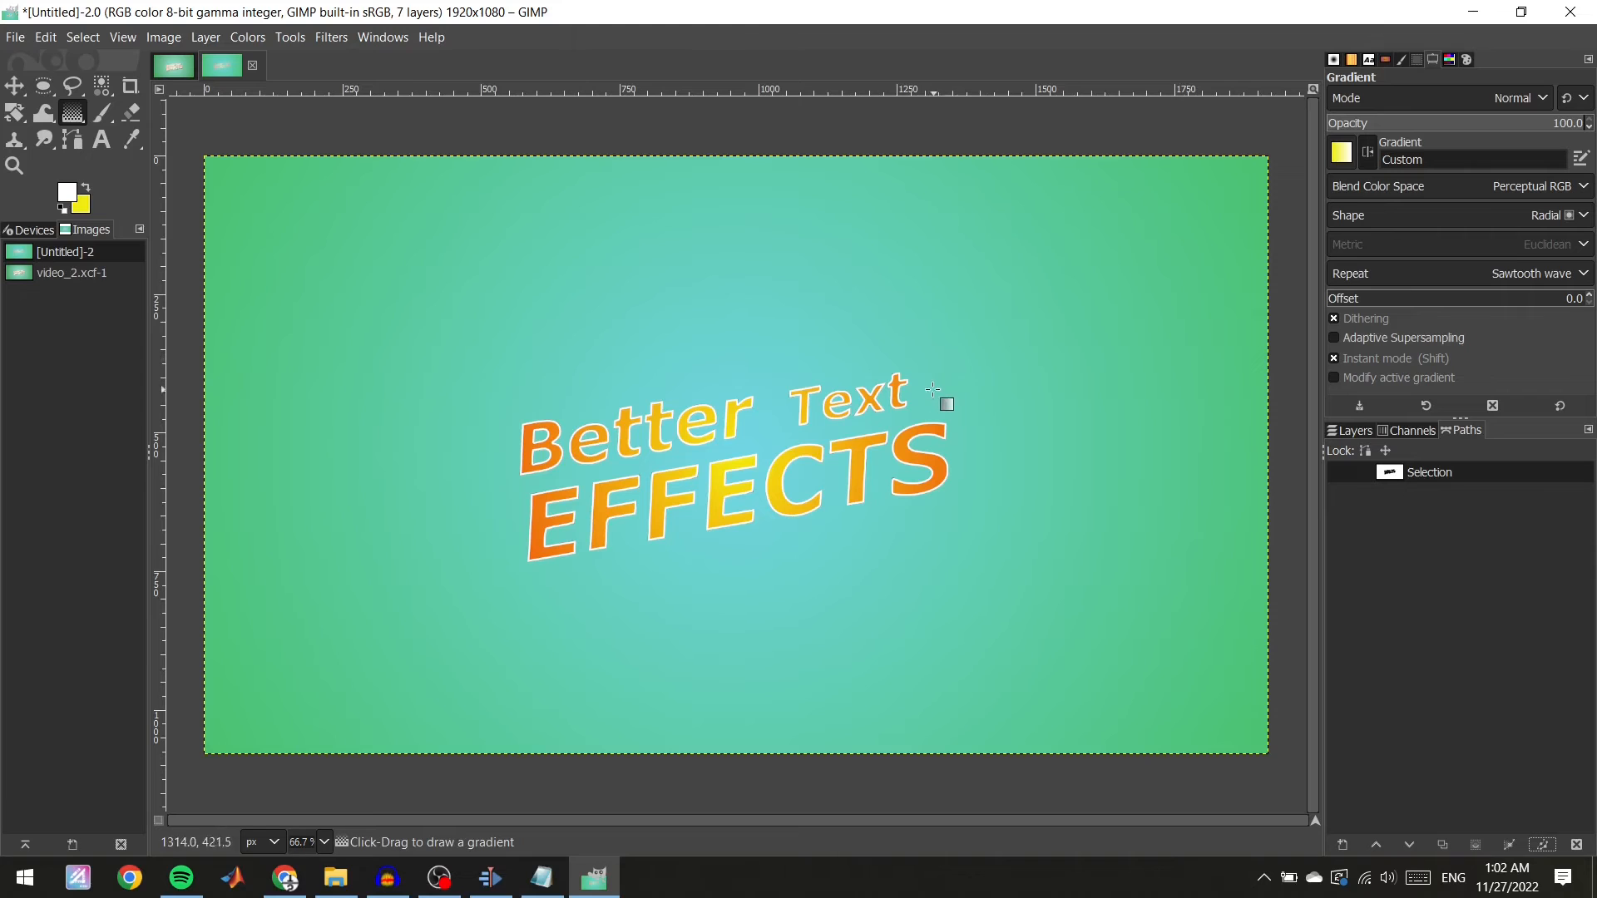
Stroke the text path twice more with an 8 px solid-colour line.
left_click(1552, 845)
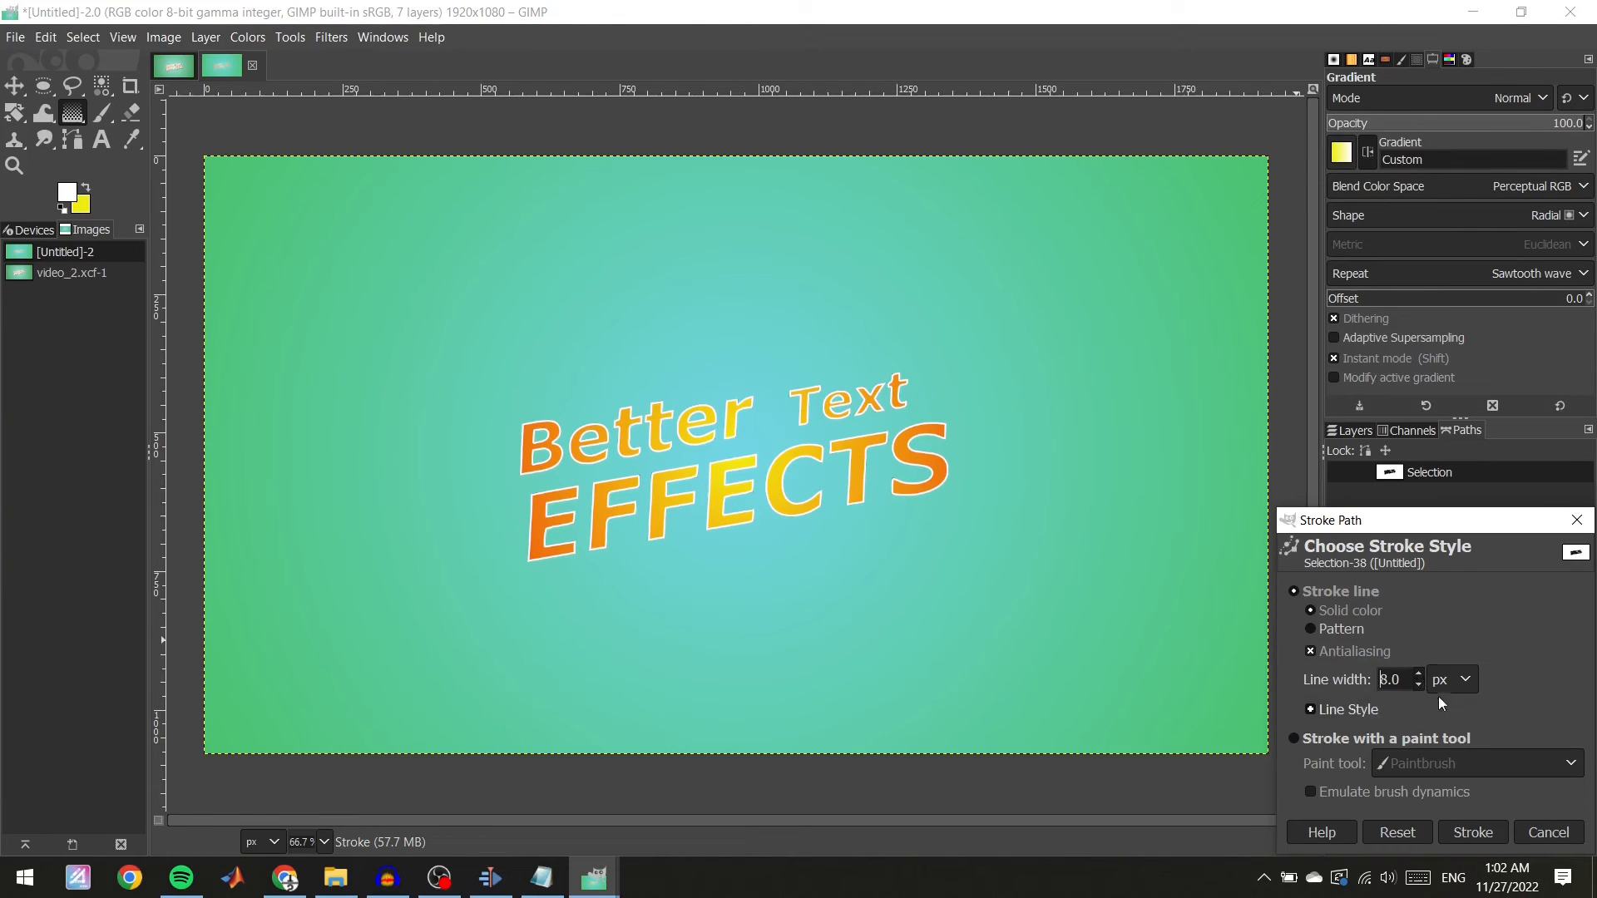
left_click(1477, 836)
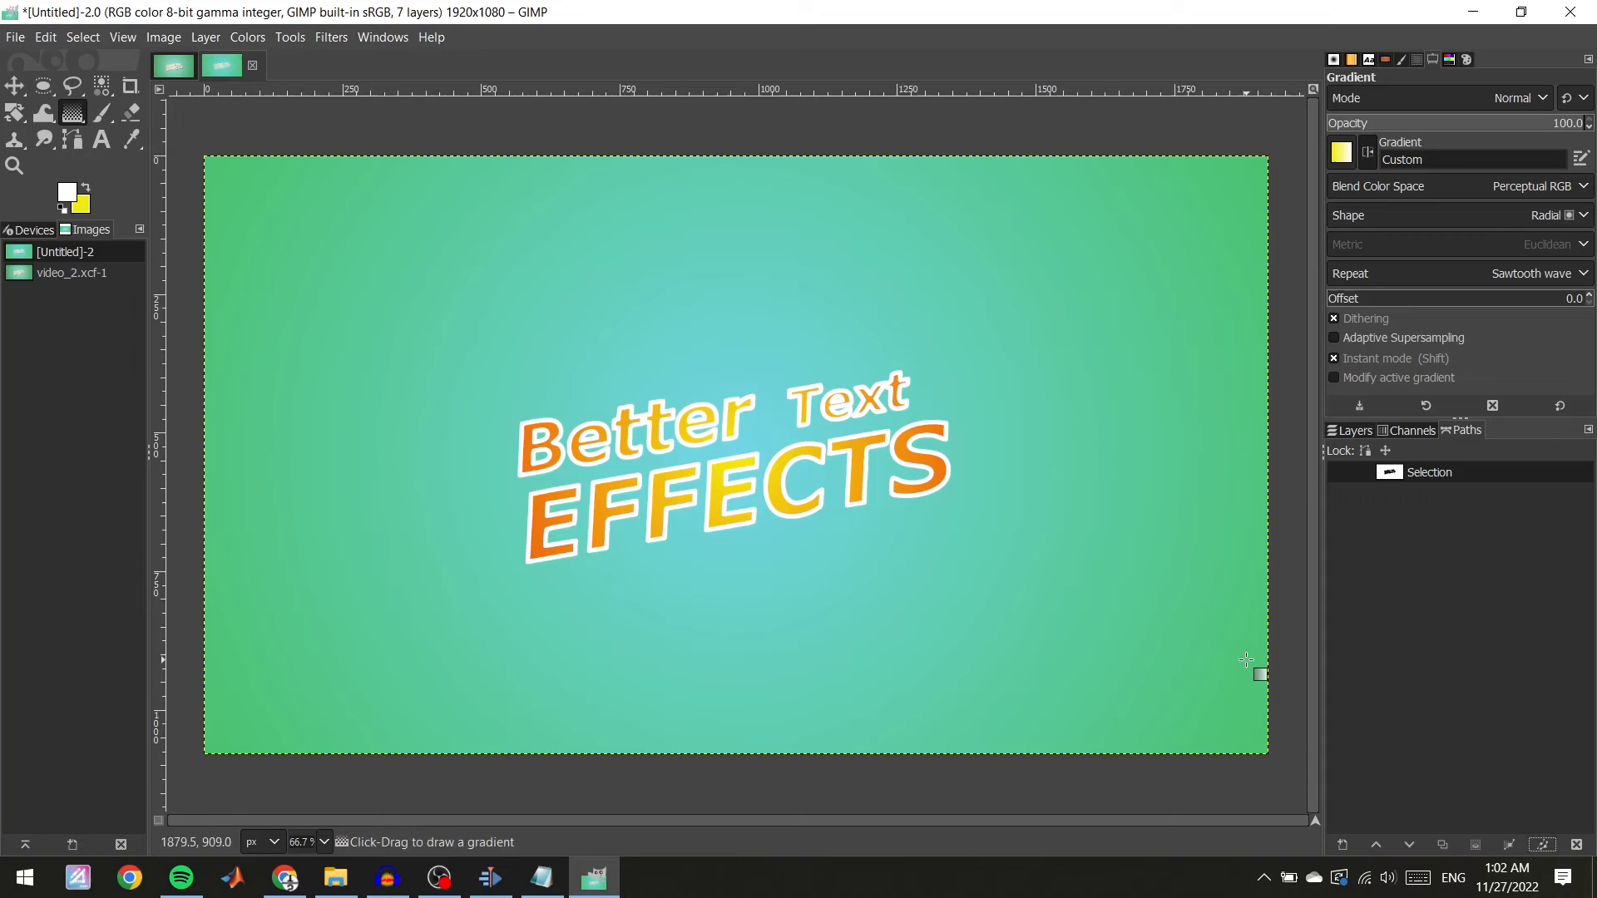
left_click(1542, 845)
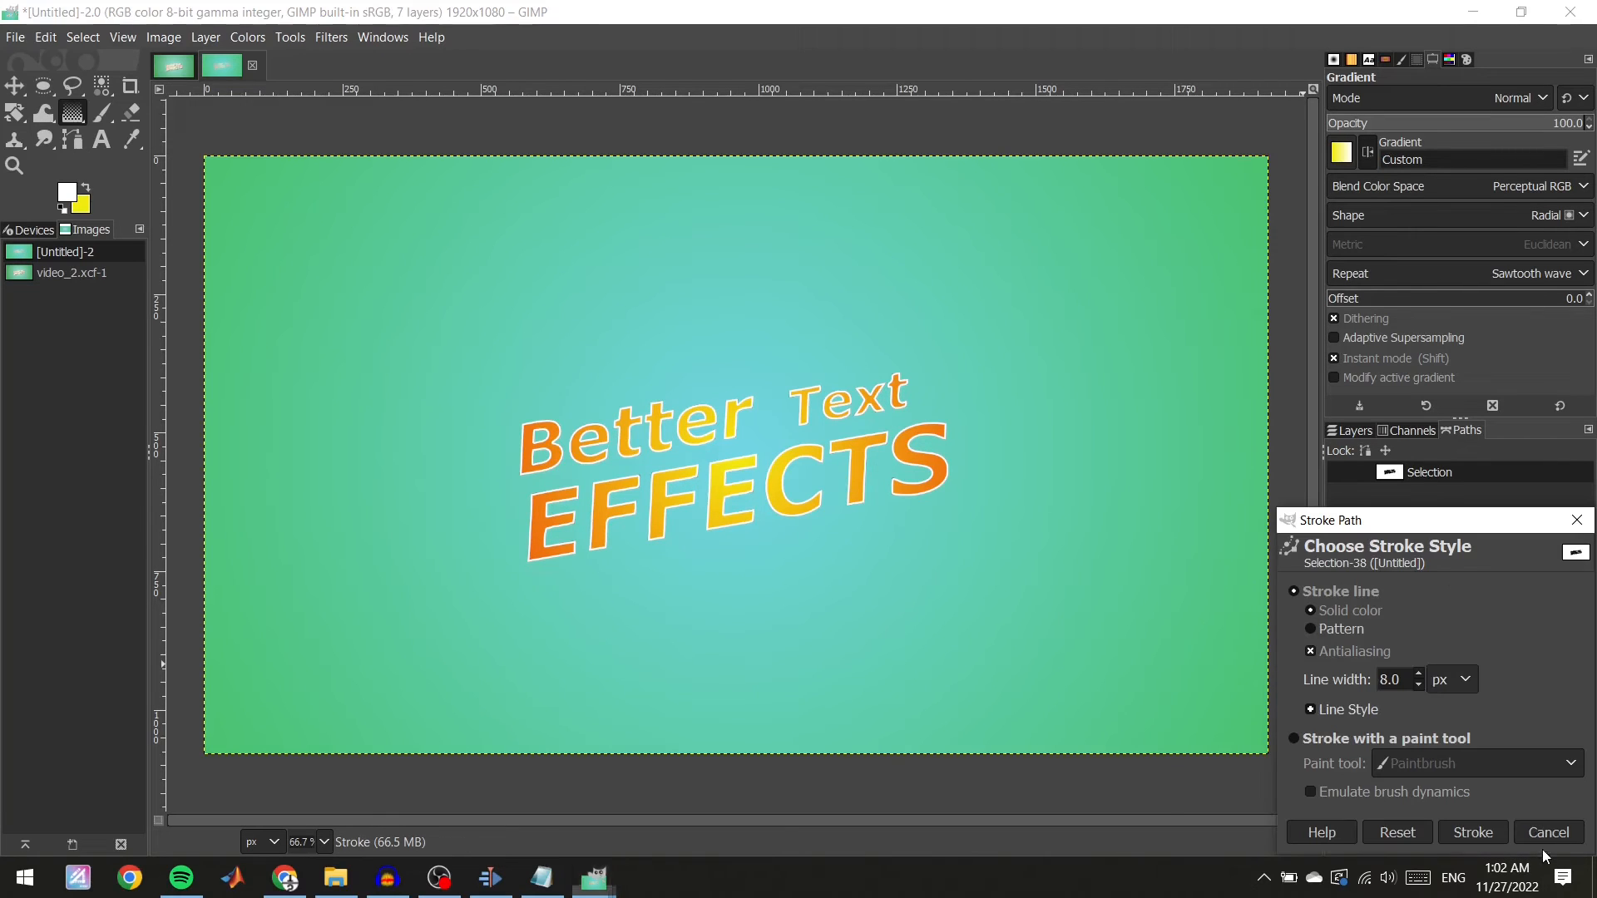
left_click(1479, 831)
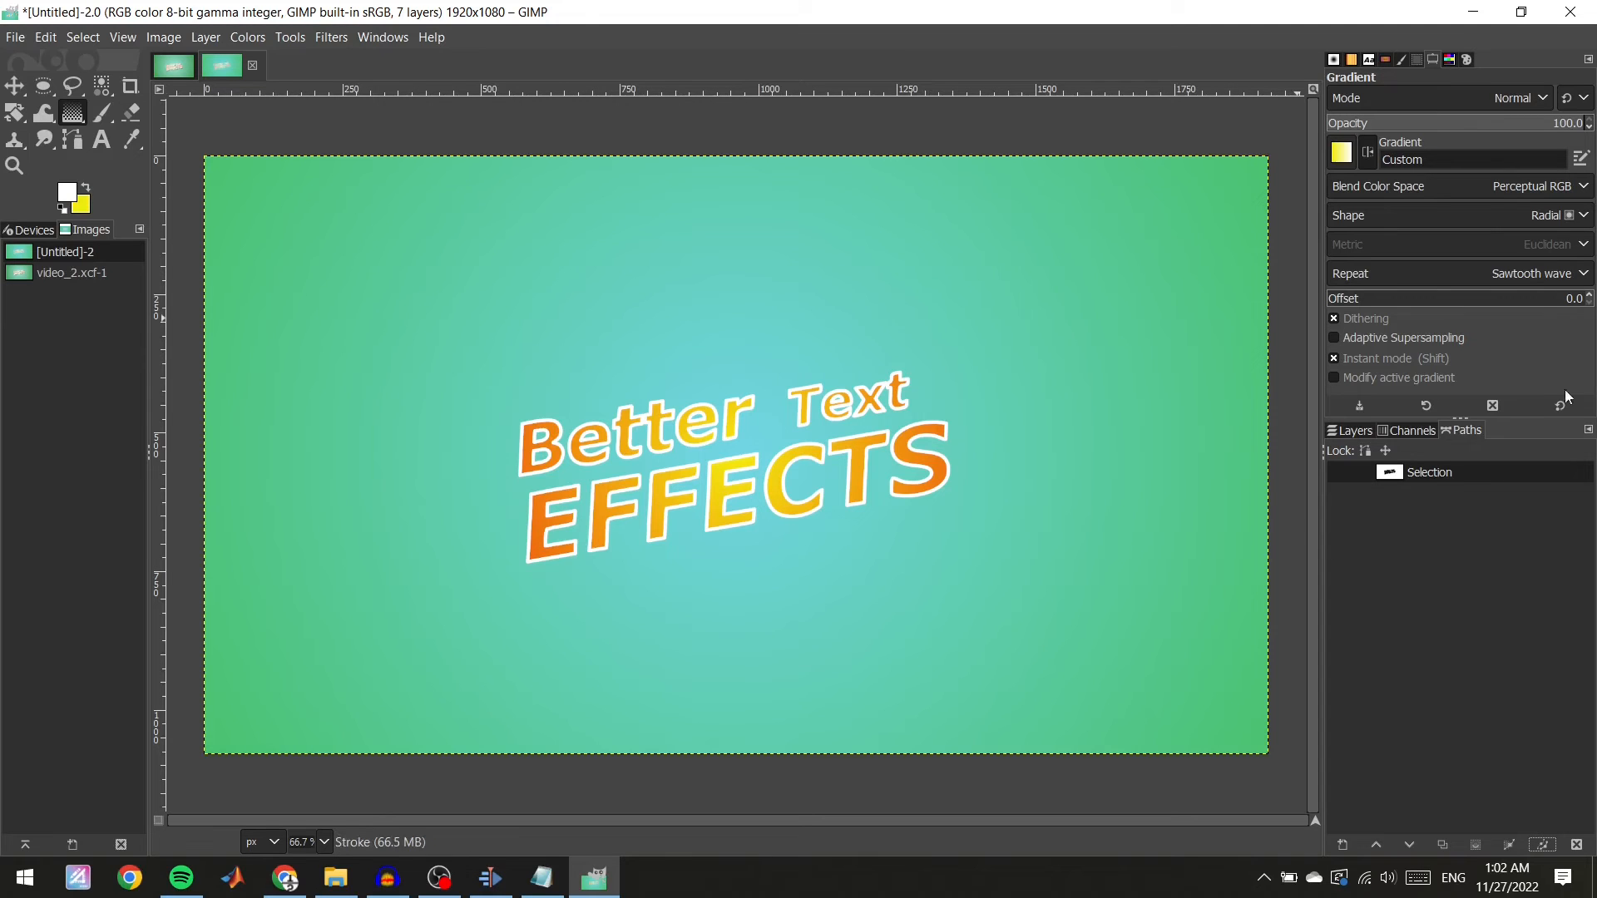
Duplicate the Text Gradient layer and place the copy directly below the original.
left_click(1348, 429)
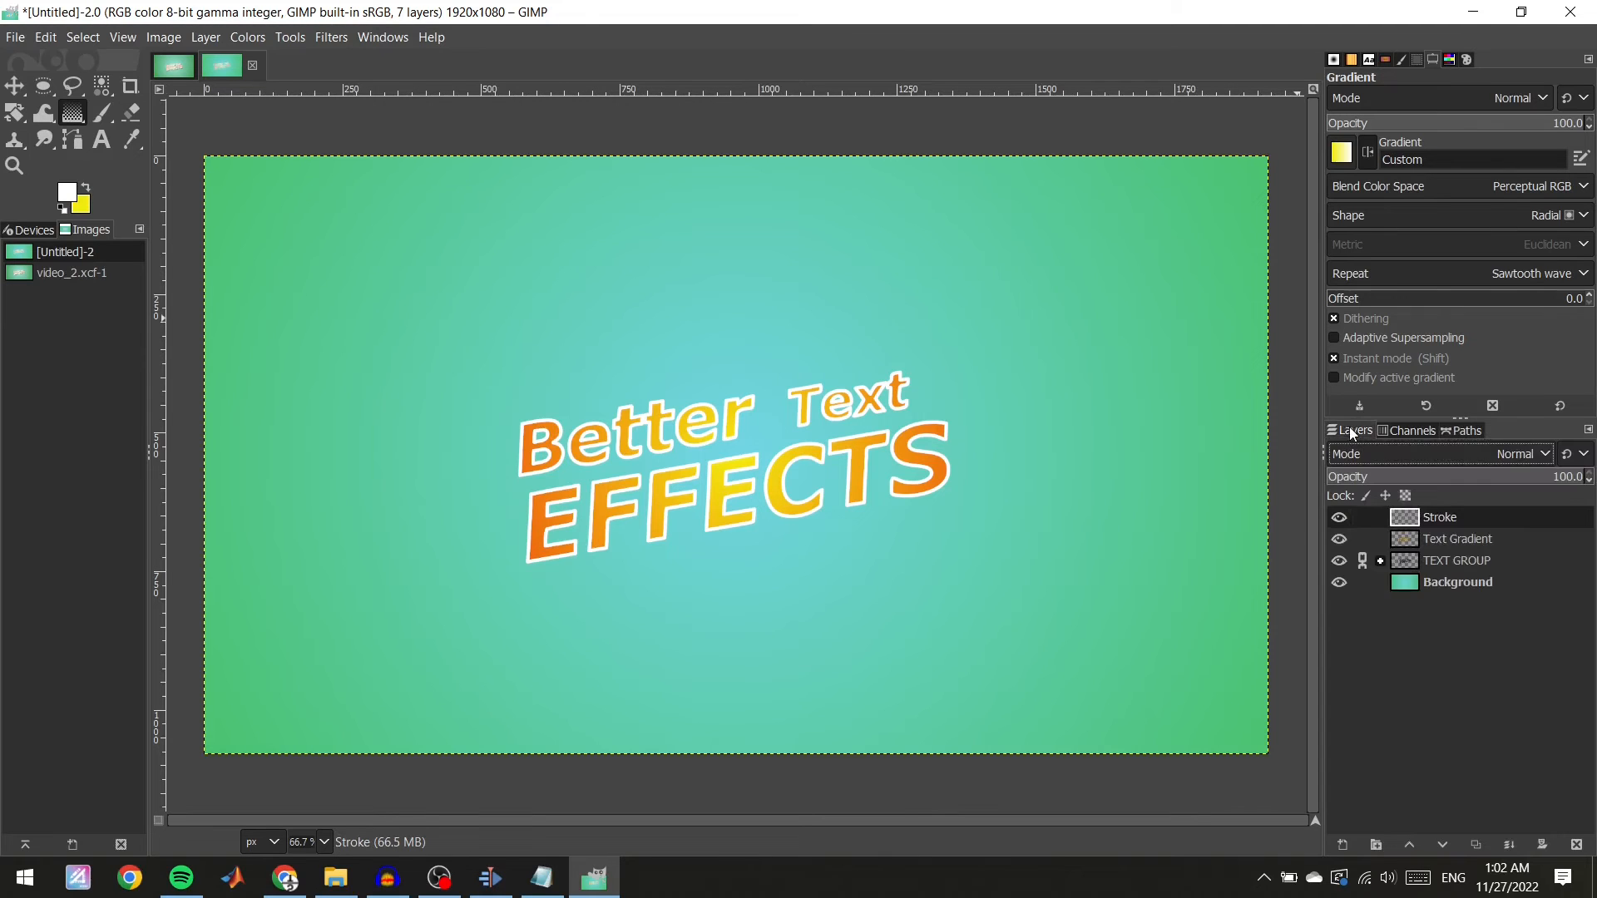
left_click(1504, 537)
right_click(1509, 537)
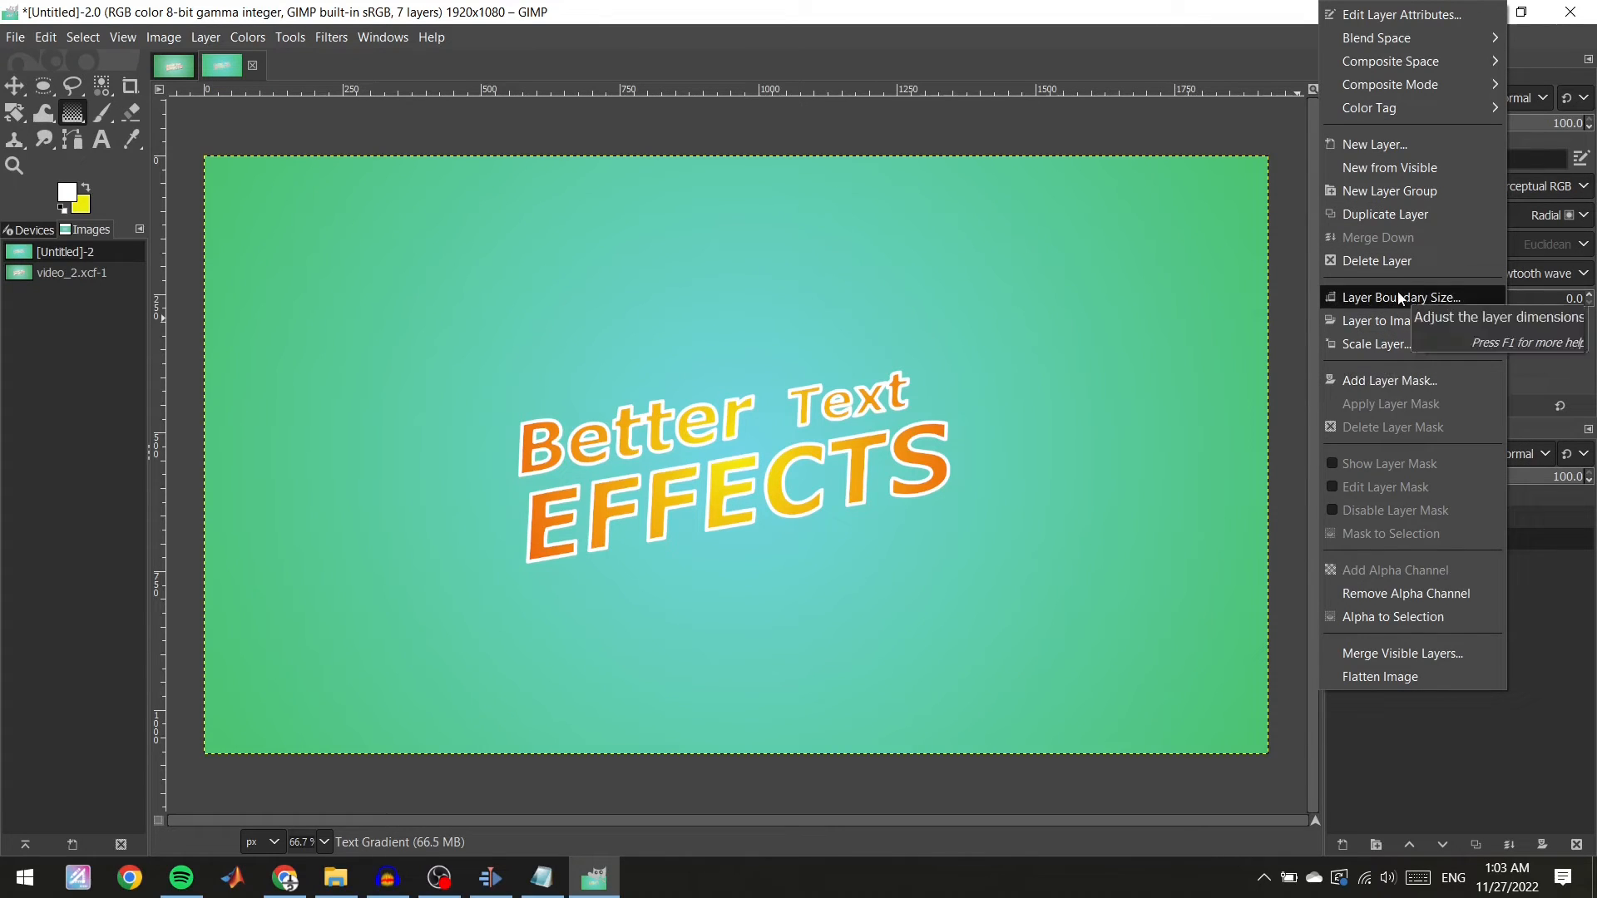
left_click(1389, 215)
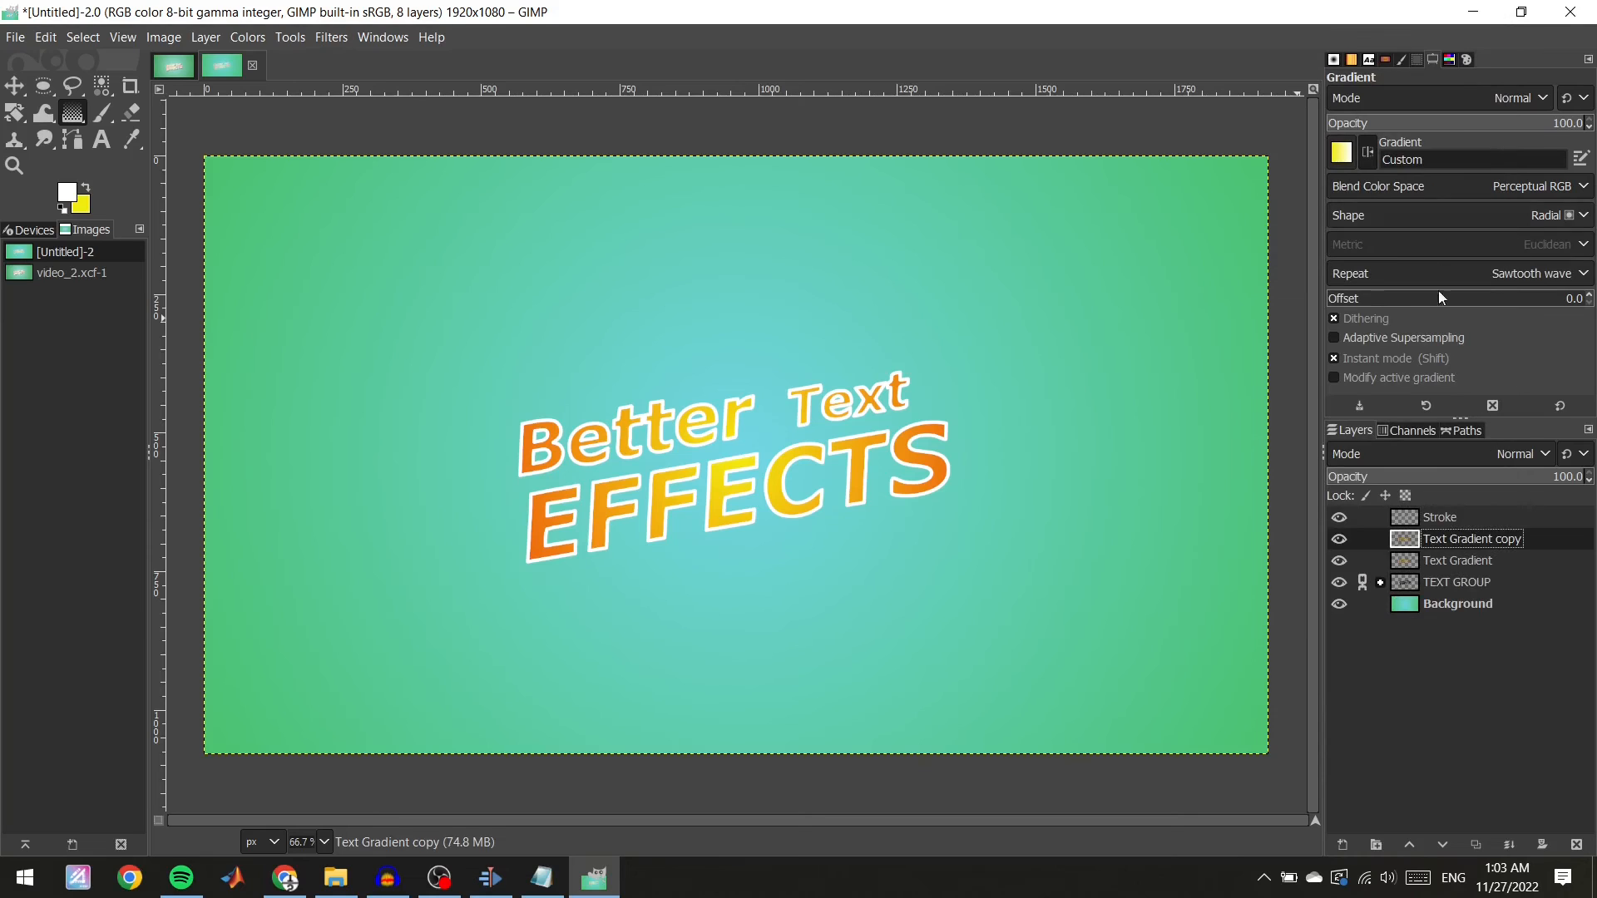
left_click_drag(1542, 542, 1545, 573)
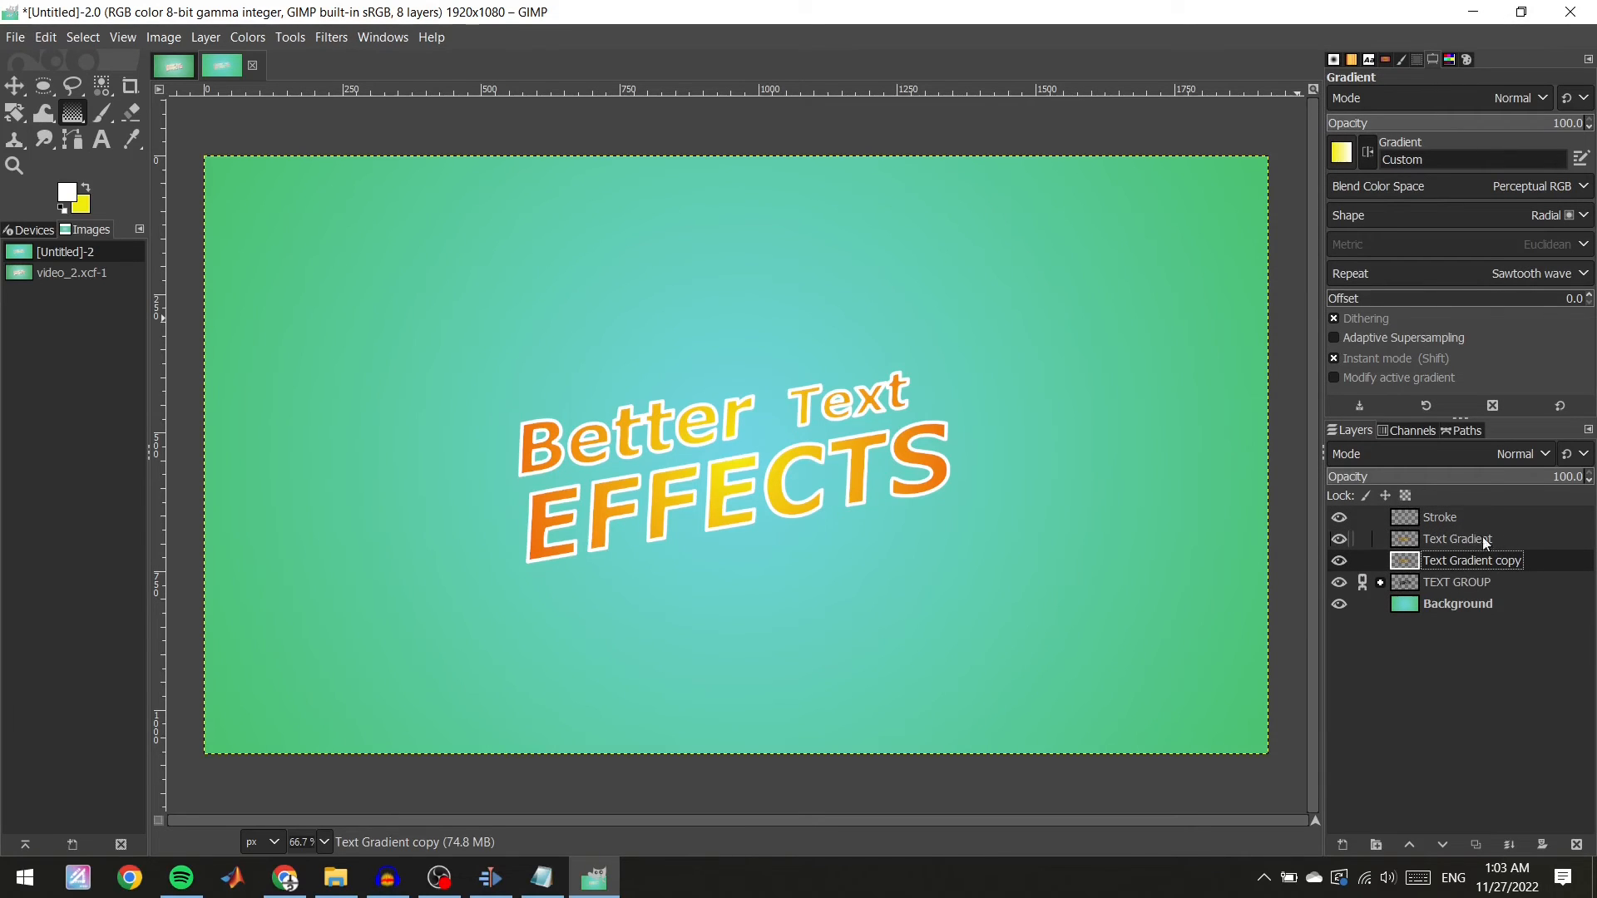
Rename the duplicated layer "LONG Shadow".
right_click(1513, 563)
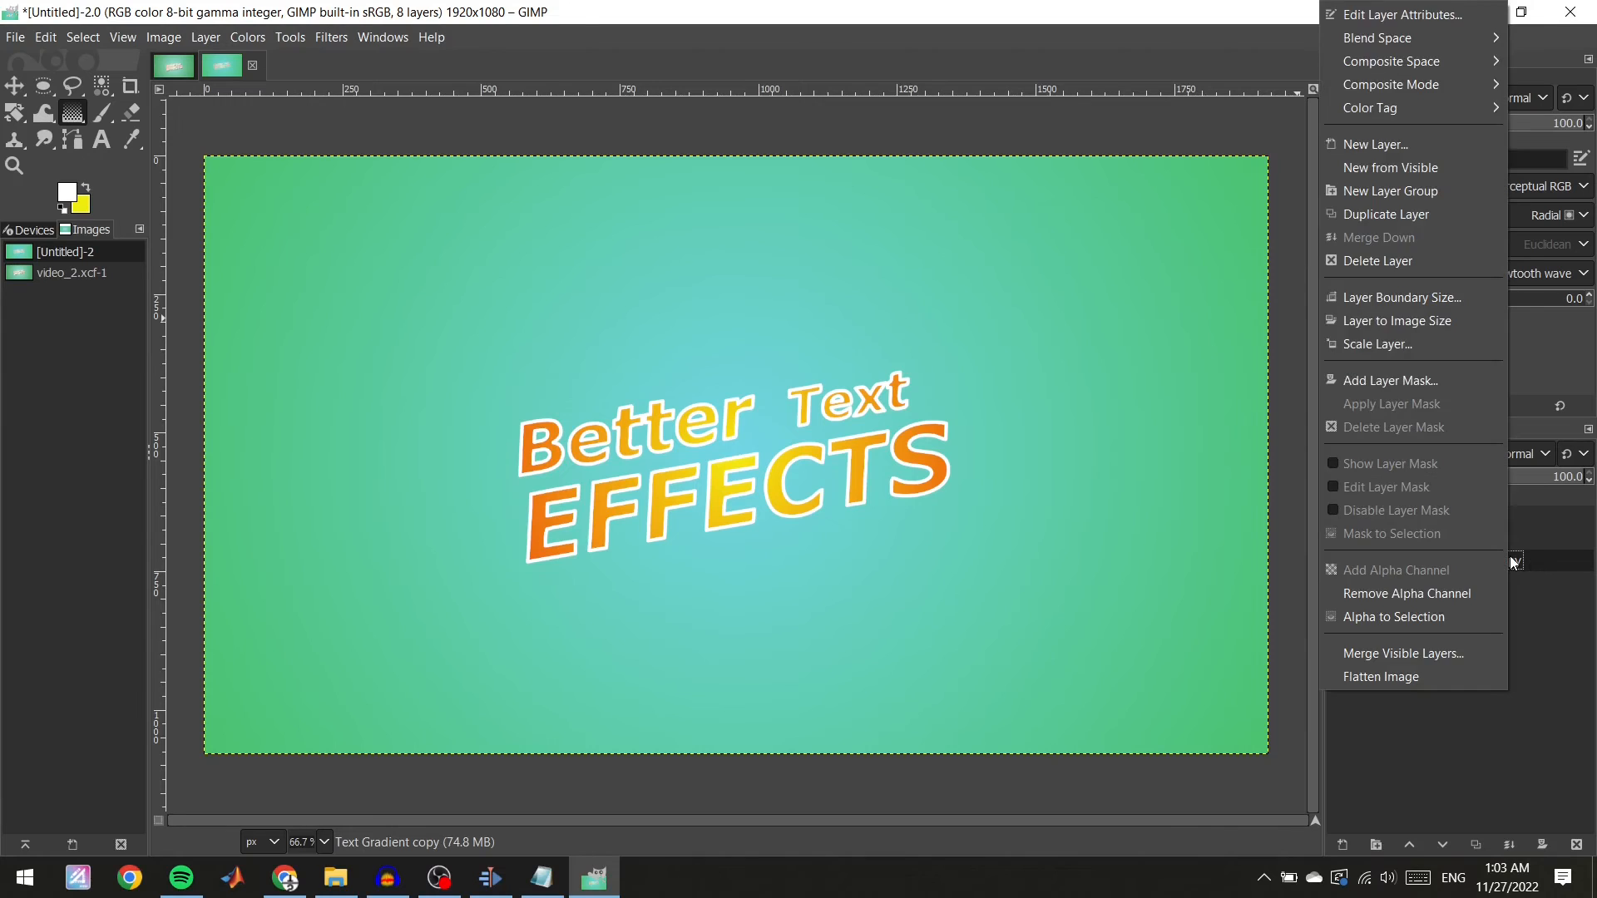
double_click(1512, 561)
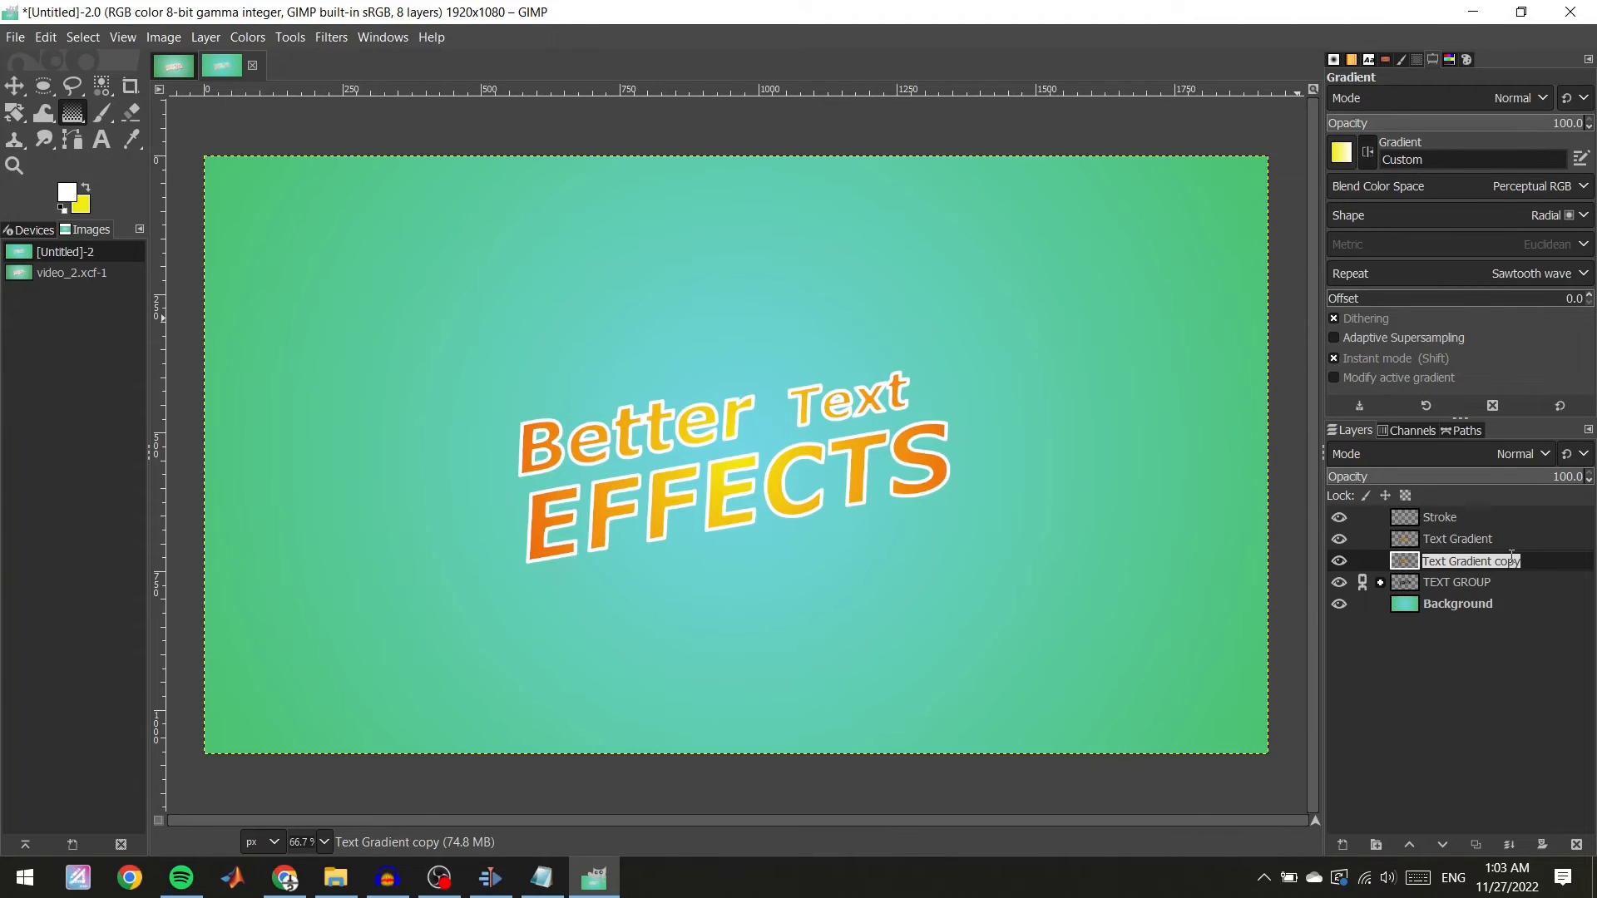
type("LO")
type("ONG")
key("BackSpace")
key("BackSpace")
key("BackSpace")
type("NG Shadow")
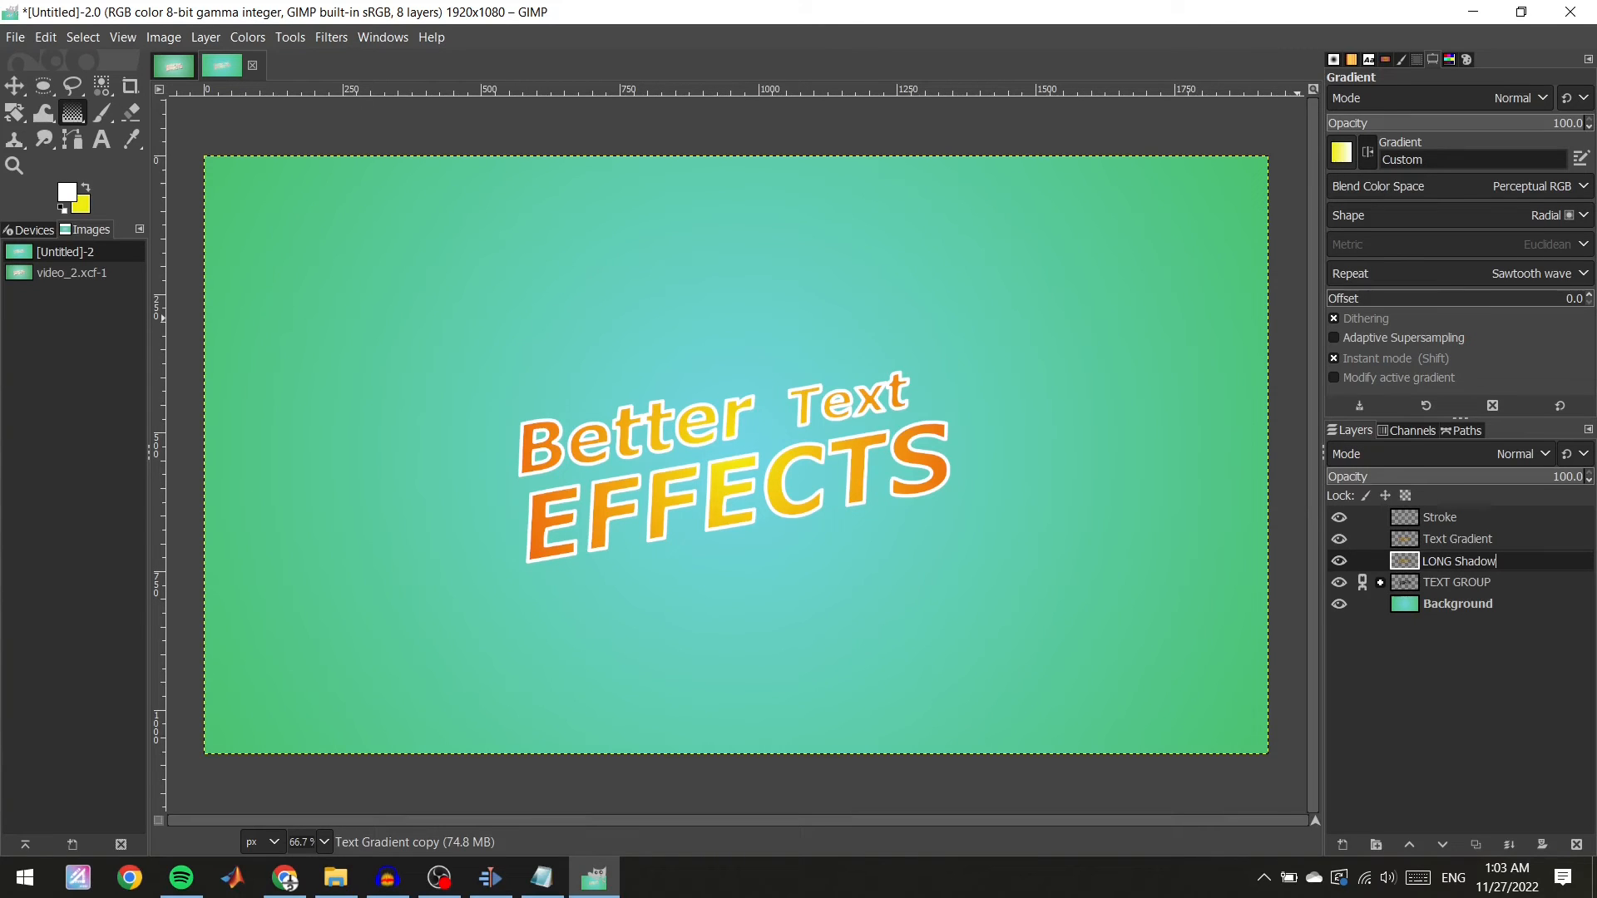
Open the Long Shadow filter on the LONG Shadow layer and try the Infinite, Fading and Fading (fixed length) styles before returning to Finite.
key("Return")
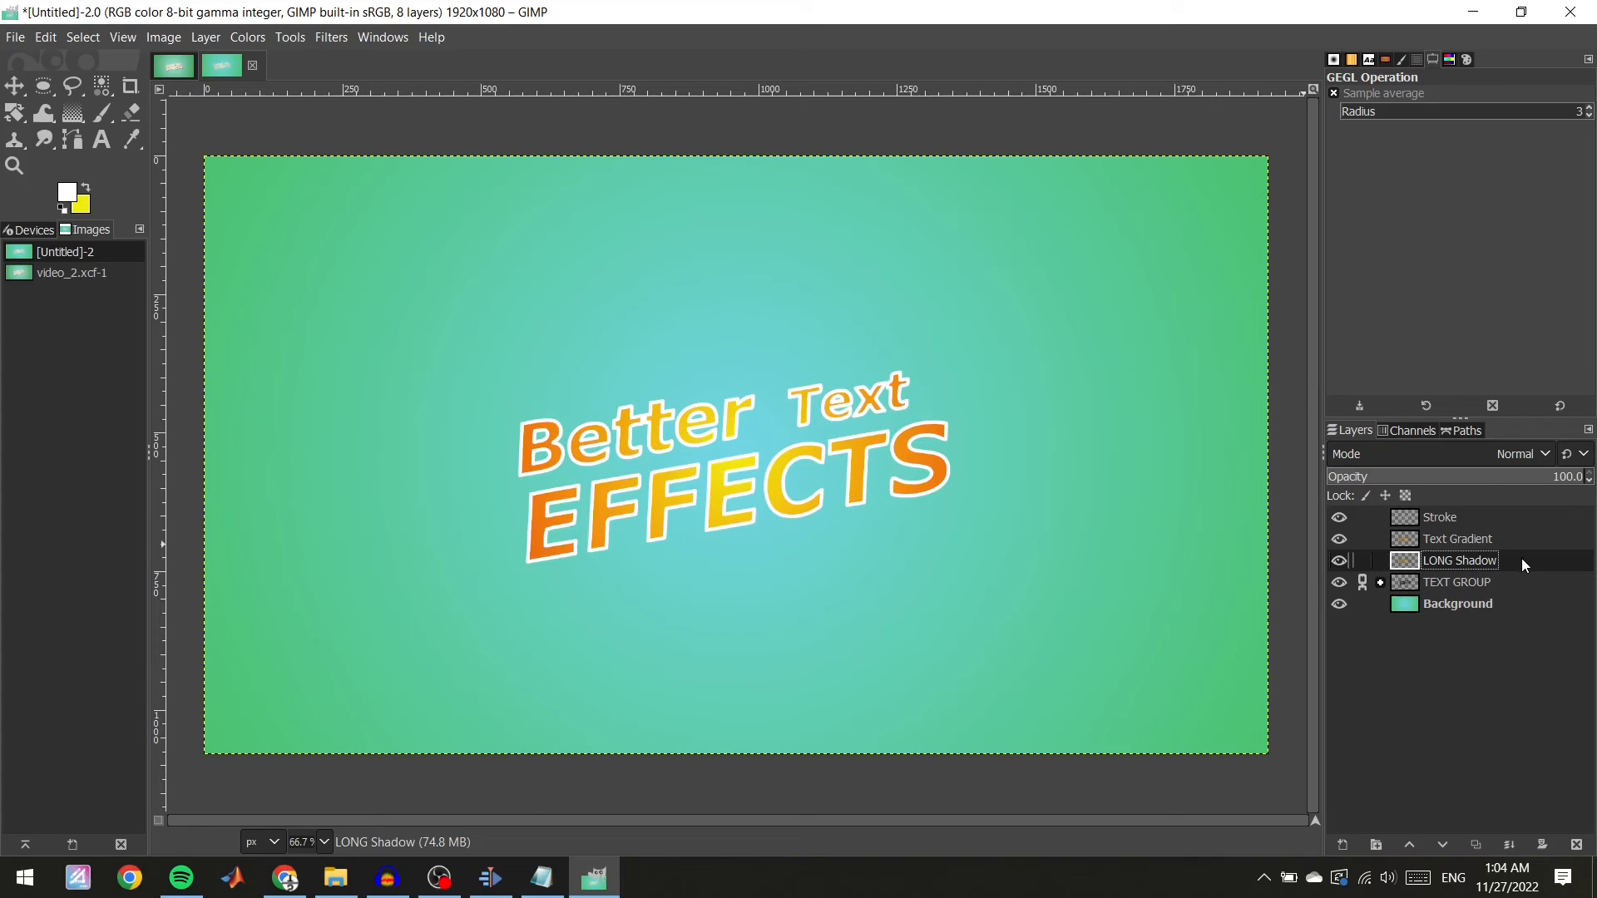
left_click(320, 35)
mouse_move(440, 235)
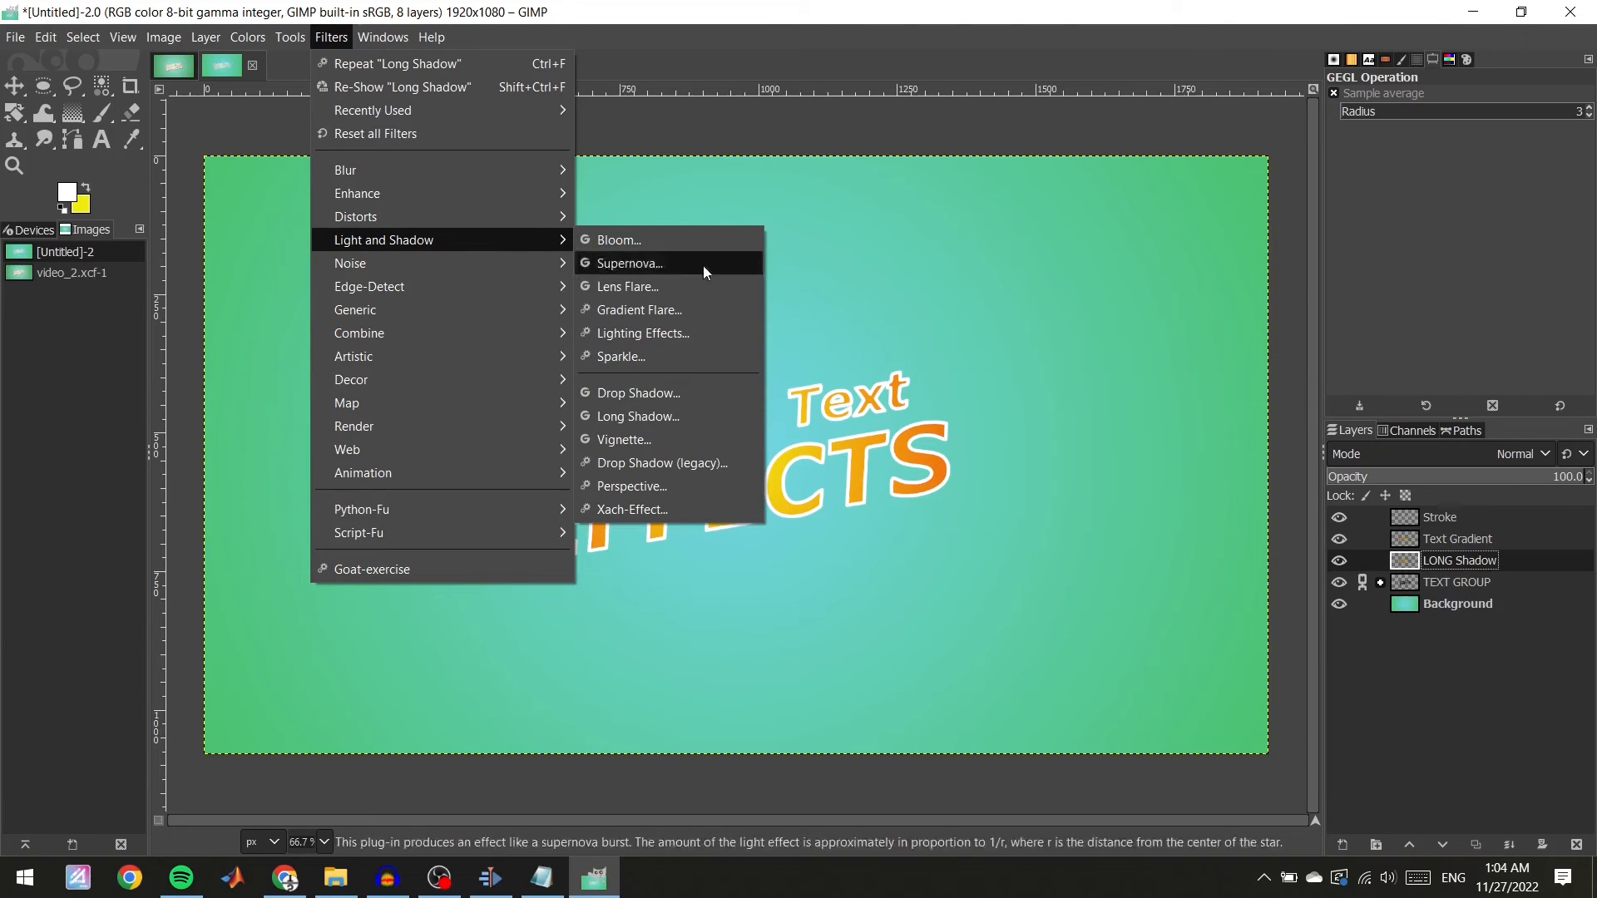
left_click(684, 416)
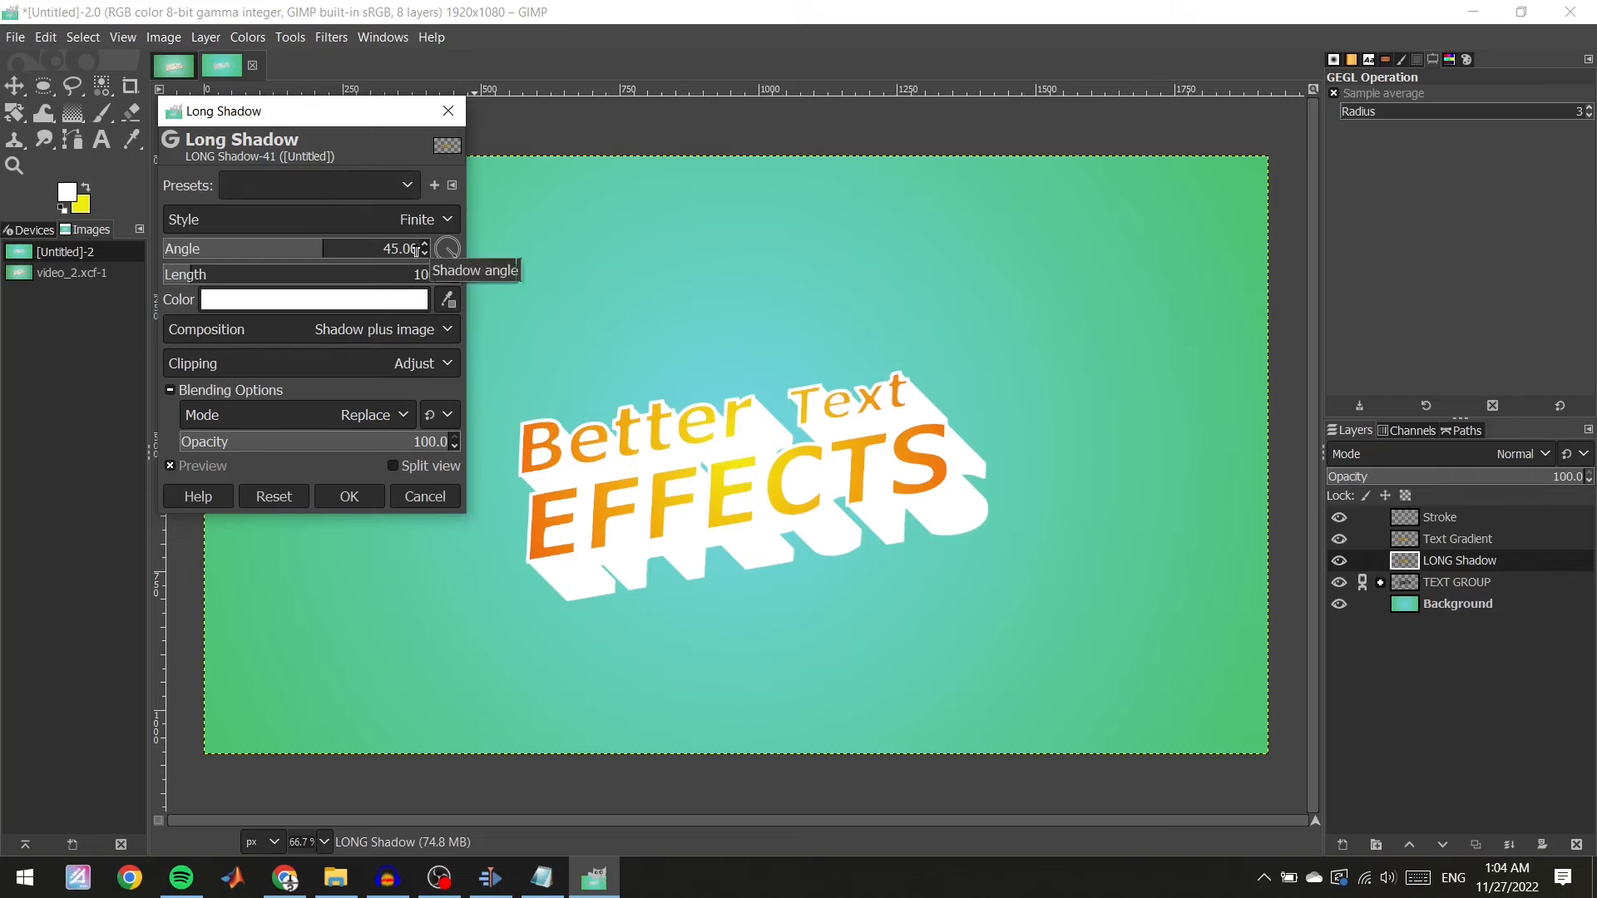
left_click_drag(314, 117, 373, 93)
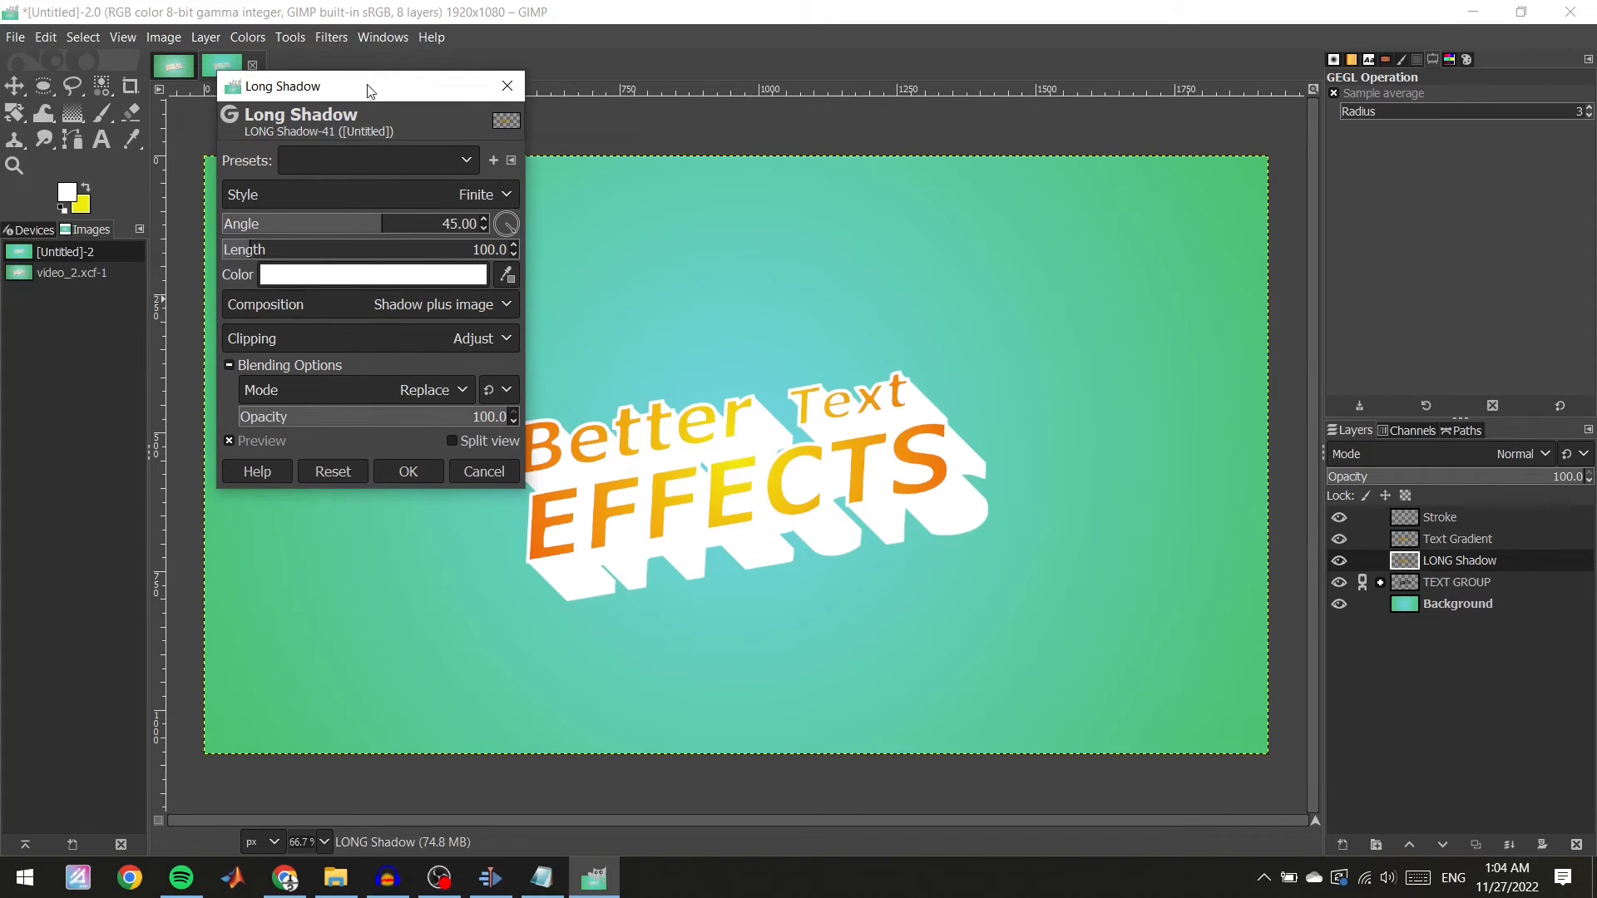
left_click_drag(370, 91, 340, 82)
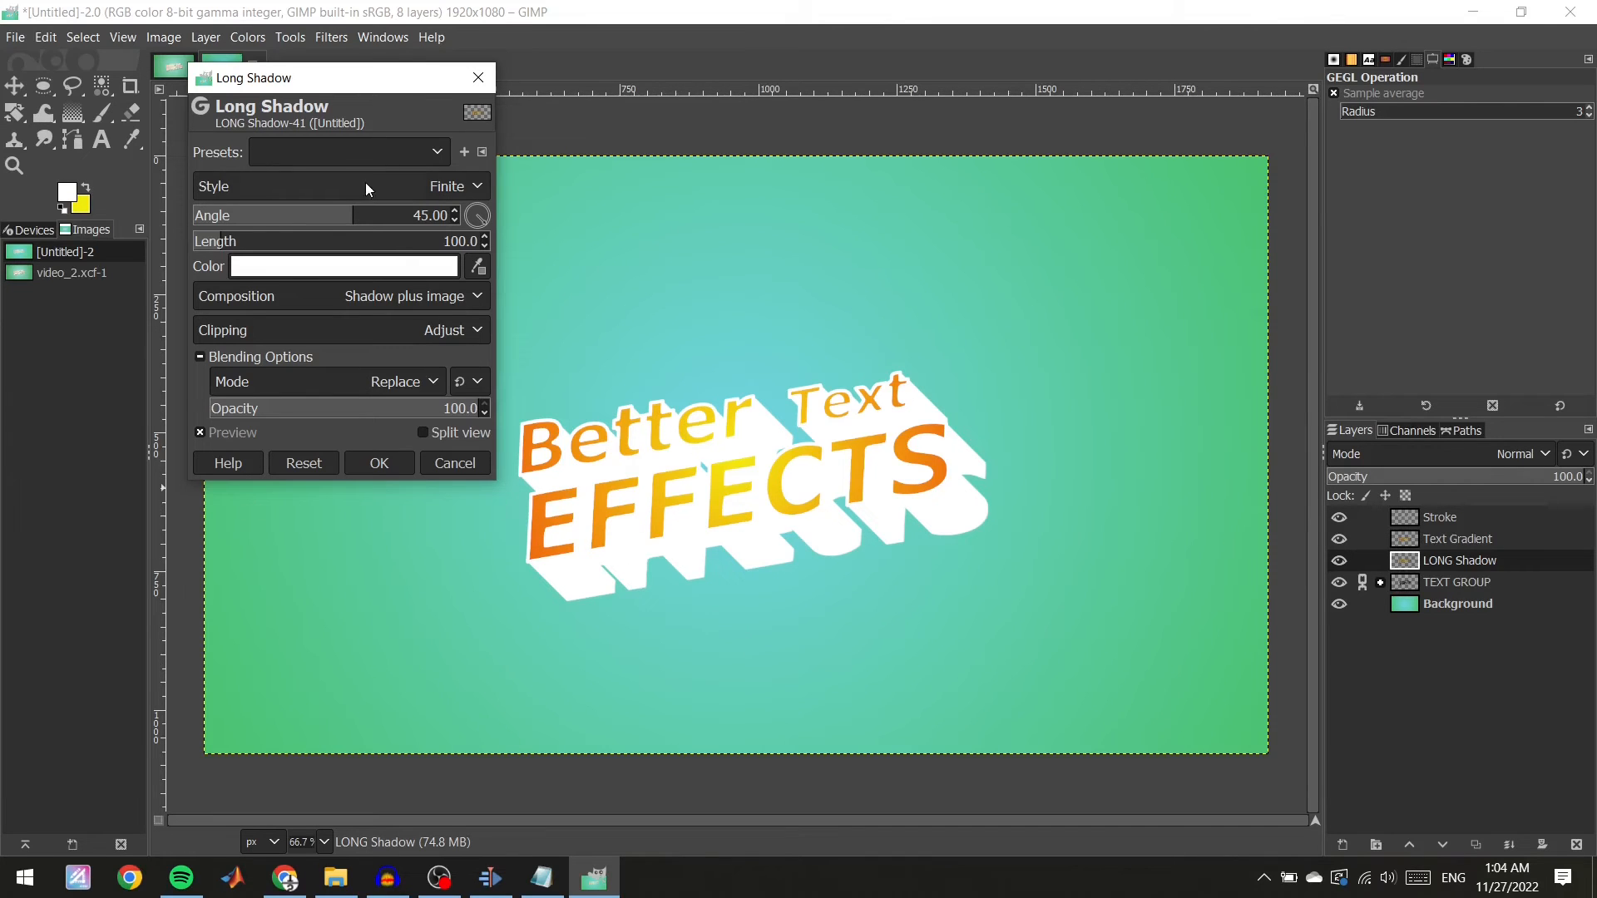
left_click(463, 186)
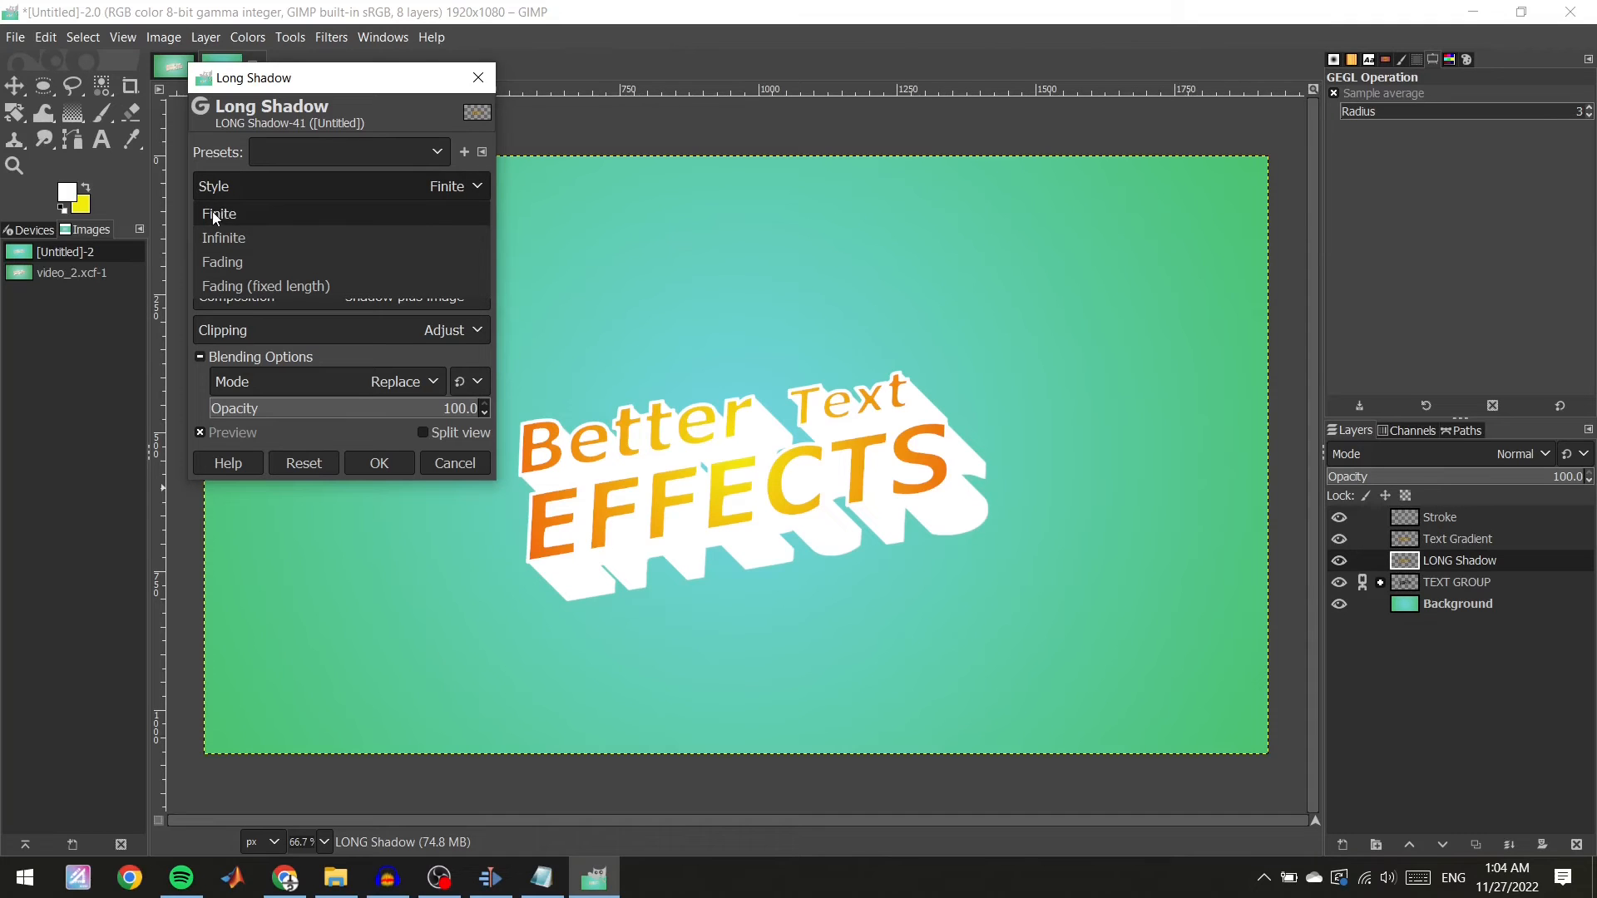
left_click(246, 239)
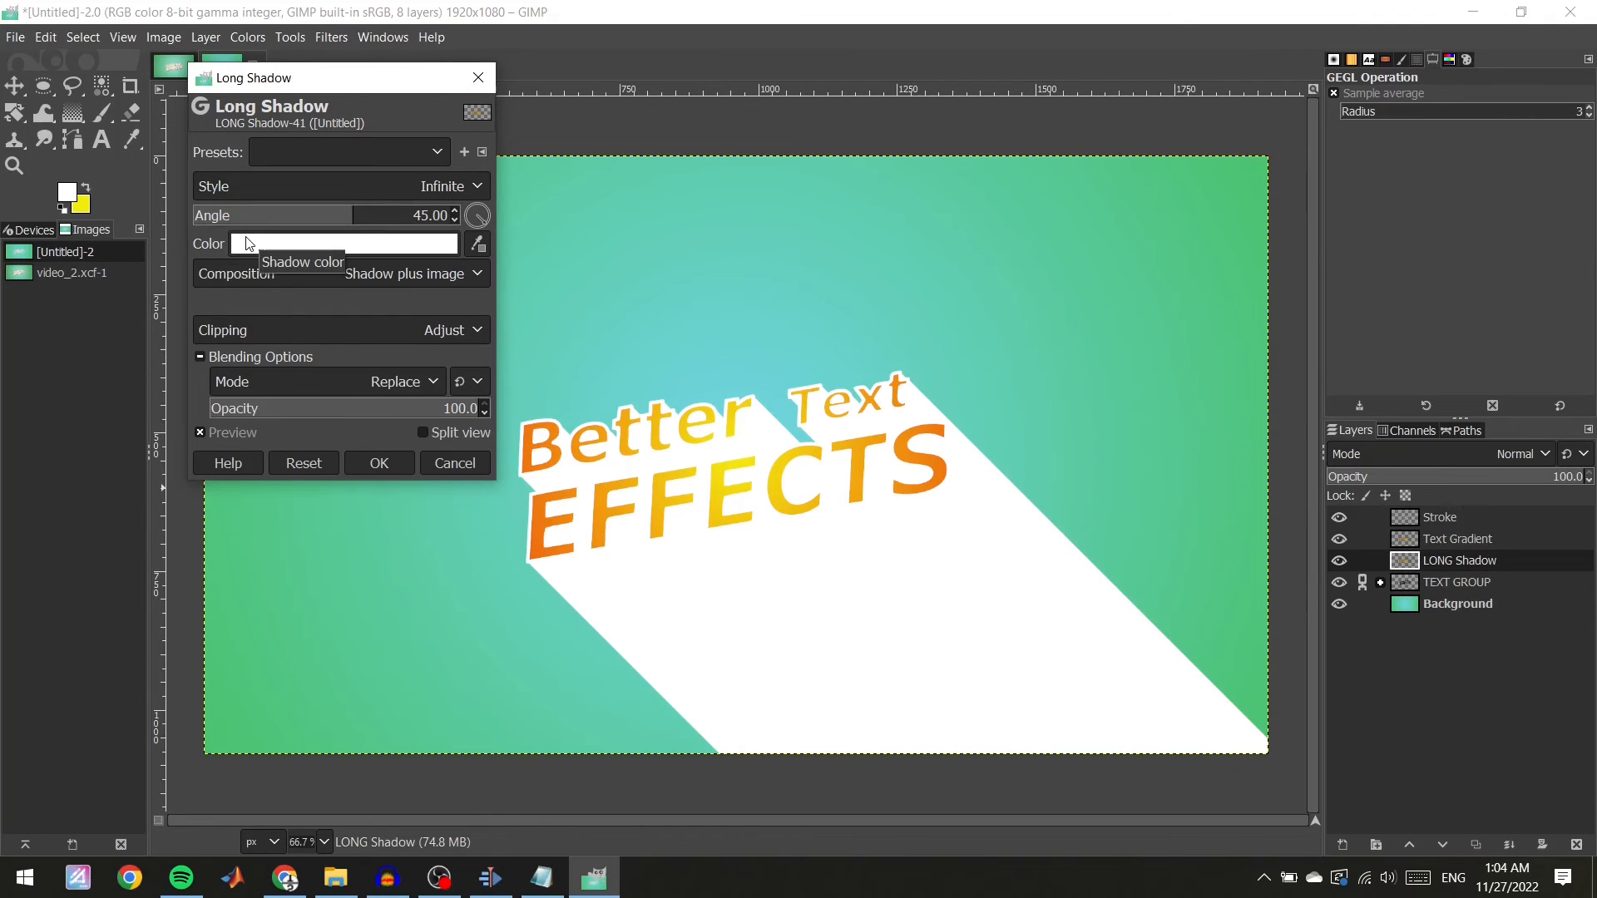
left_click(441, 185)
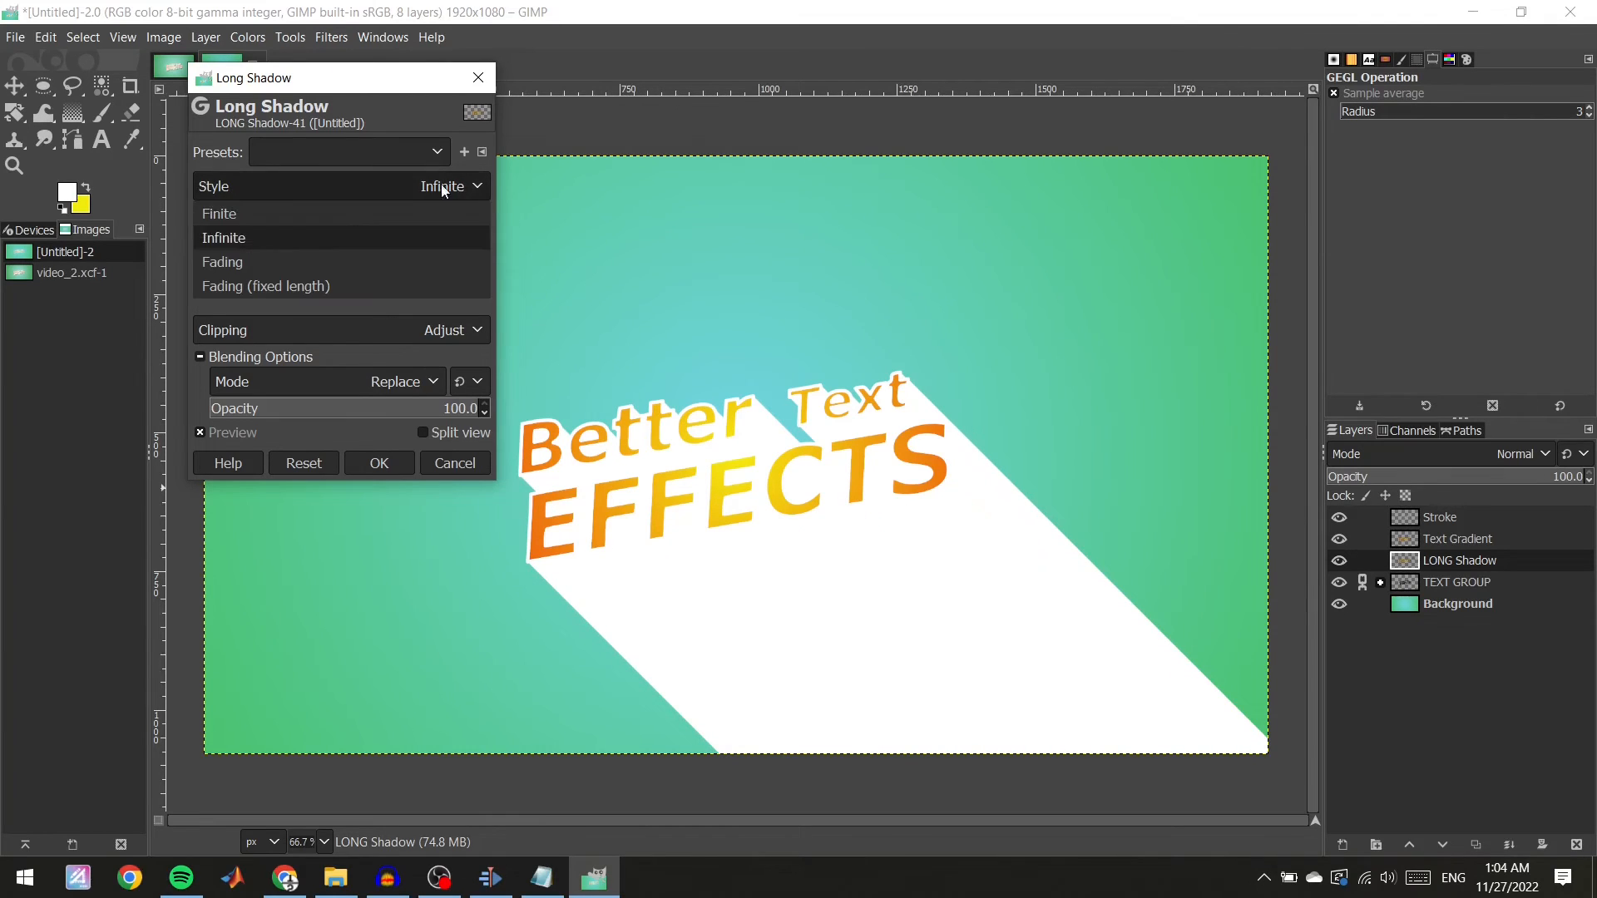
left_click(264, 262)
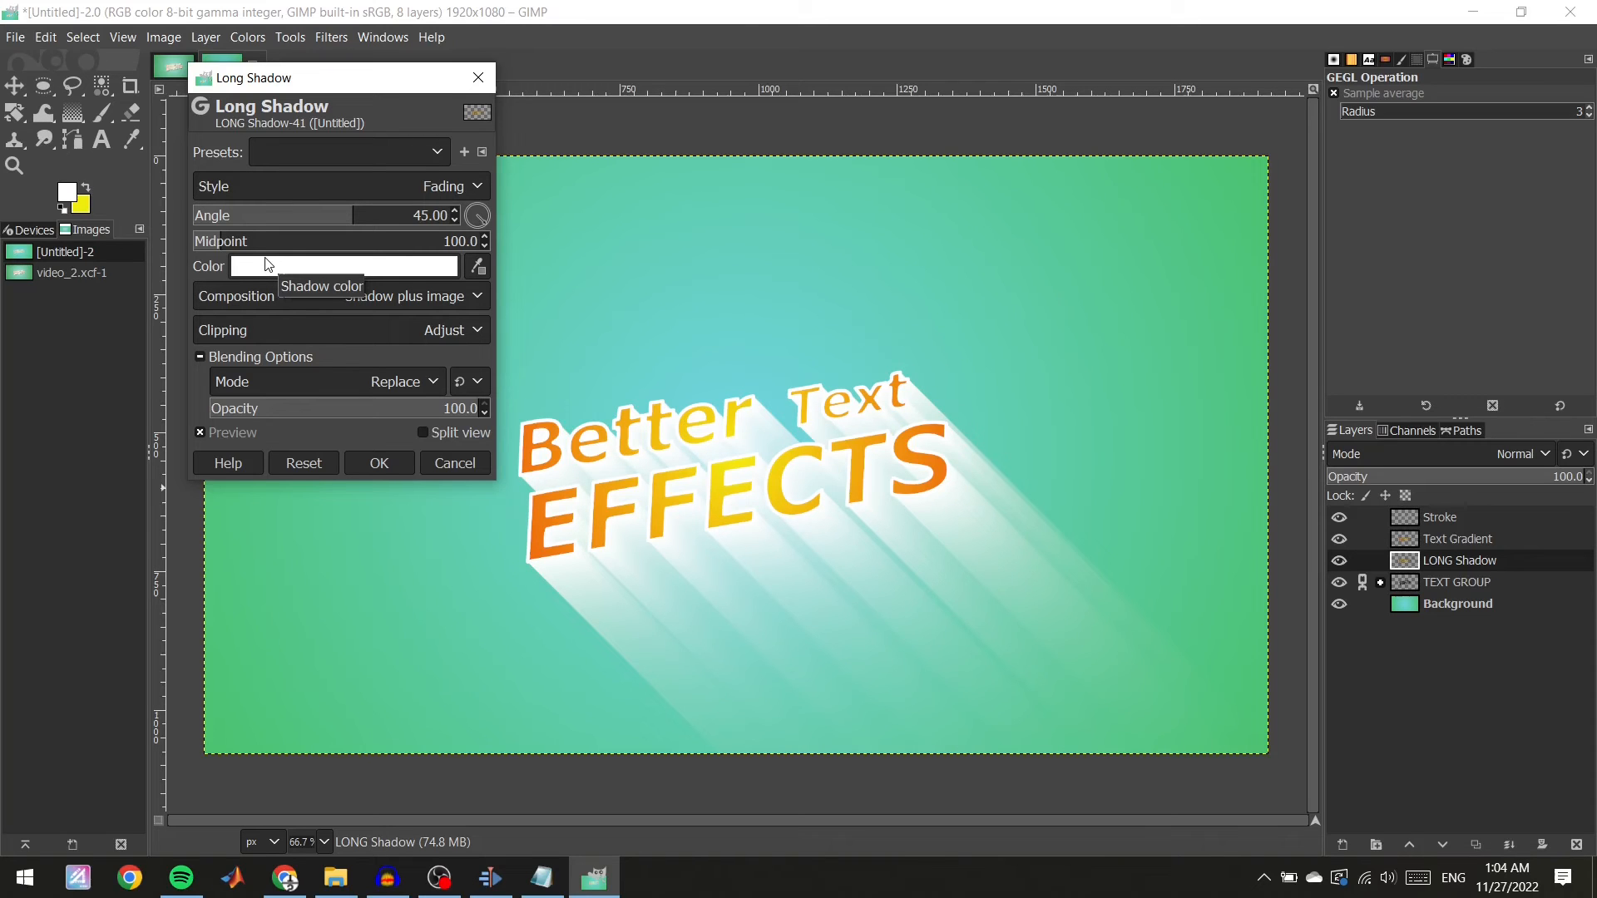
left_click(425, 178)
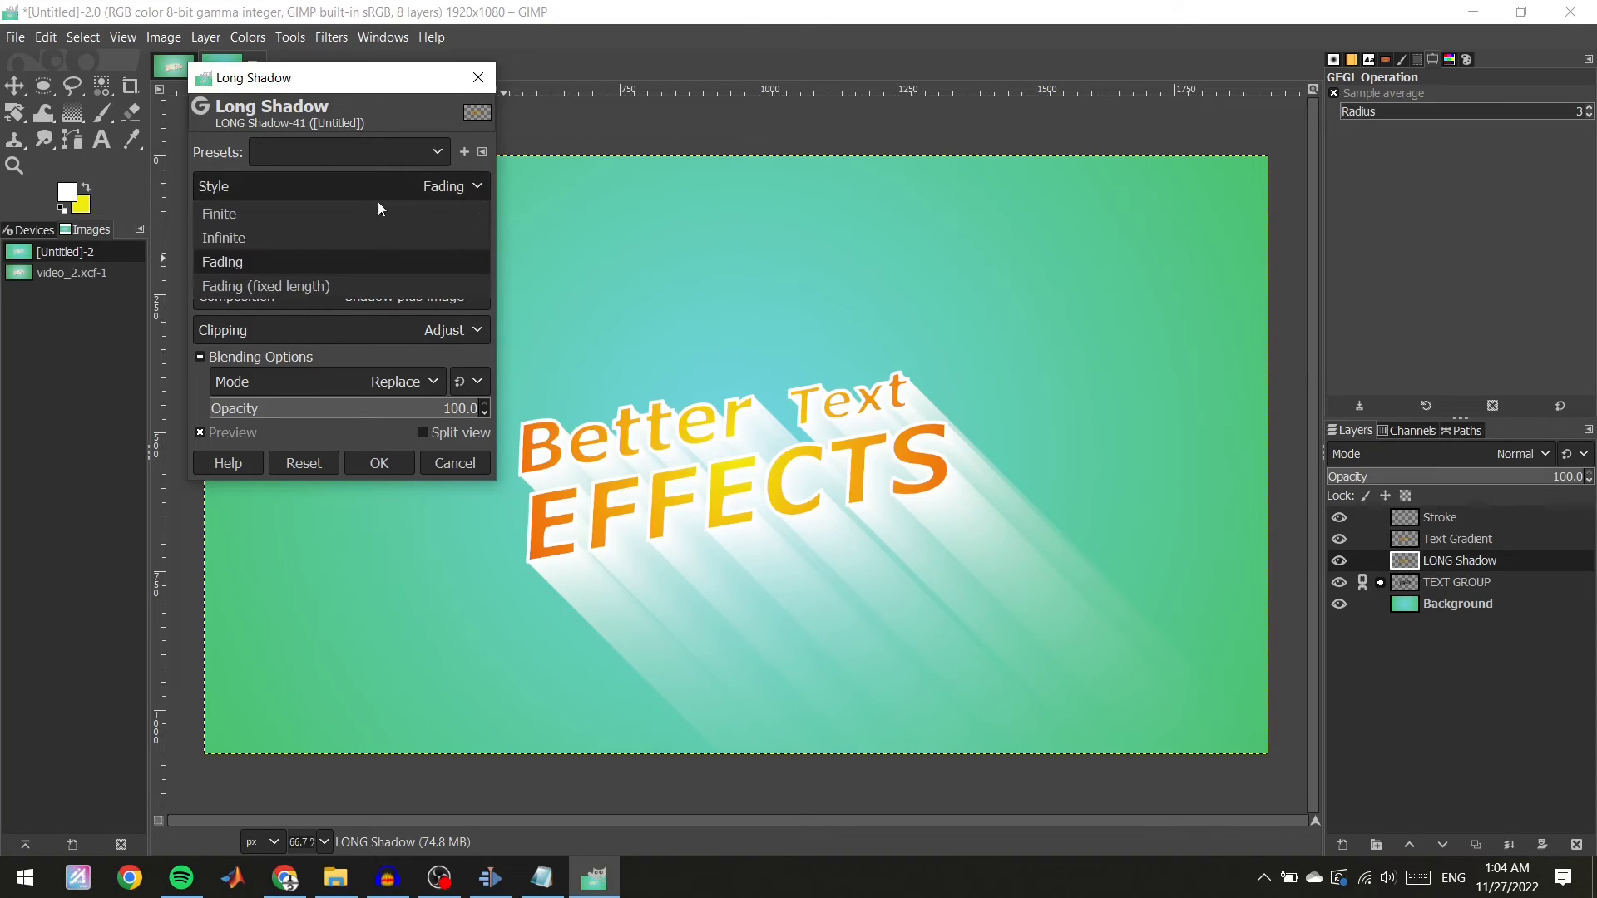
left_click(307, 285)
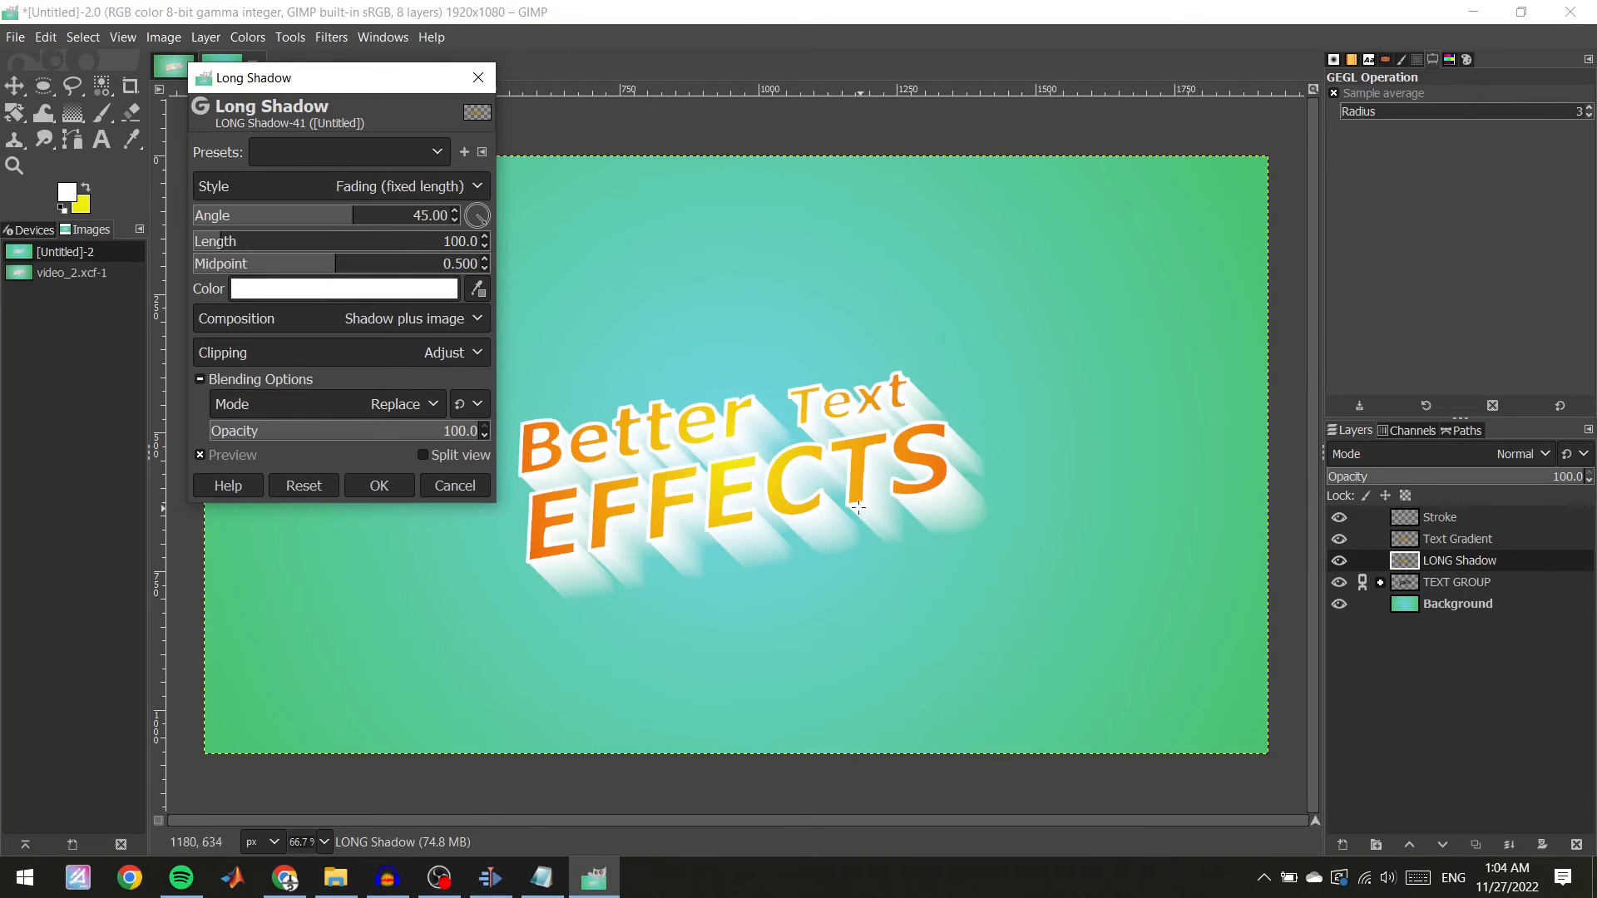
left_click(442, 186)
left_click(286, 209)
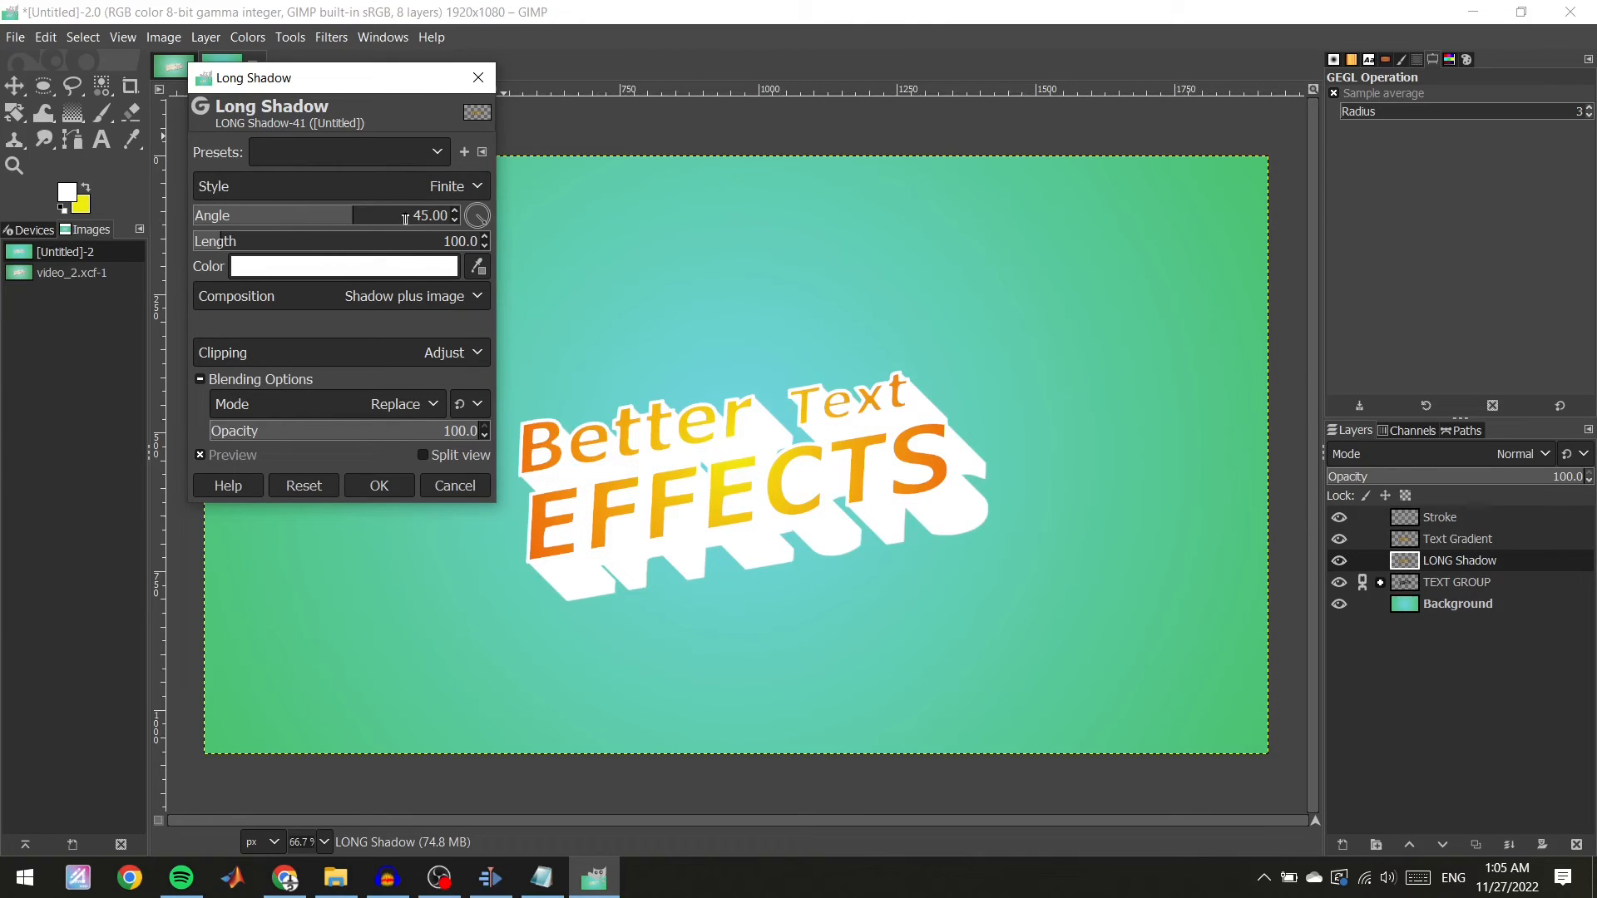
Set the long shadow length to 40 at a 45° angle and apply the filter.
double_click(486, 245)
left_click(486, 244)
left_click(486, 244)
left_click(485, 244)
left_click_drag(381, 79, 200, 93)
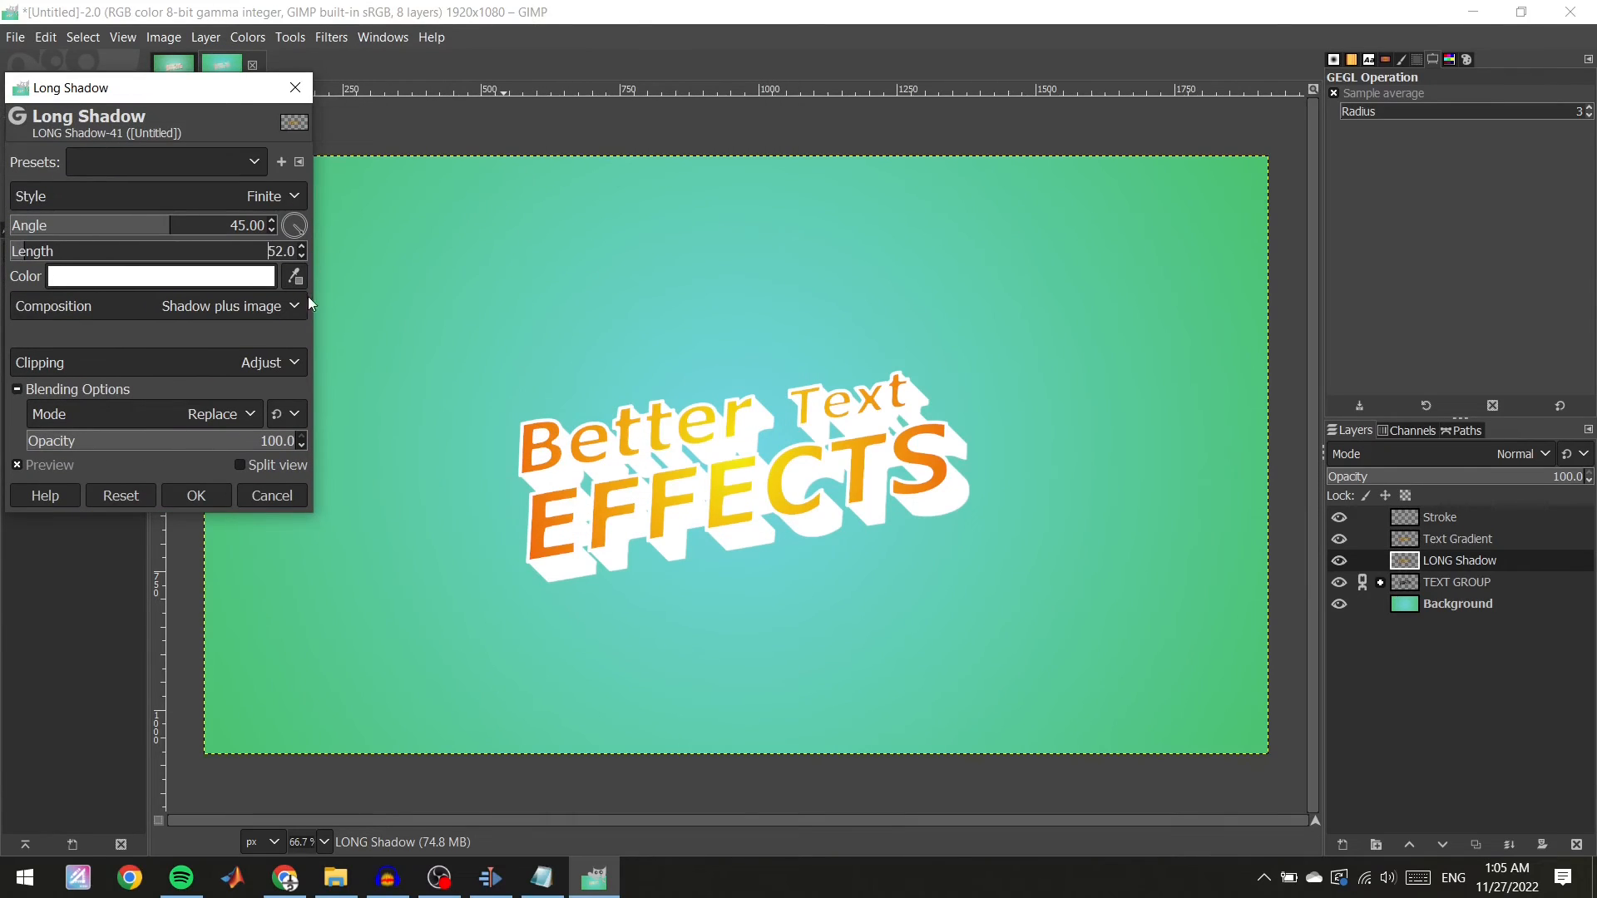
left_click(301, 255)
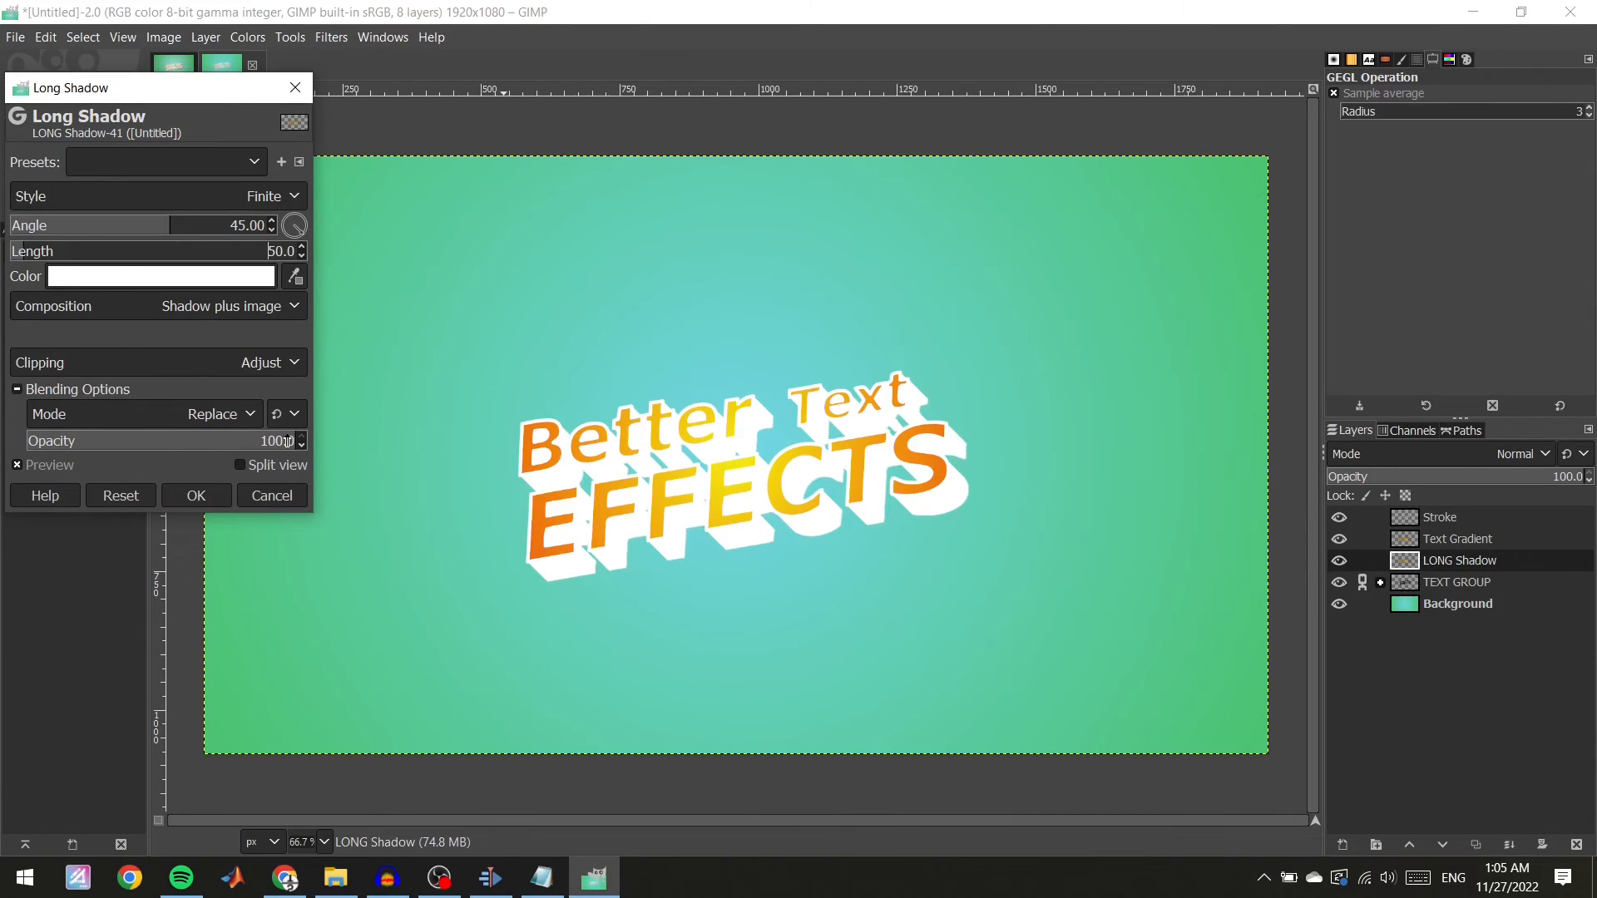
left_click(301, 256)
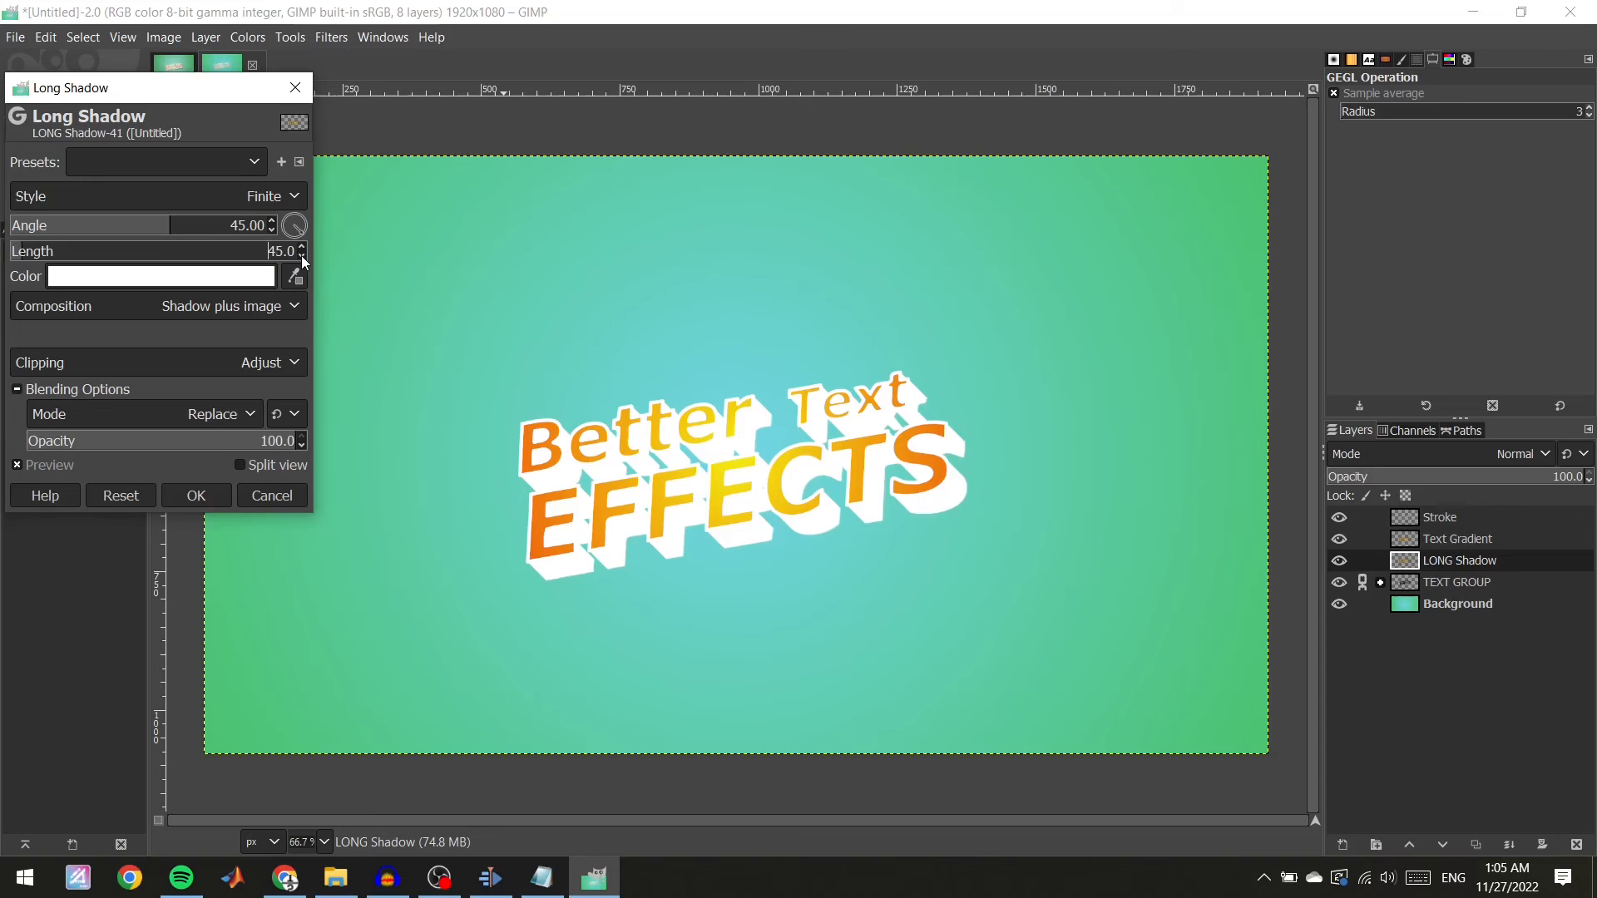
left_click(301, 257)
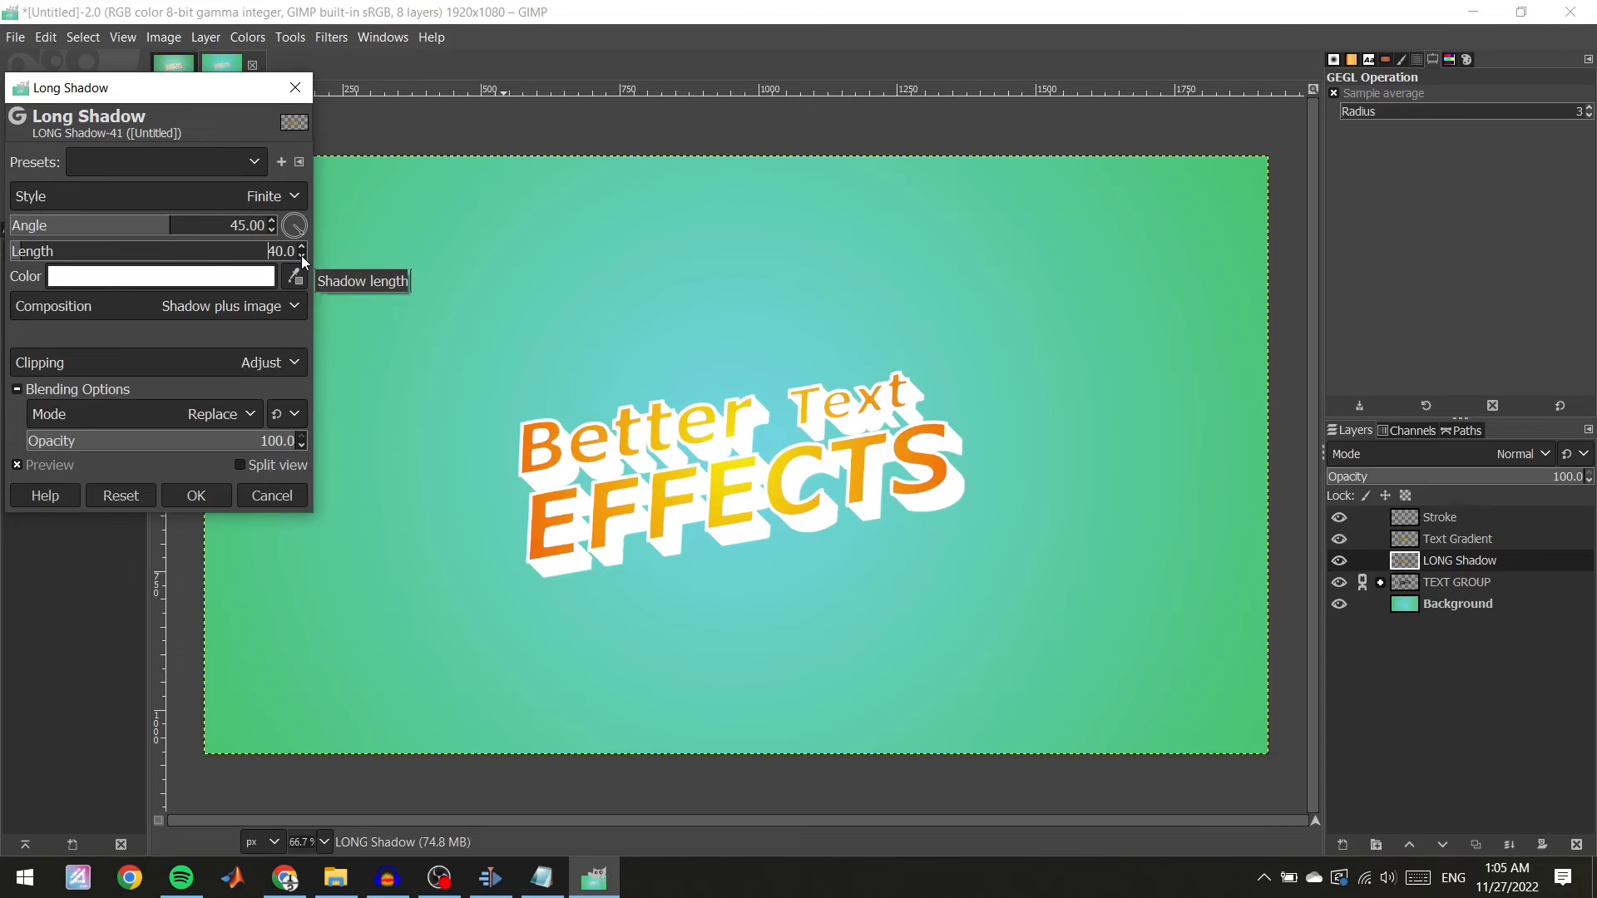
left_click_drag(218, 88, 253, 67)
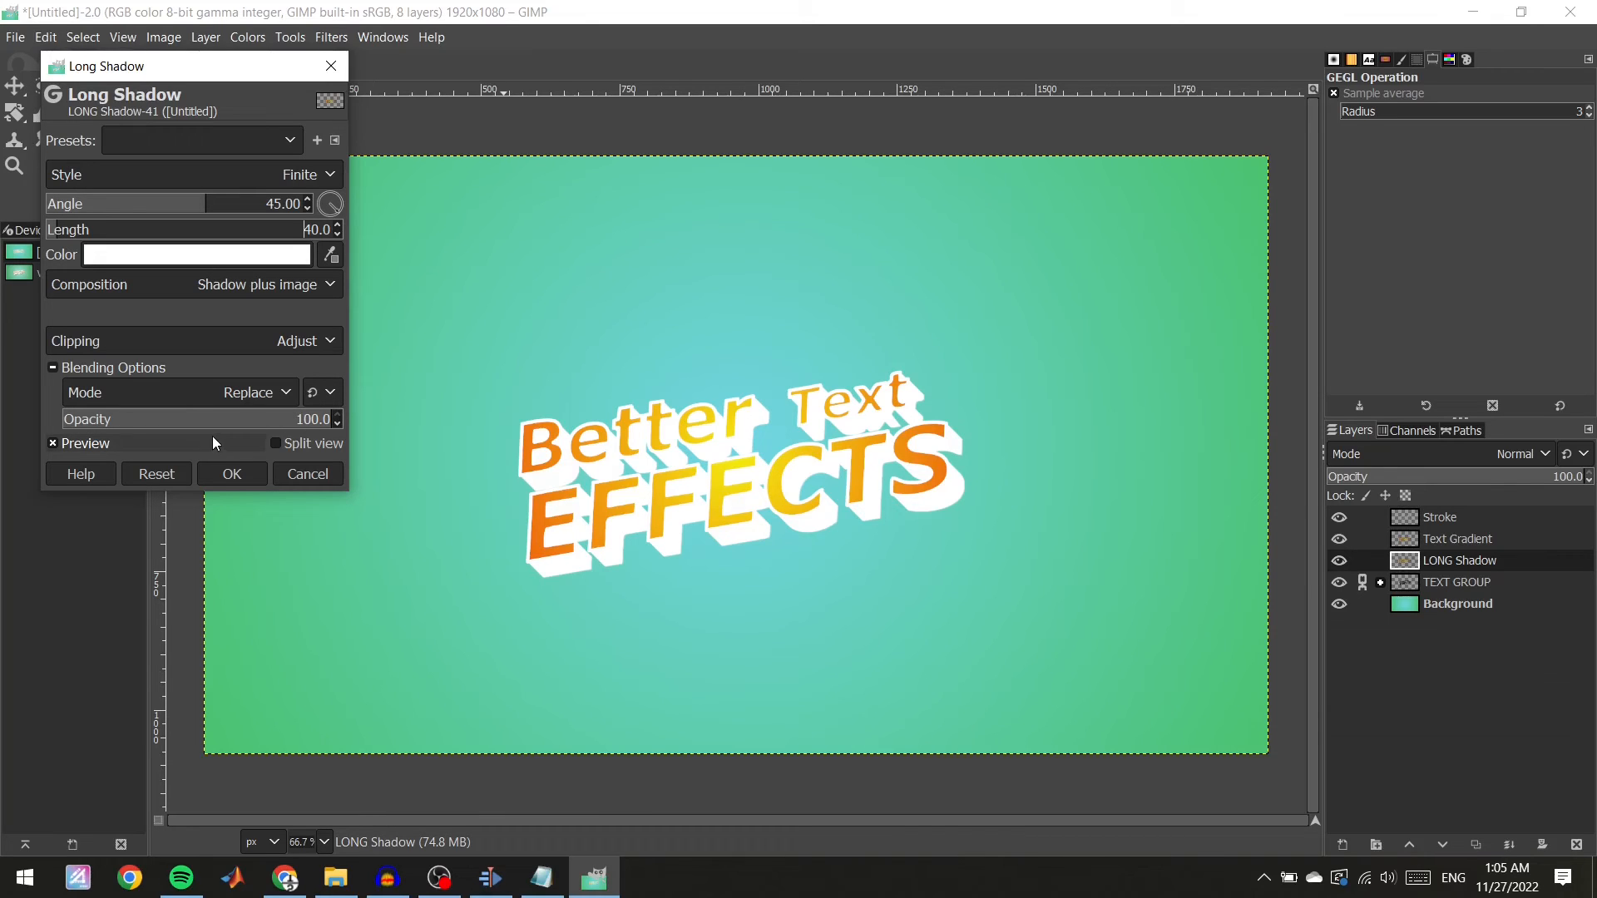
left_click(231, 474)
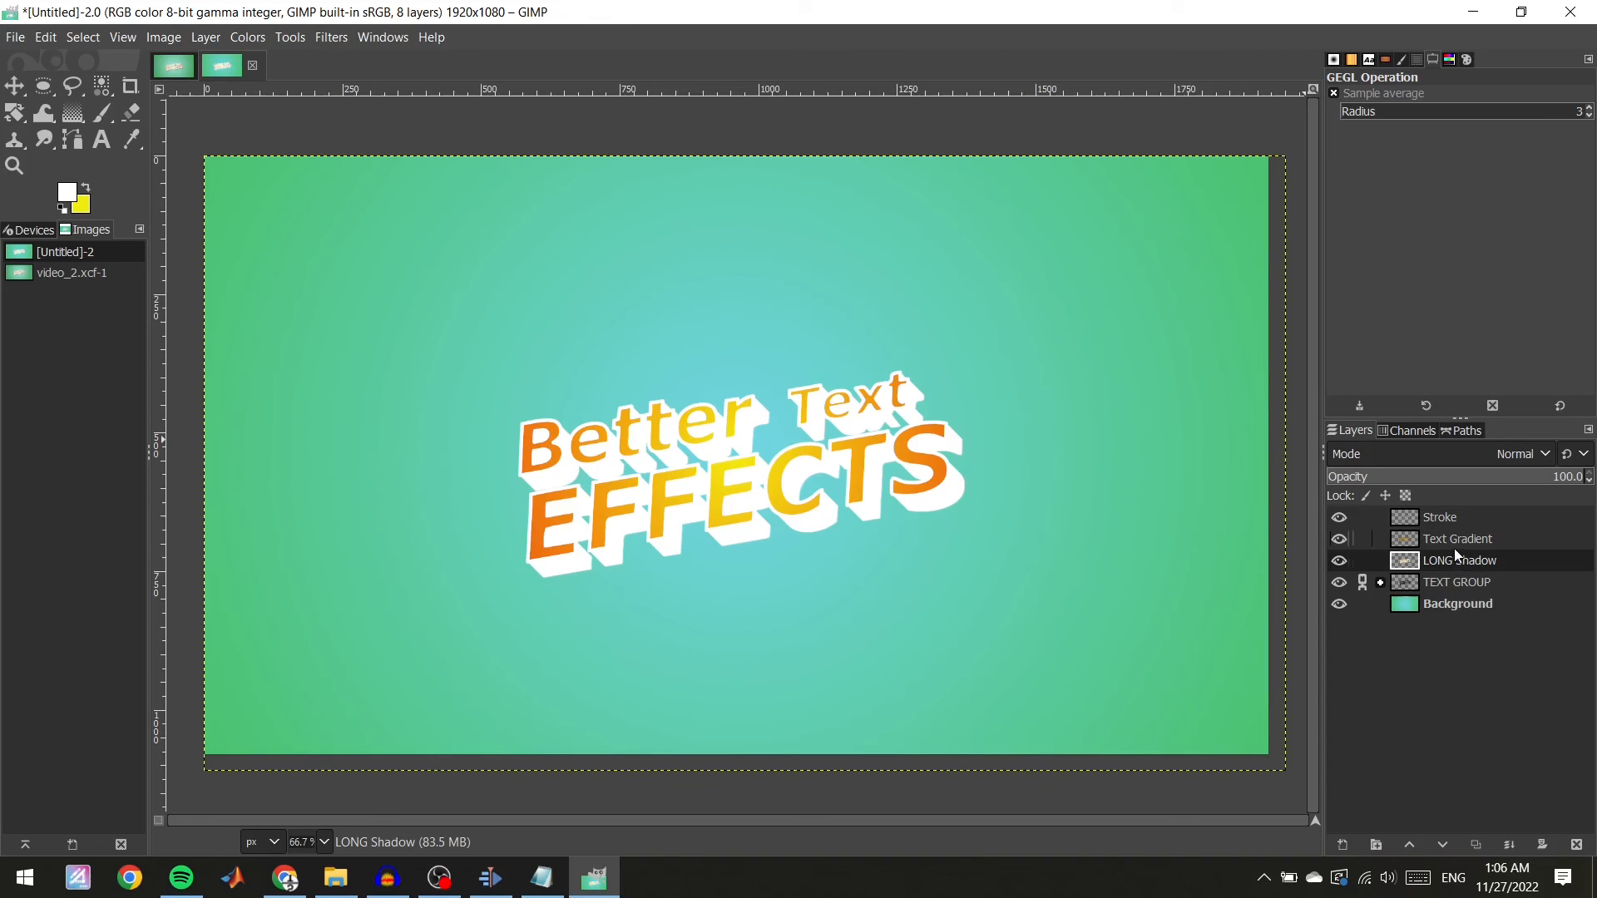
Duplicate the LONG Shadow layer and move the copy below the original.
double_click(1496, 561)
right_click(1521, 558)
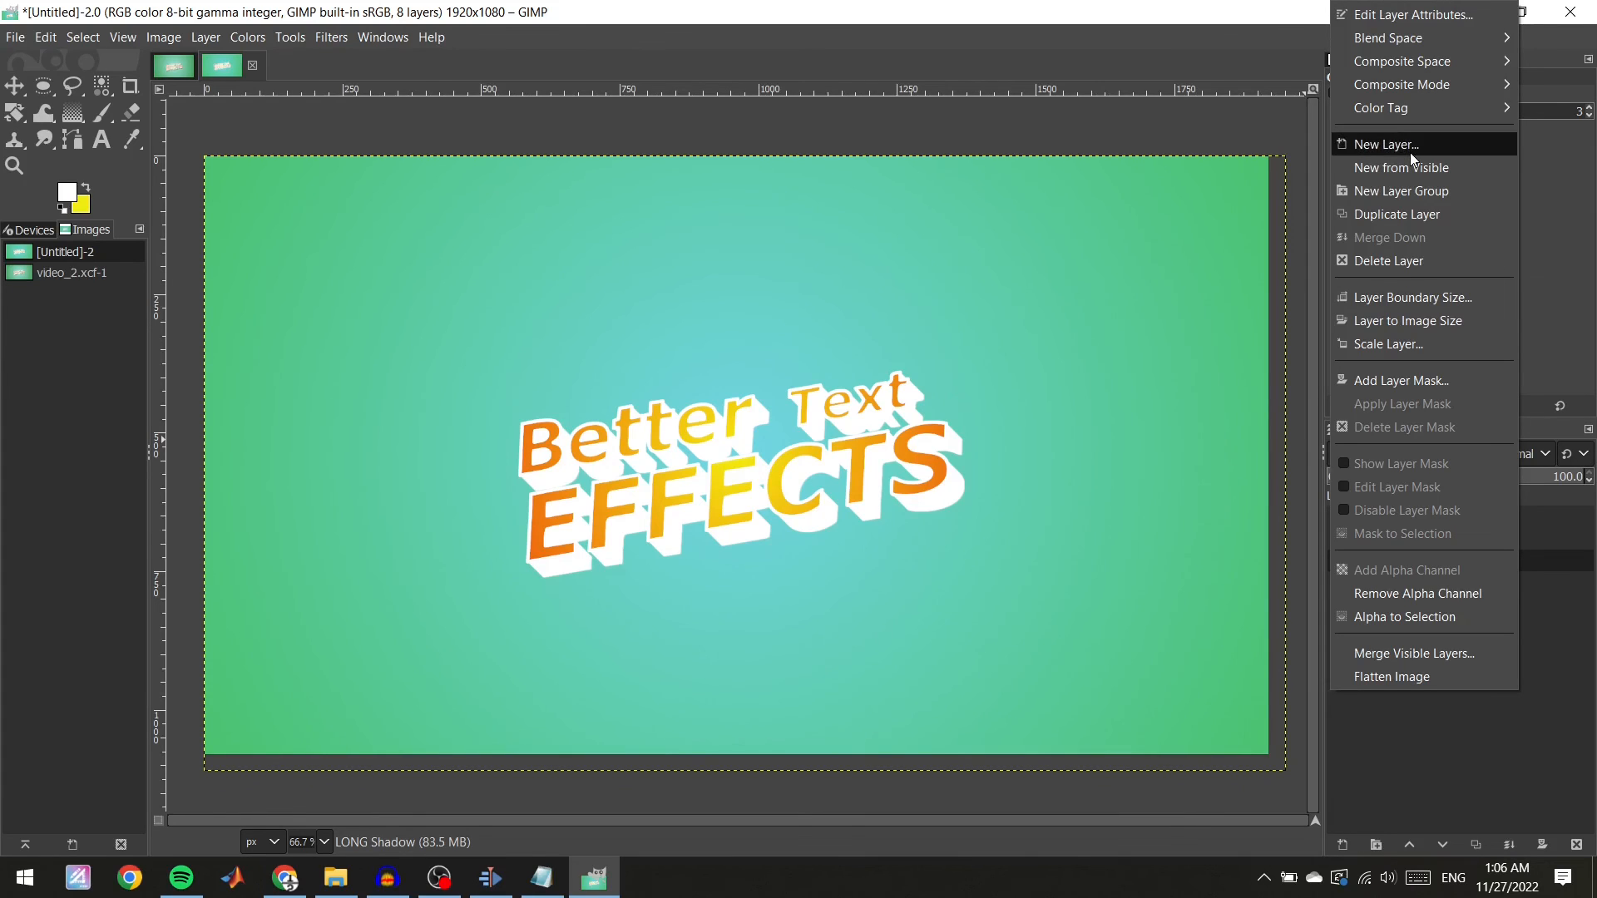
left_click(1412, 217)
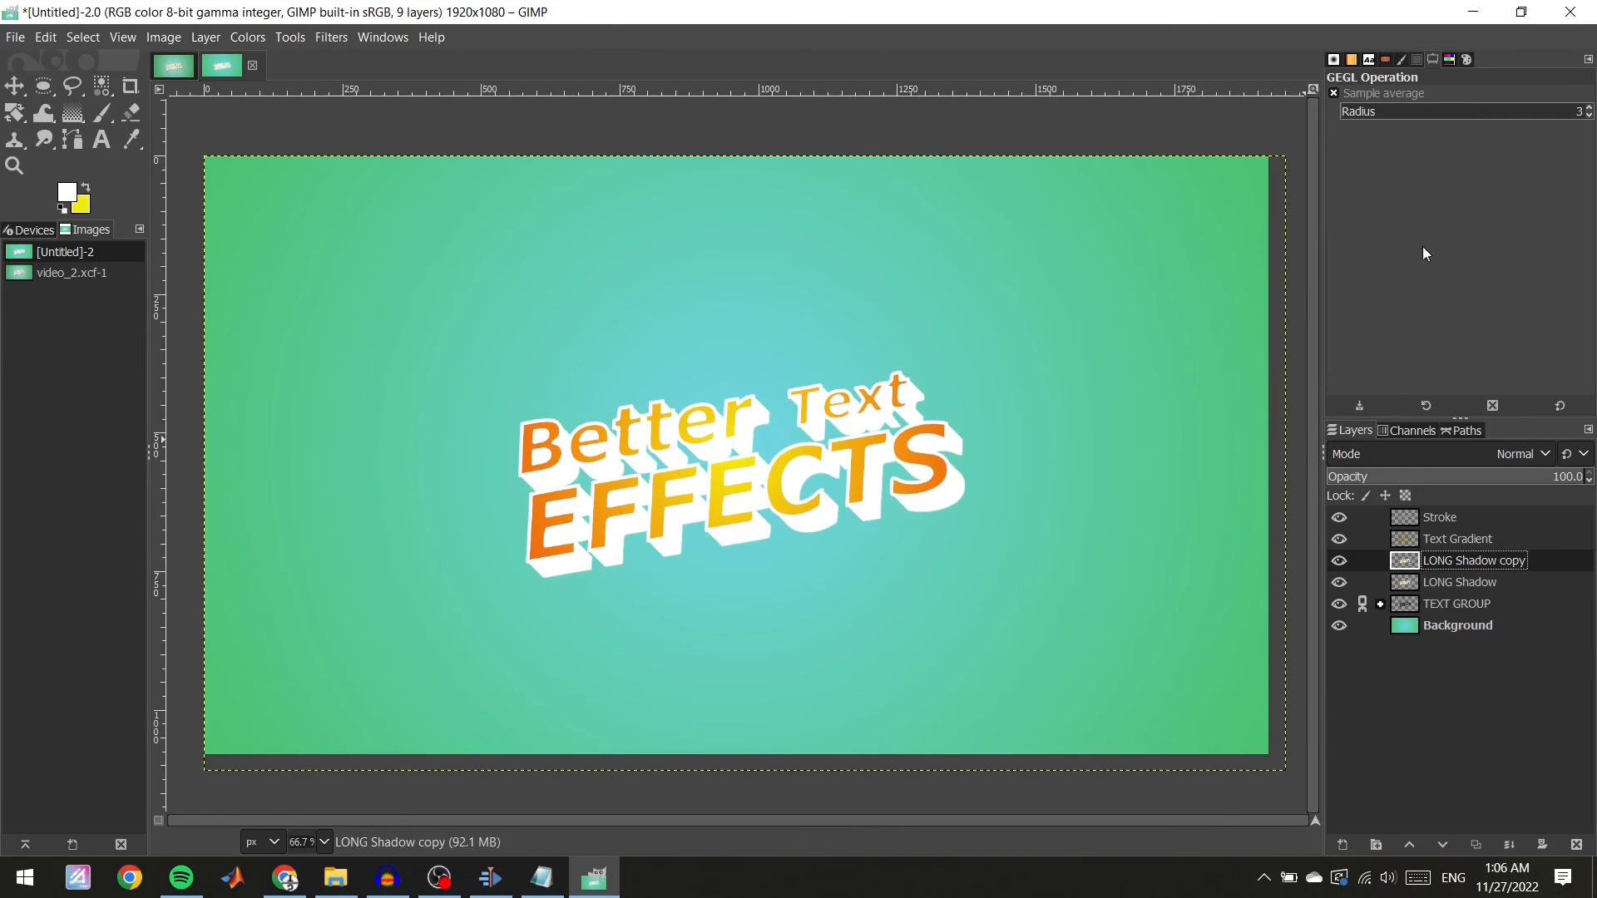
mouse_move(1540, 571)
left_mouse_down()
mouse_move(1547, 595)
mouse_move(1536, 587)
left_mouse_up()
Rename the copied shadow layer "Drop shadow".
double_click(1515, 584)
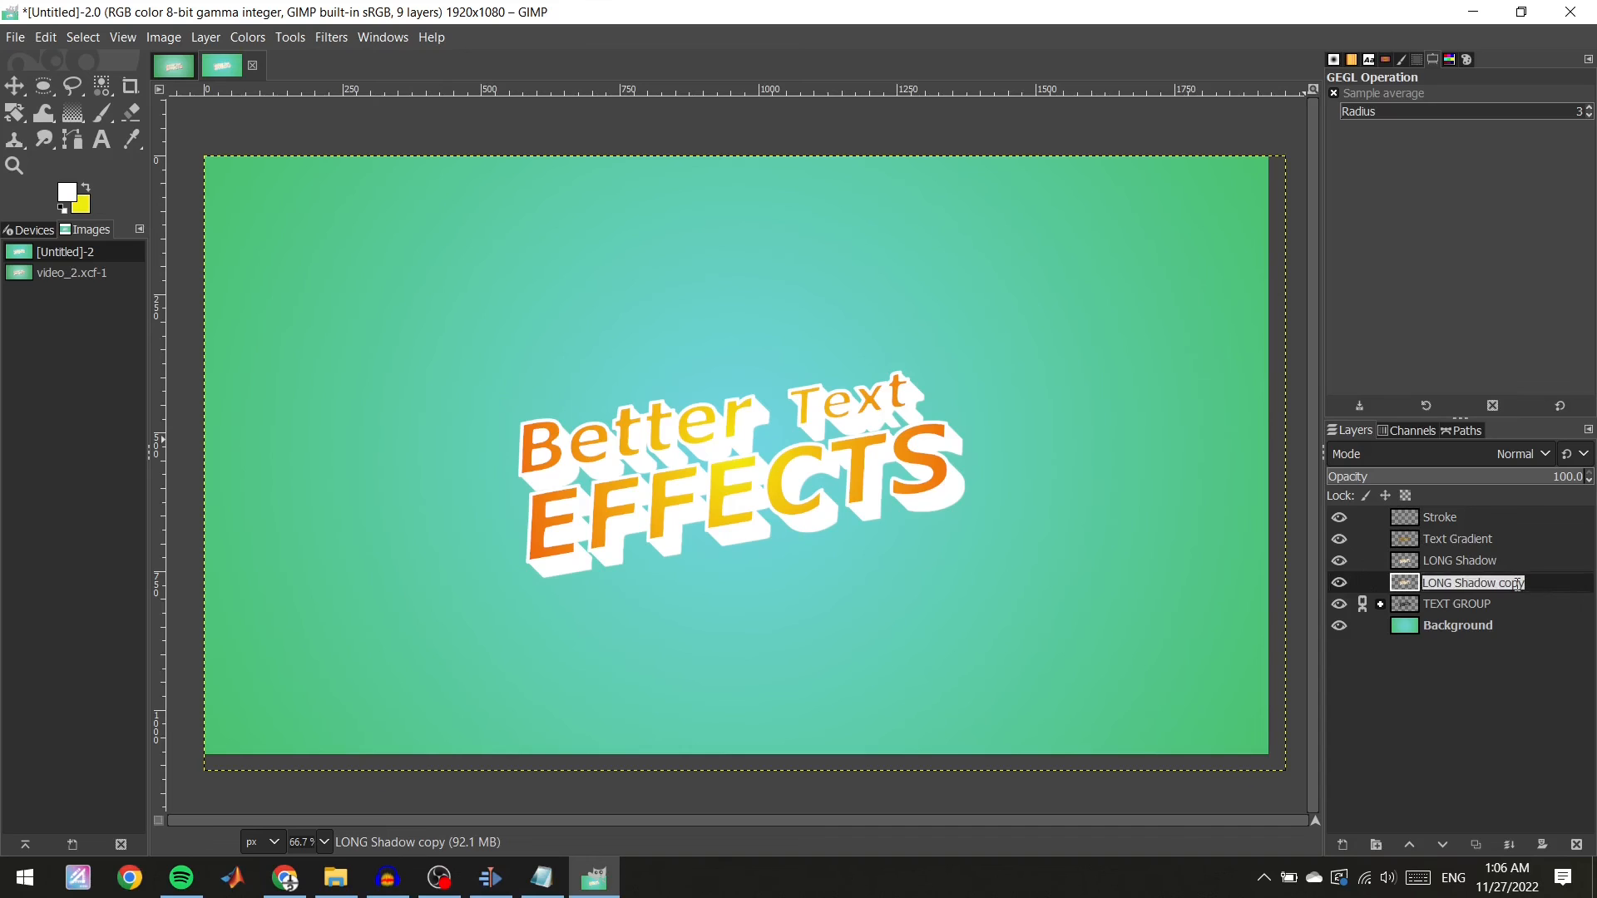
double_click(1517, 583)
left_click(1528, 585)
double_click(1491, 584)
triple_click(1515, 582)
type("d")
key("BackSpace")
type("Drop shadow")
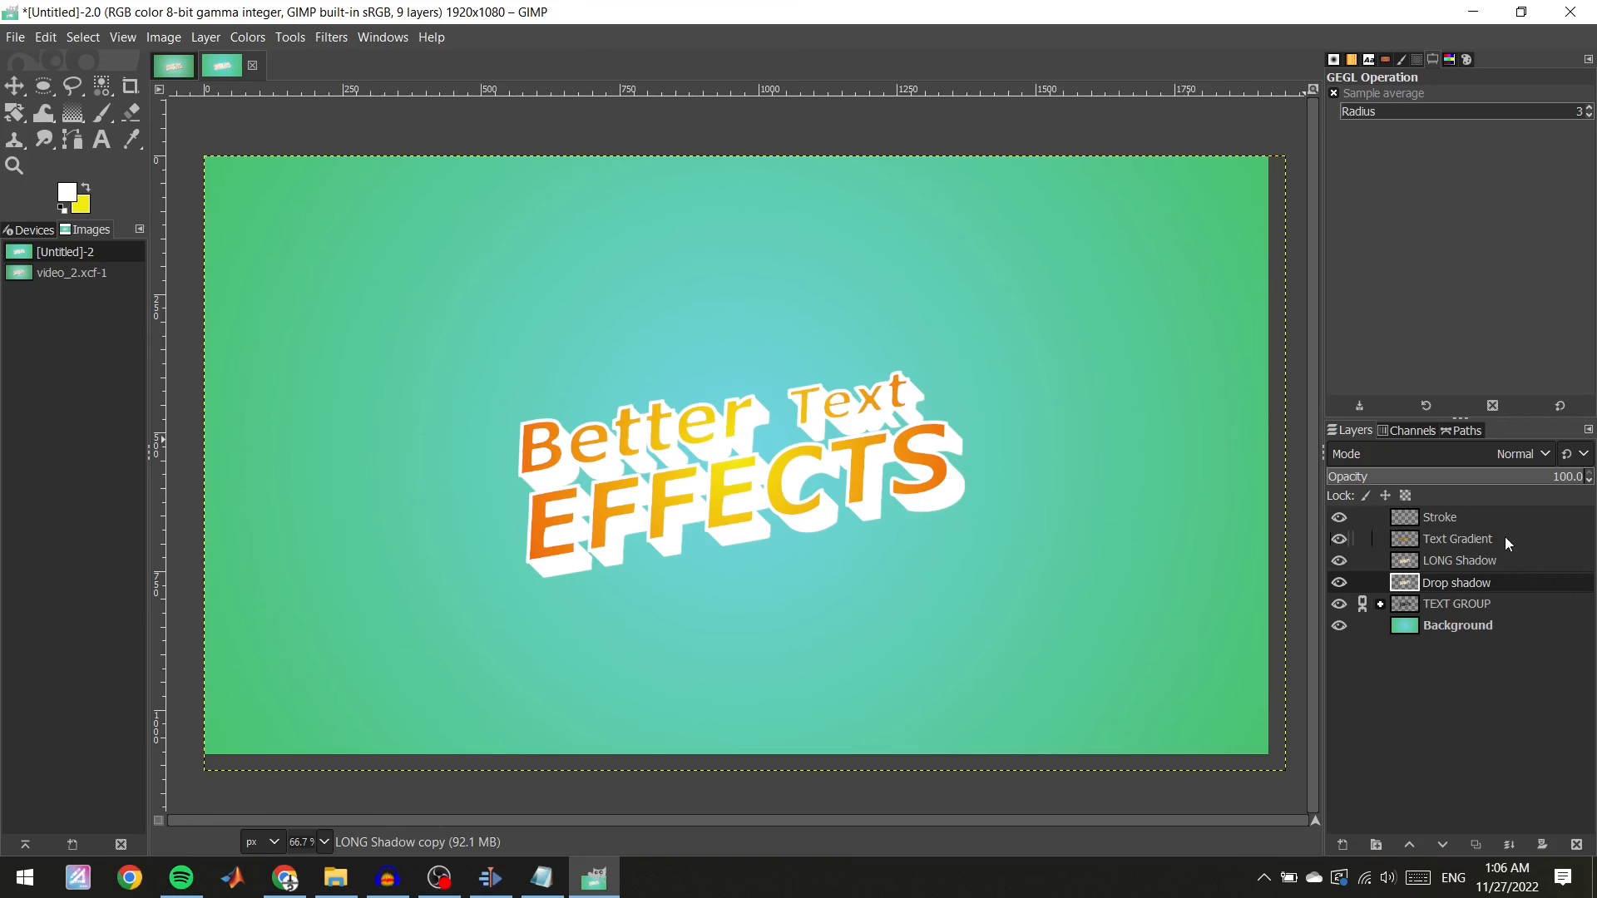
key("Return")
Apply a Drop Shadow to the Drop shadow layer with X and Y offsets 27.949, blur radius 13.26 and opacity 0.750.
left_click(1530, 581)
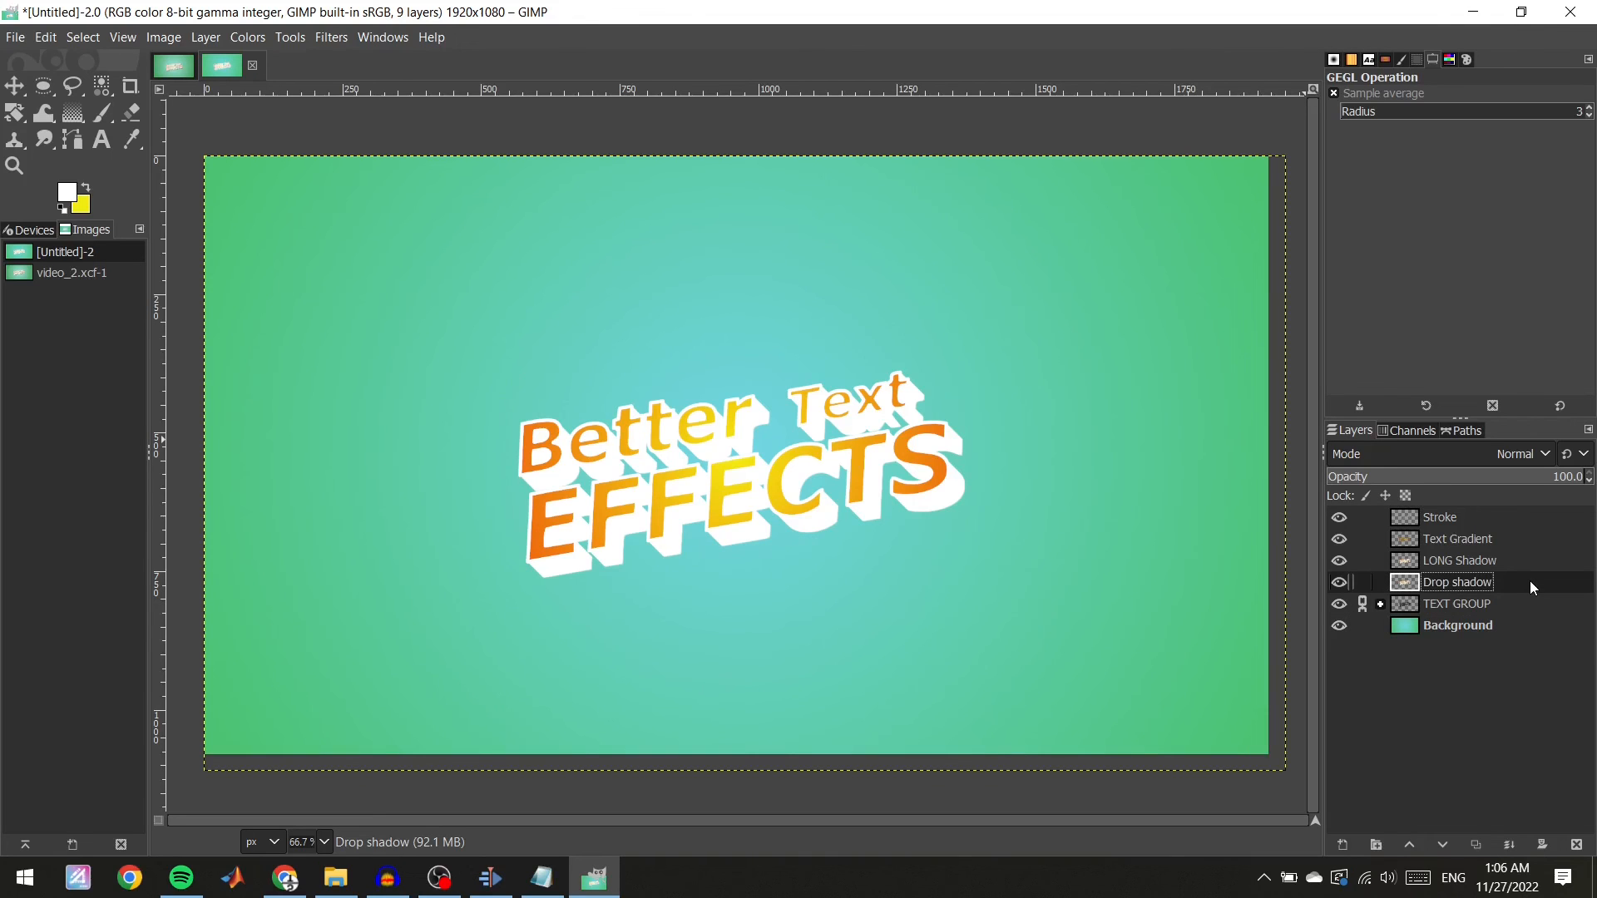
left_click(323, 37)
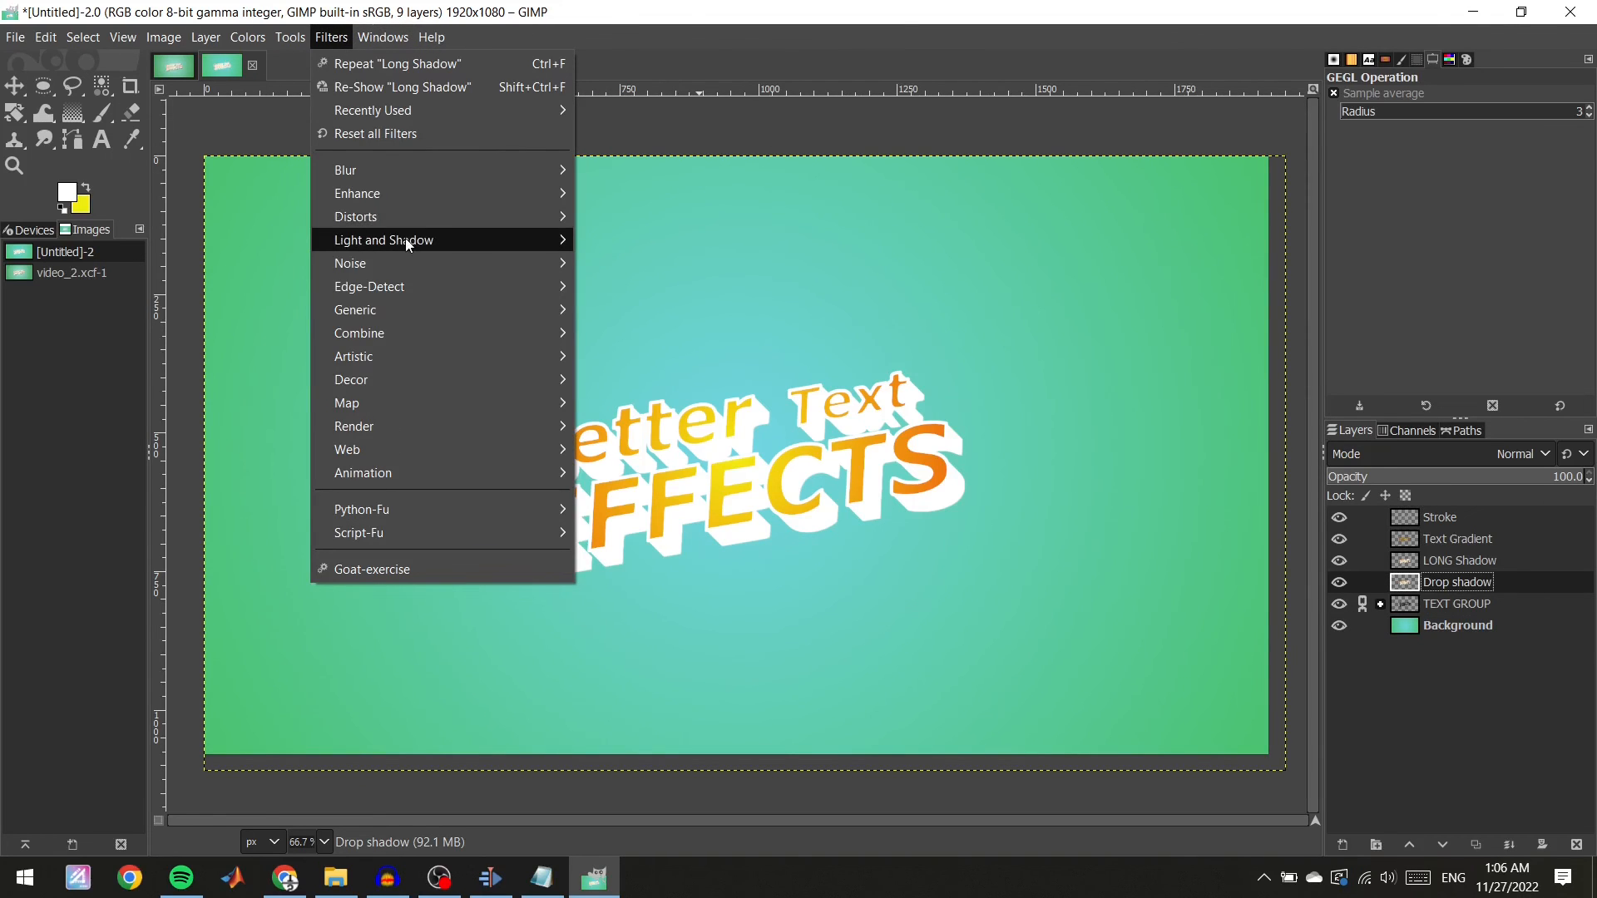
mouse_move(405, 238)
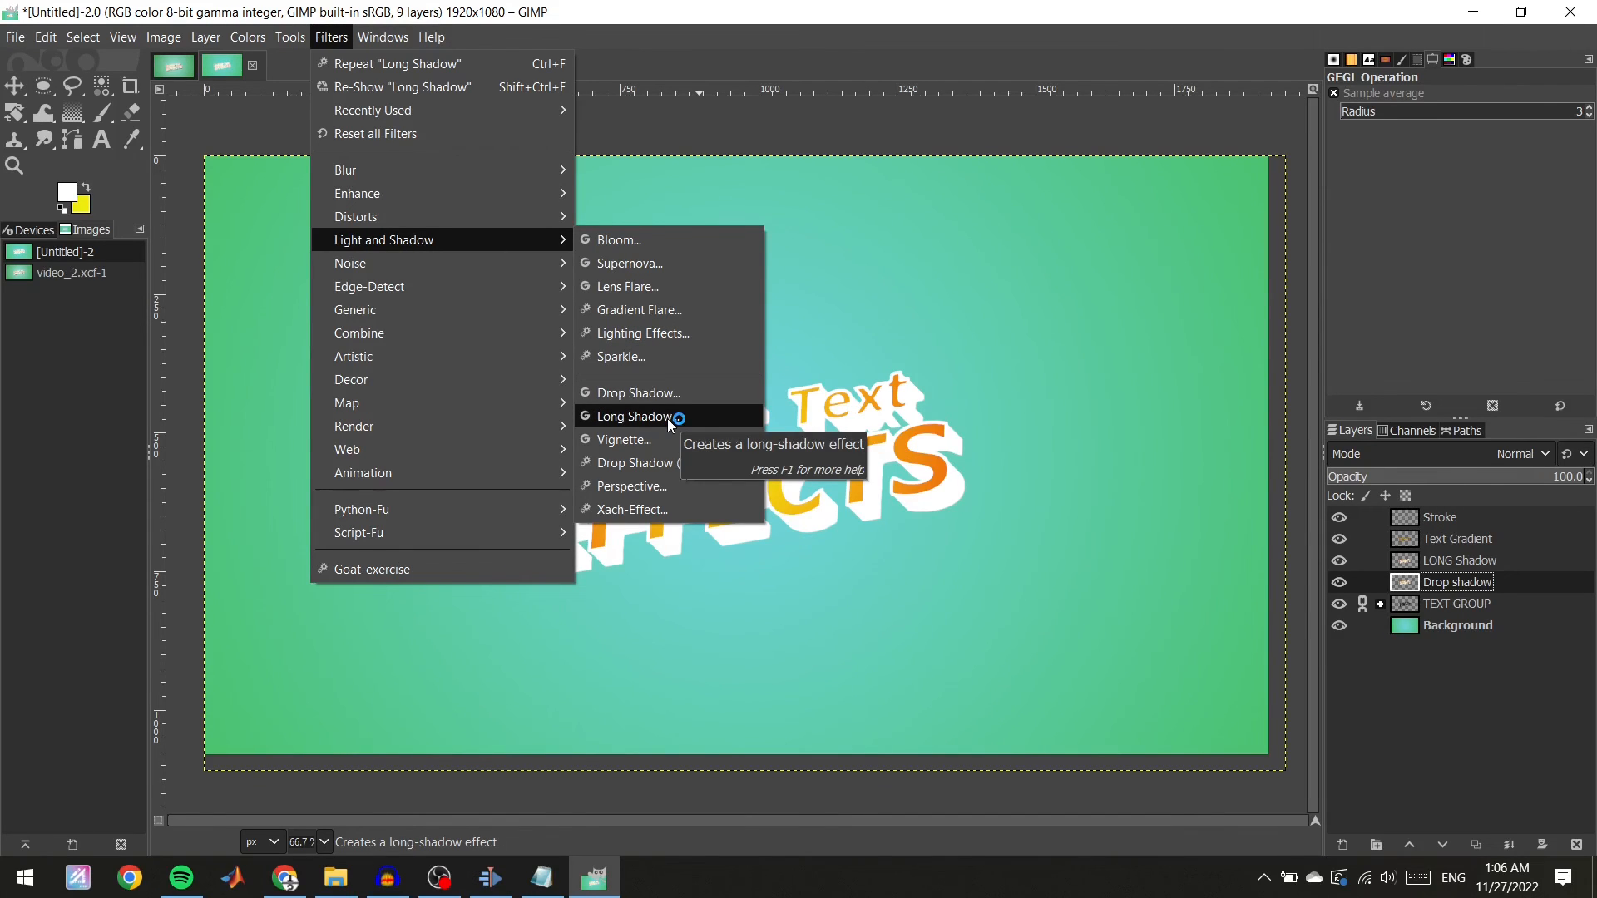
left_click(668, 395)
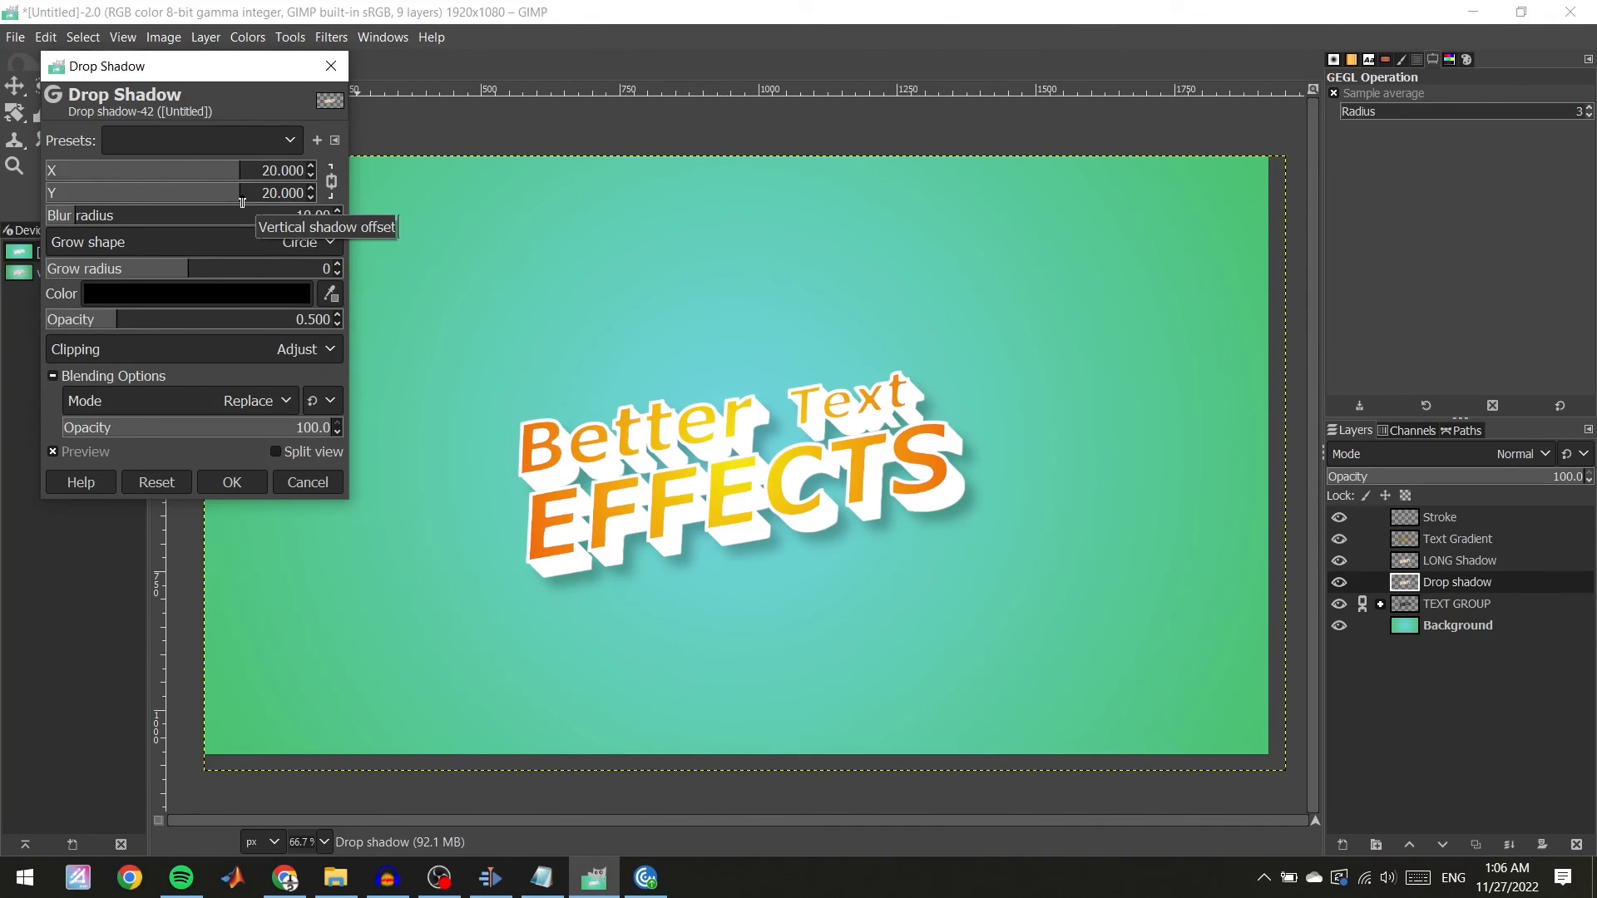
mouse_move(242, 175)
left_mouse_down()
mouse_move(338, 179)
mouse_move(75, 169)
mouse_move(267, 178)
left_mouse_up()
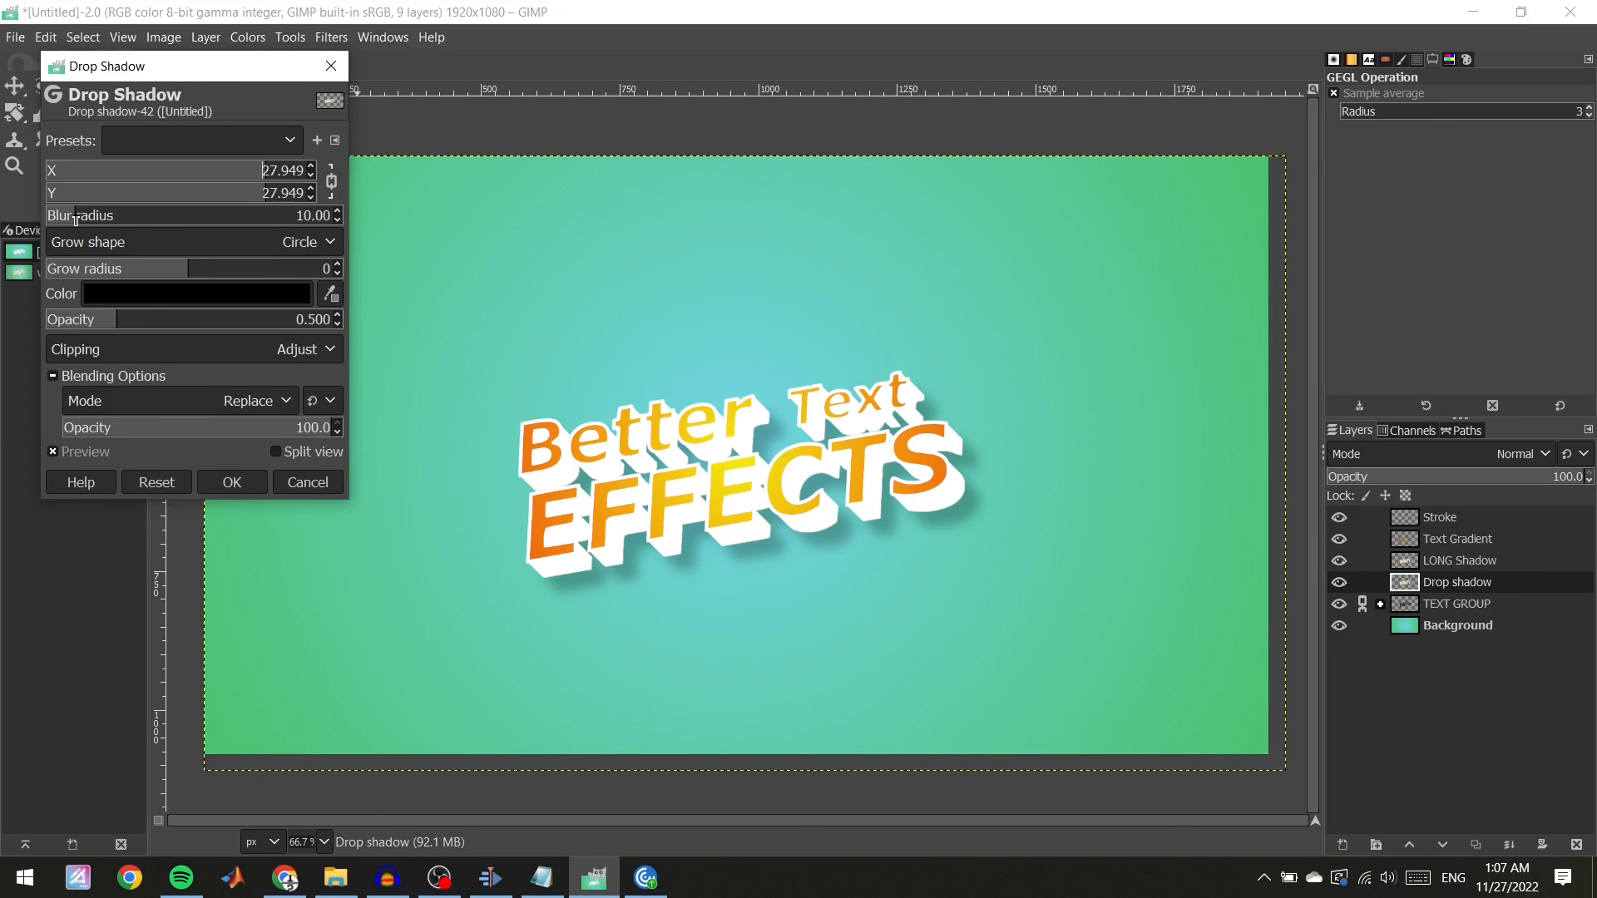
left_click_drag(75, 220, 37, 214)
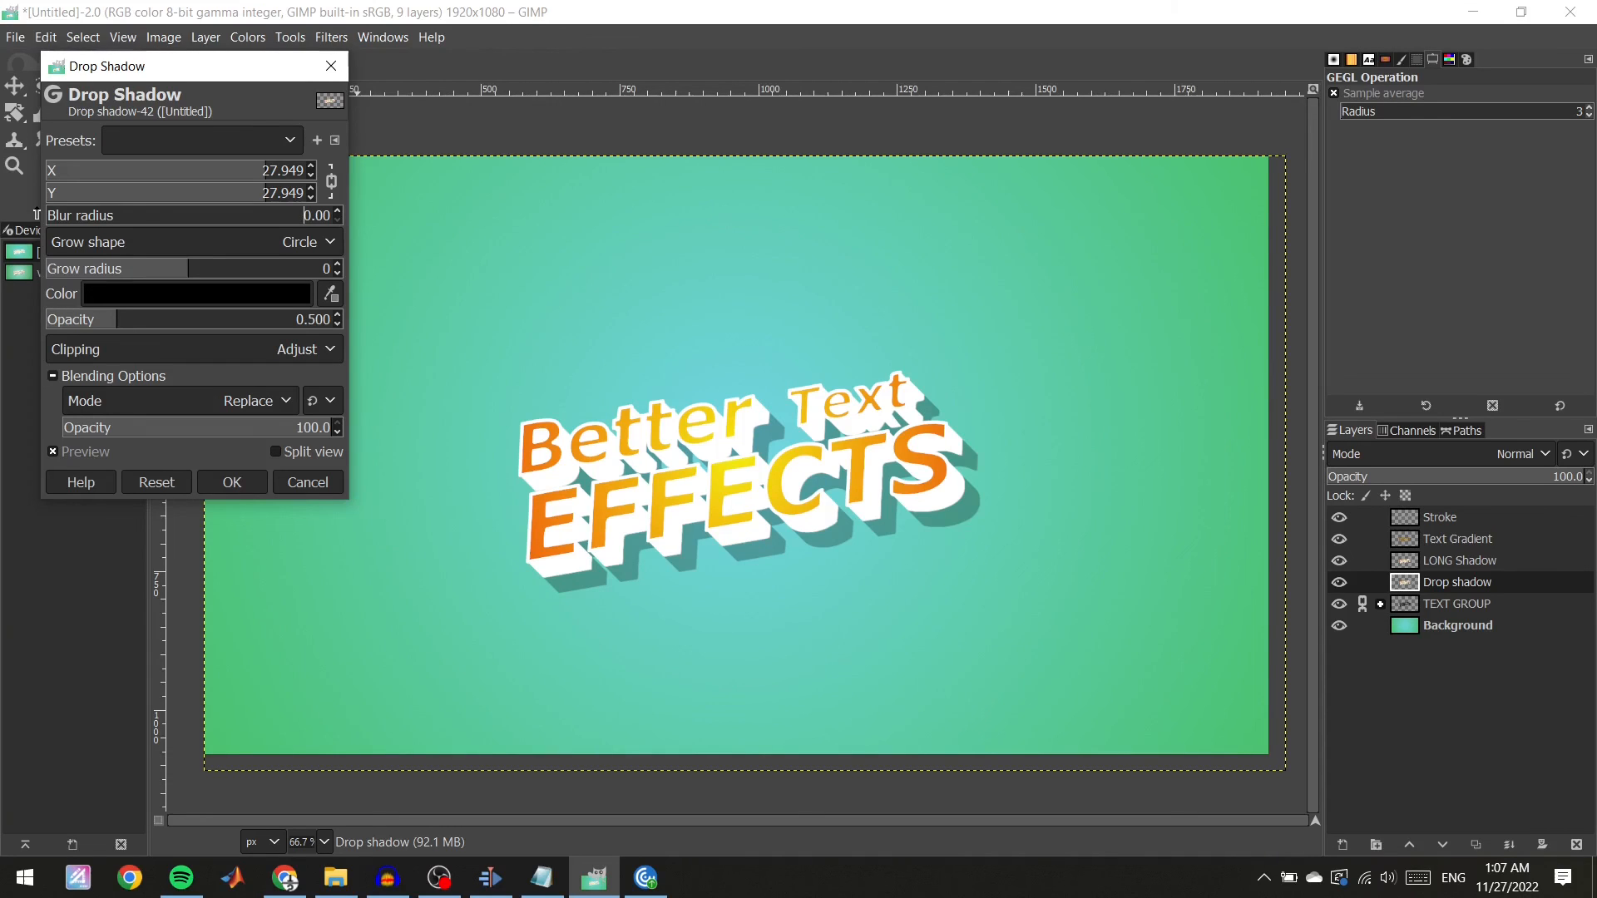
left_click_drag(46, 215, 81, 224)
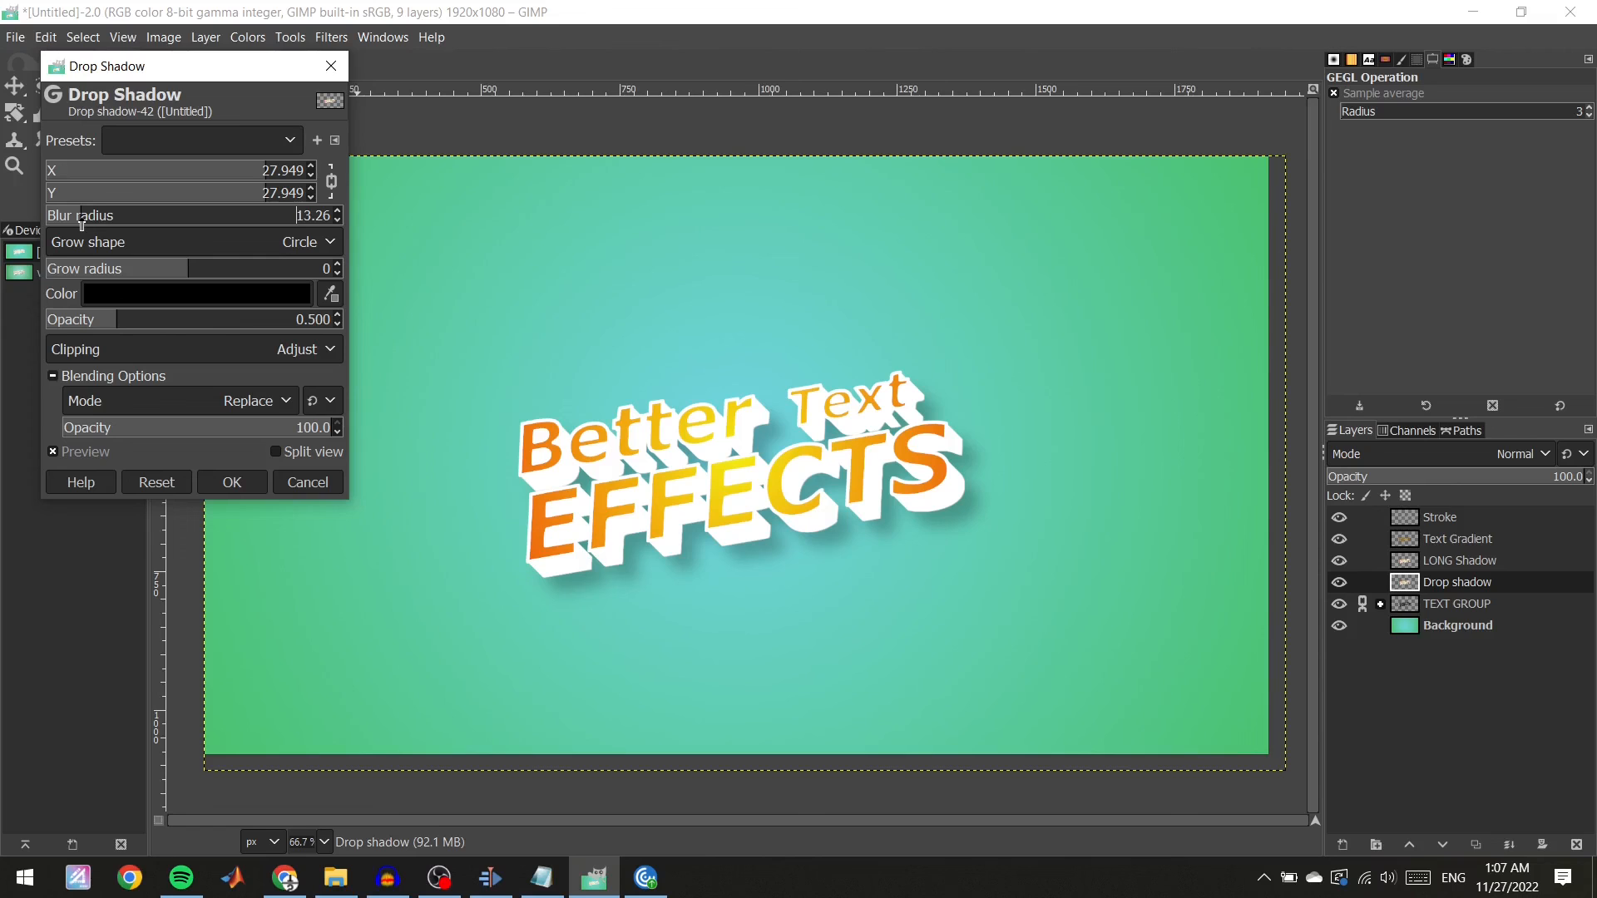
left_click(324, 269)
left_click_drag(119, 327, 153, 327)
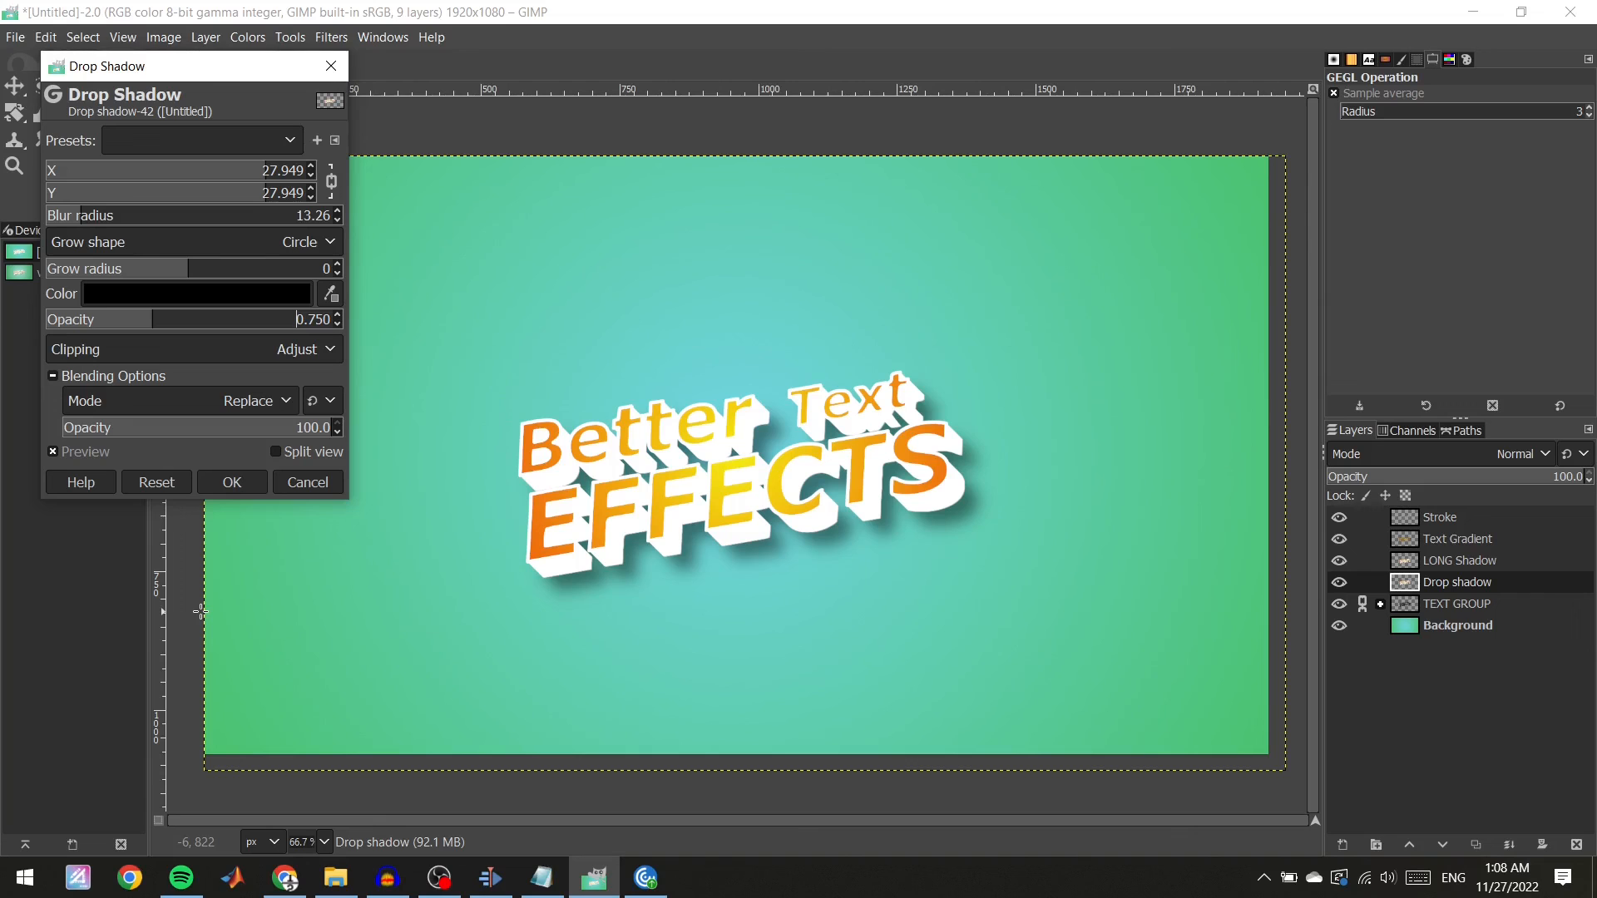
left_click(235, 486)
Compare the design with the reference image video_2.xcf and return to the working image.
left_click(175, 67)
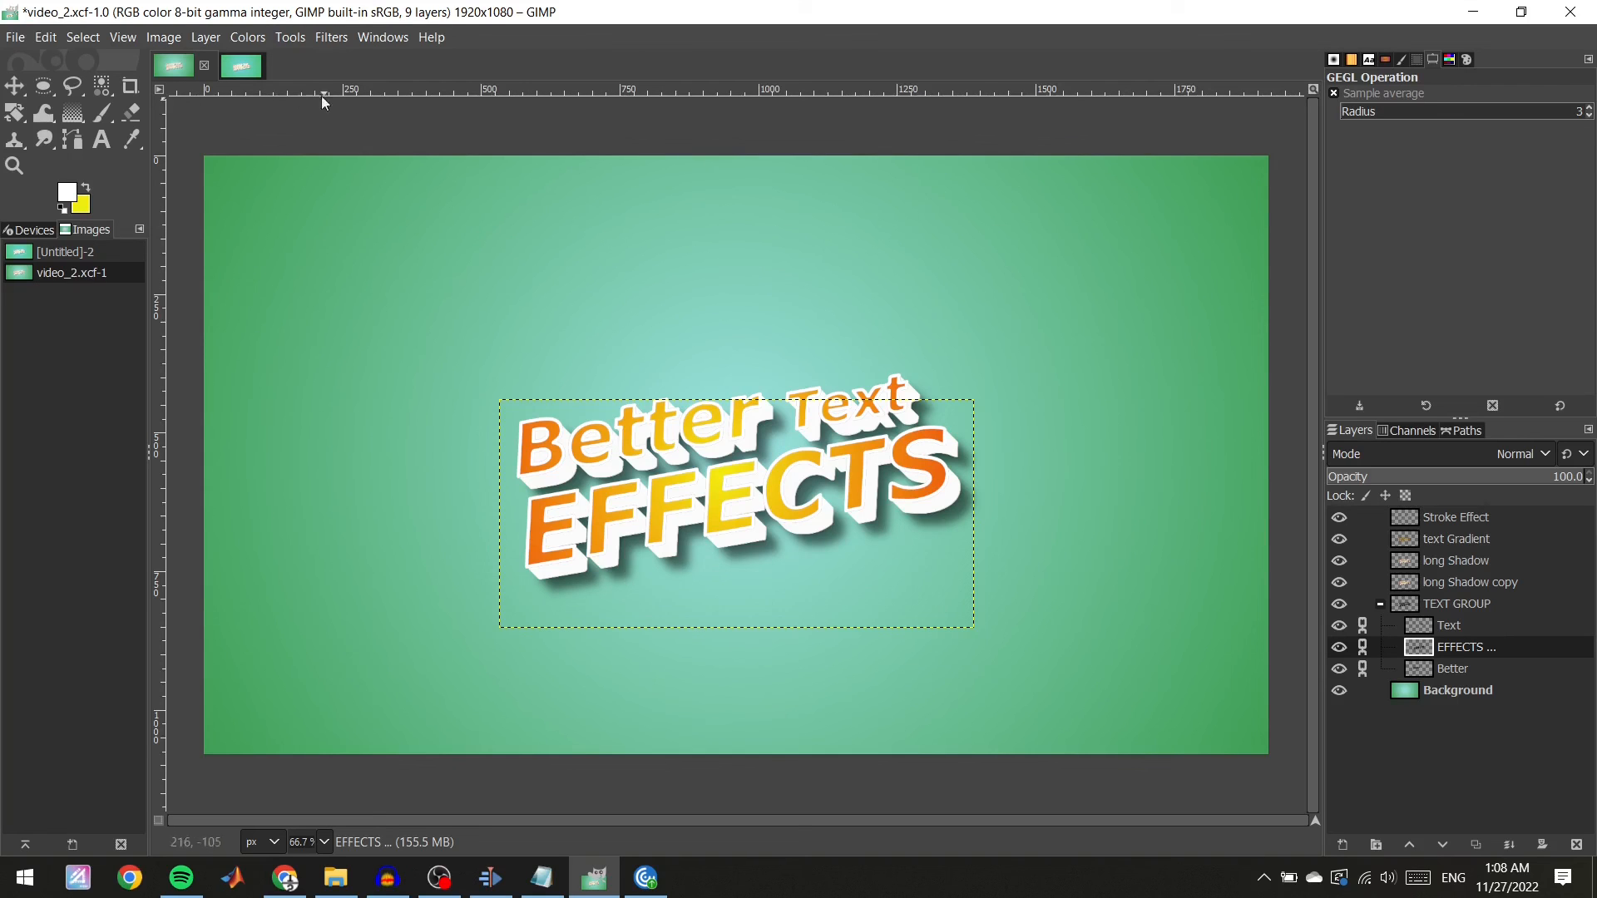
left_click(242, 66)
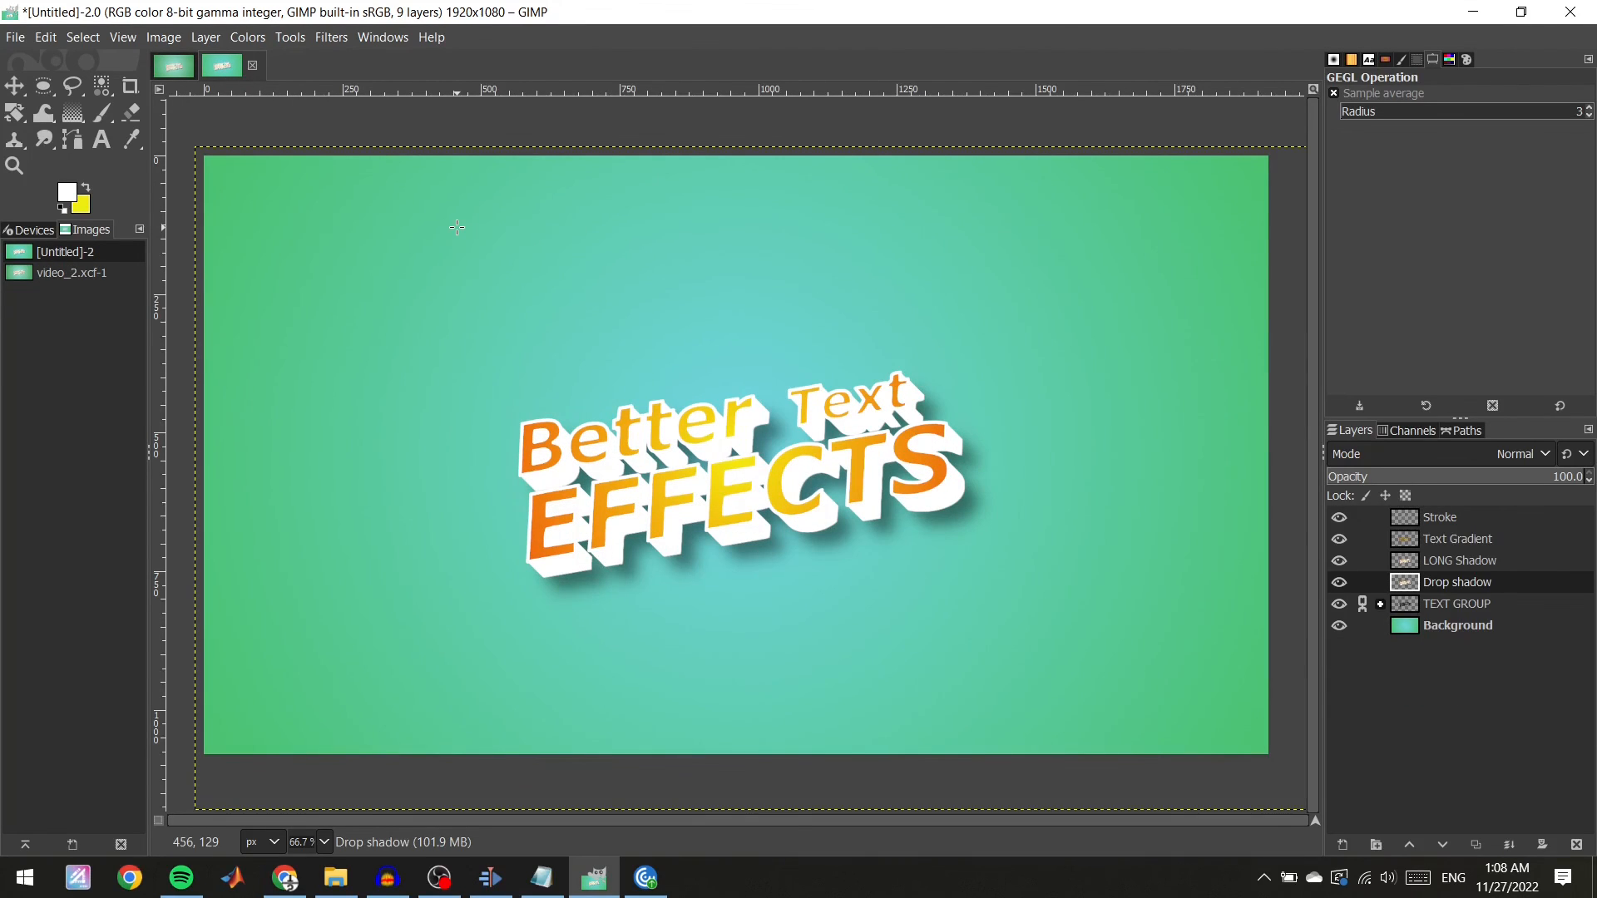